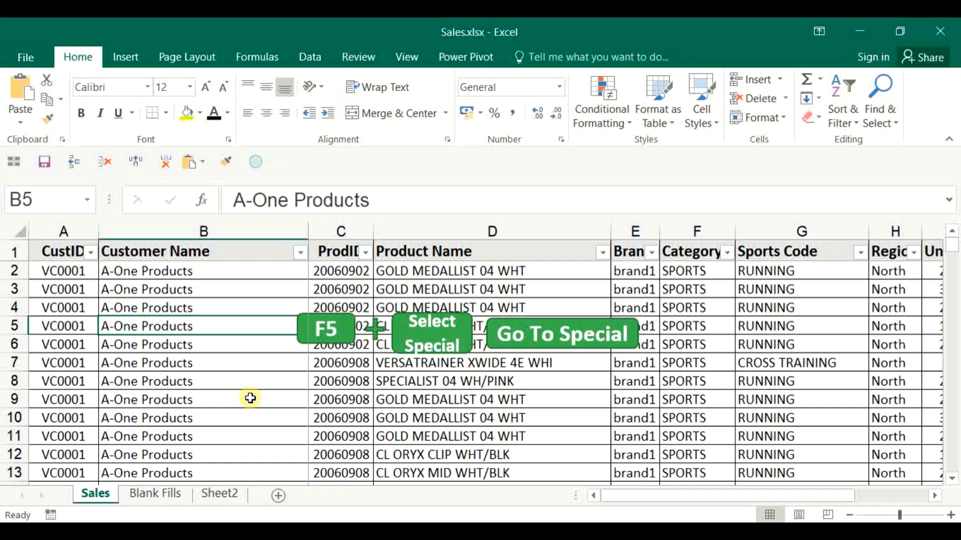
# From cell B5 on the Sales sheet, run Go To Special with the Visible cells only option
pyautogui.press('F5')
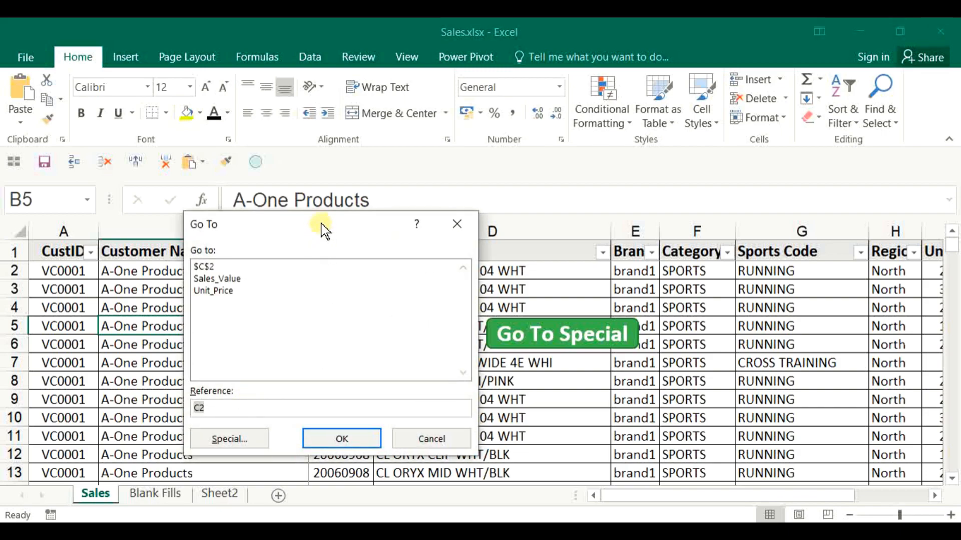
pyautogui.moveTo(323, 226); pyautogui.dragTo(145, 219)
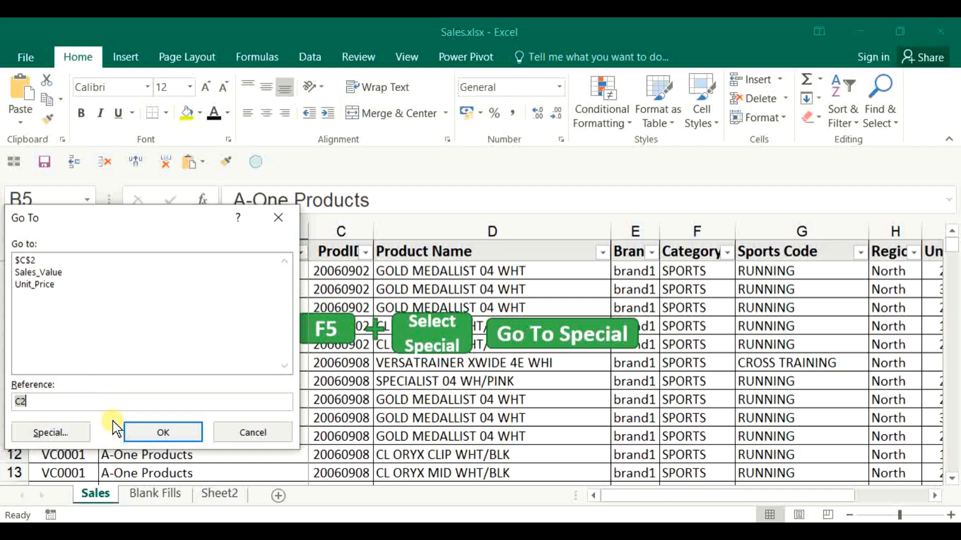
pyautogui.click(50, 433)
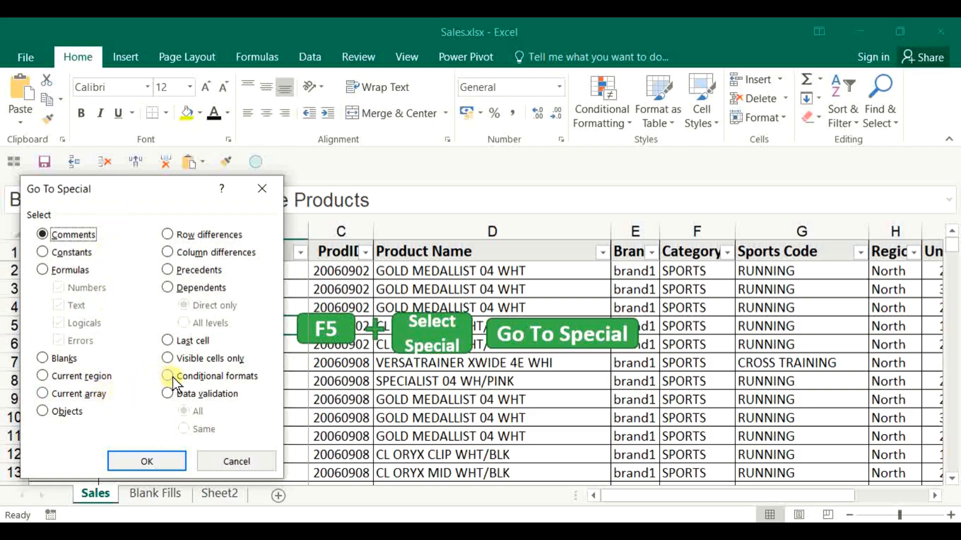
pyautogui.click(168, 359)
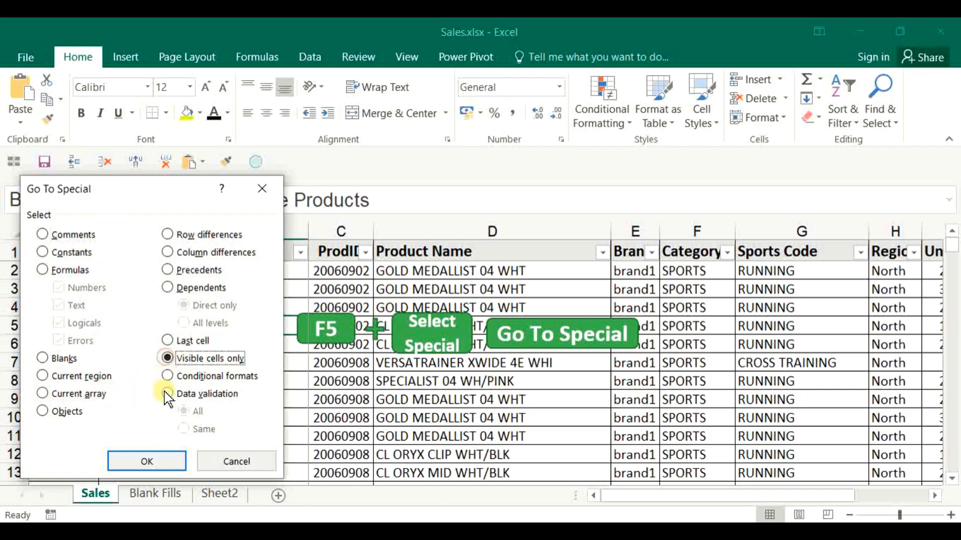
pyautogui.click(144, 457)
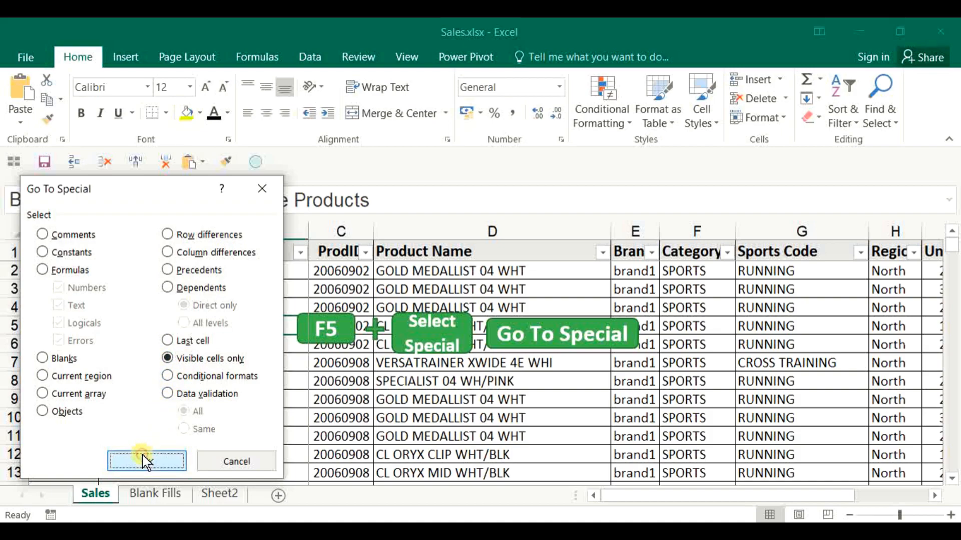
# Move to cell B6 and run Go To Special again through the Go To dialog, choosing Visible cells only
pyautogui.press('Down')
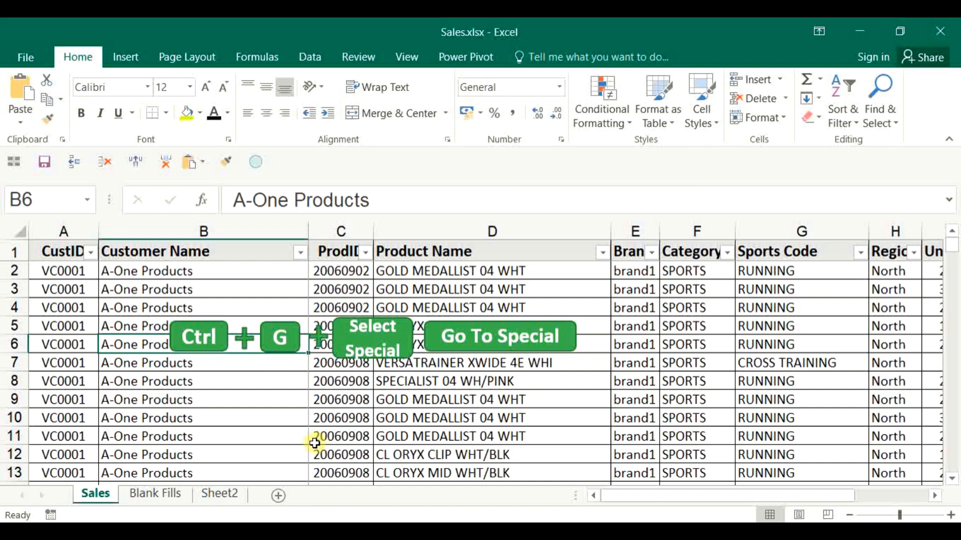
pyautogui.hotkey('ctrl', 'g')
pyautogui.moveTo(376, 213); pyautogui.dragTo(753, 164)
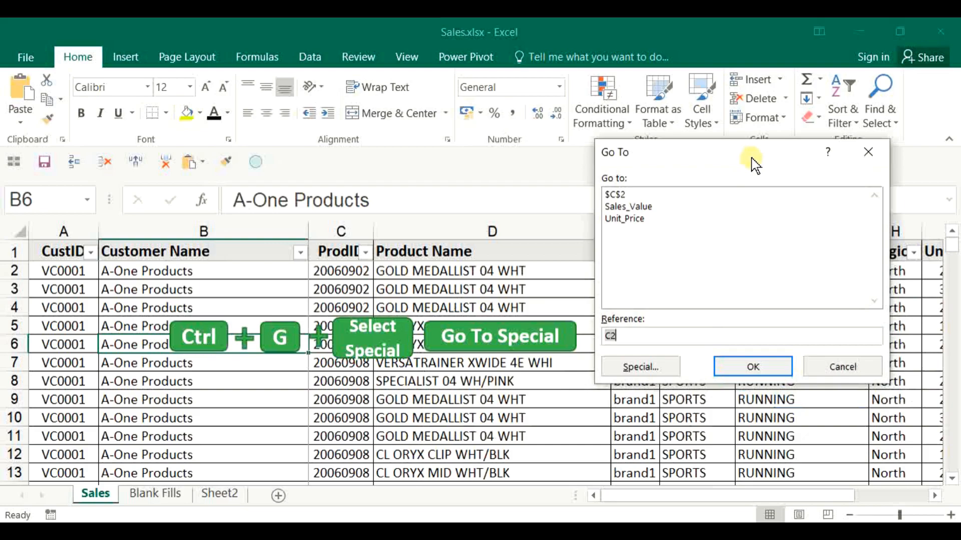
pyautogui.click(620, 366)
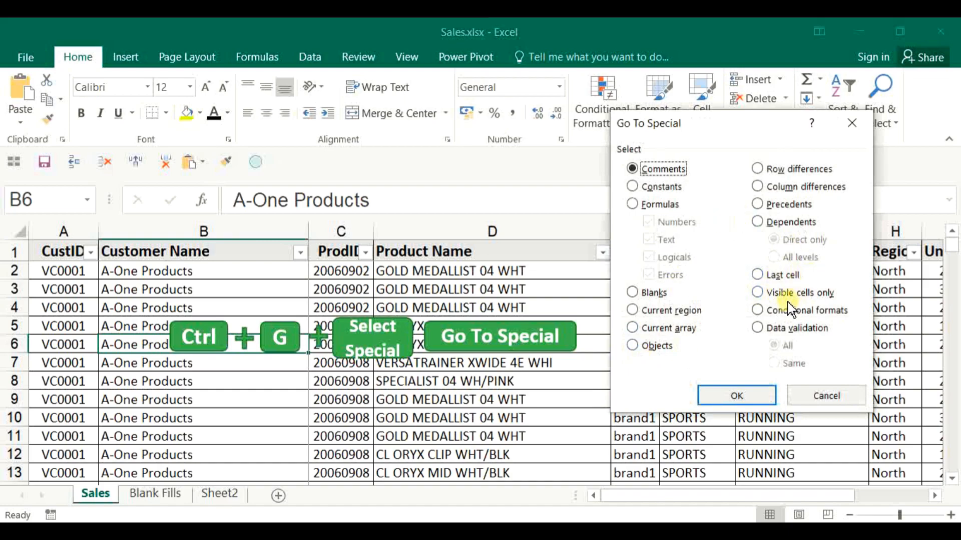
pyautogui.click(759, 294)
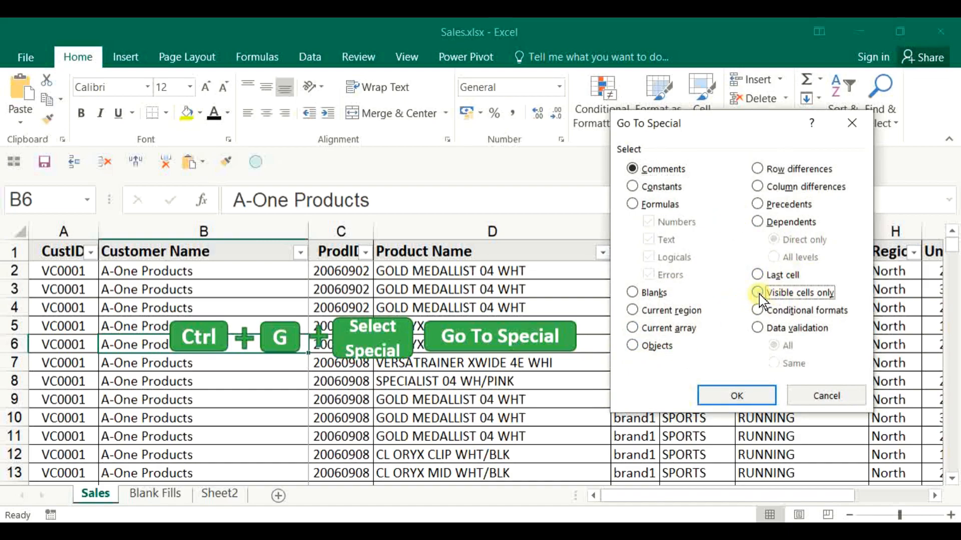
pyautogui.click(756, 396)
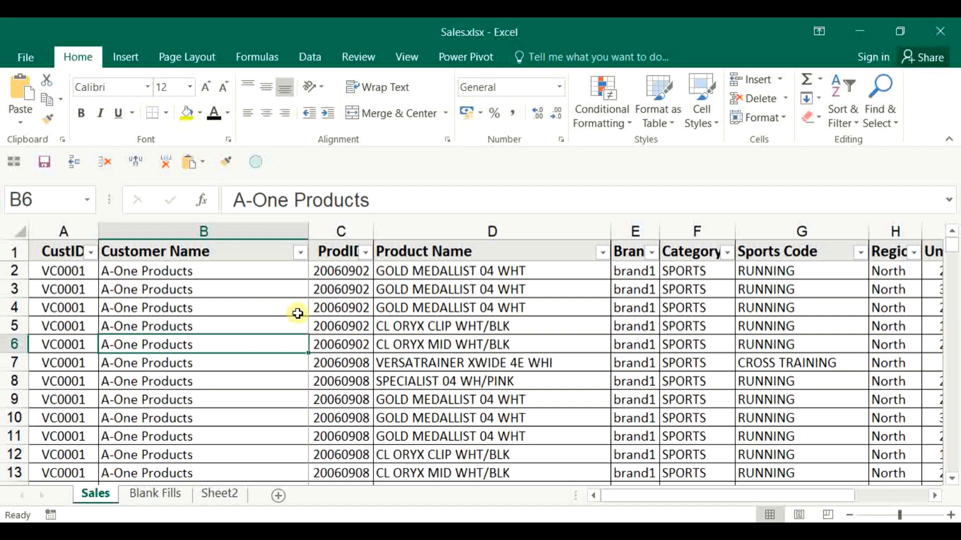
# Run Go To Special directly from the Find & Select commands with Visible cells only chosen
pyautogui.click(898, 127)
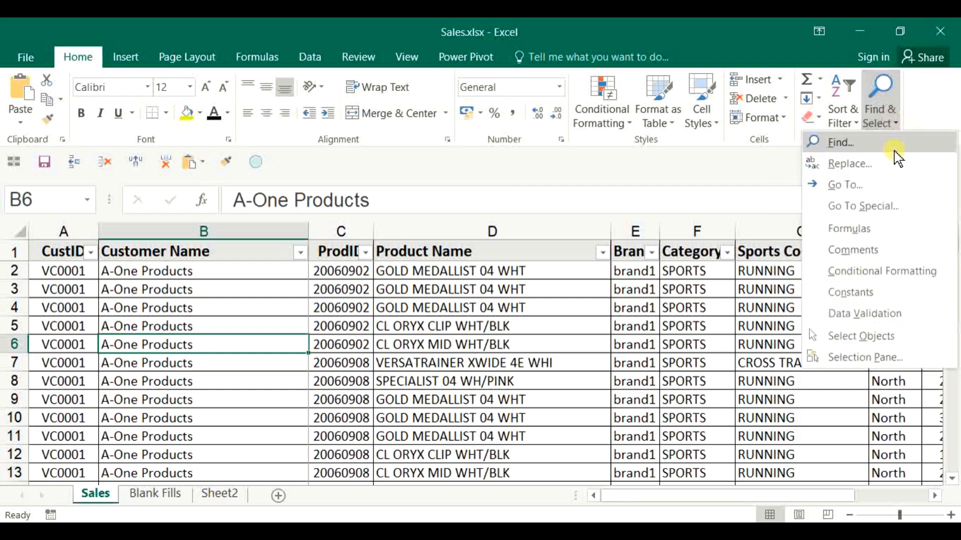
pyautogui.click(894, 209)
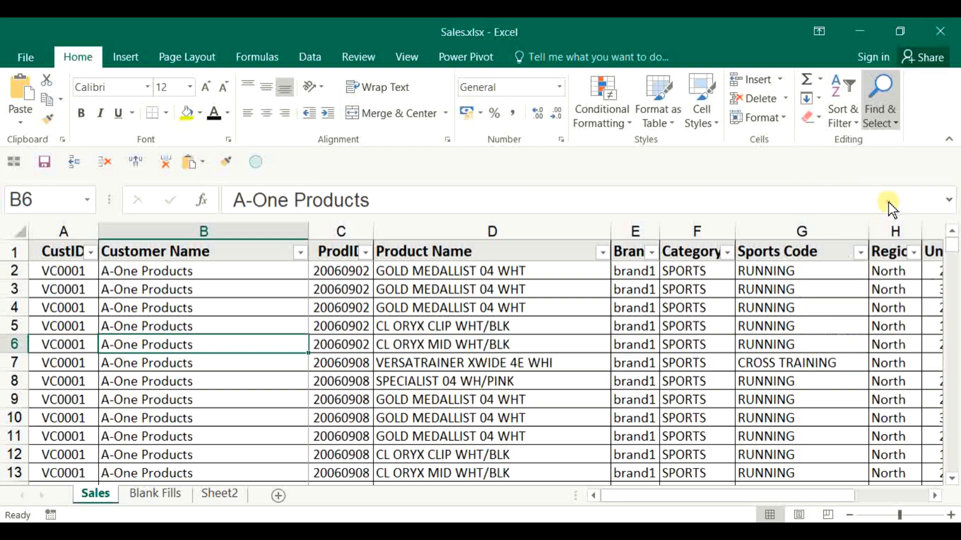
pyautogui.moveTo(765, 132); pyautogui.dragTo(495, 152)
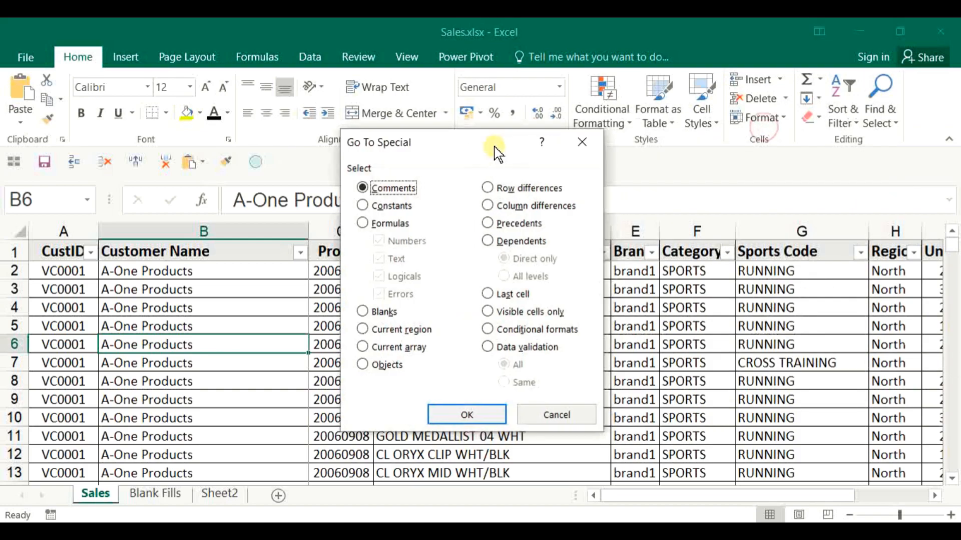
pyautogui.click(496, 316)
pyautogui.click(466, 415)
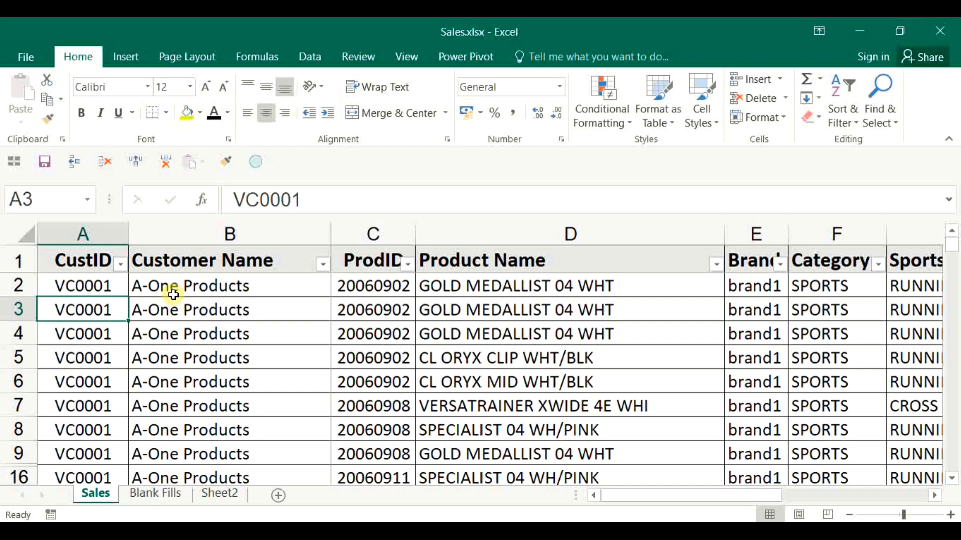
# Examine the row numbers of the Sales data for gaps where rows are hidden
pyautogui.scroll(-2, 146, 371)
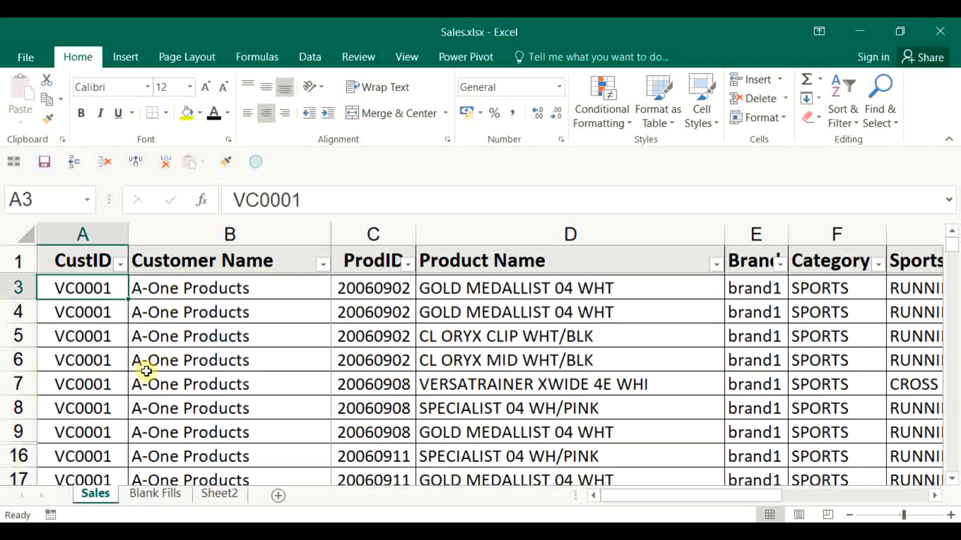
pyautogui.scroll(-2, 128, 381)
pyautogui.scroll(1, 127, 381)
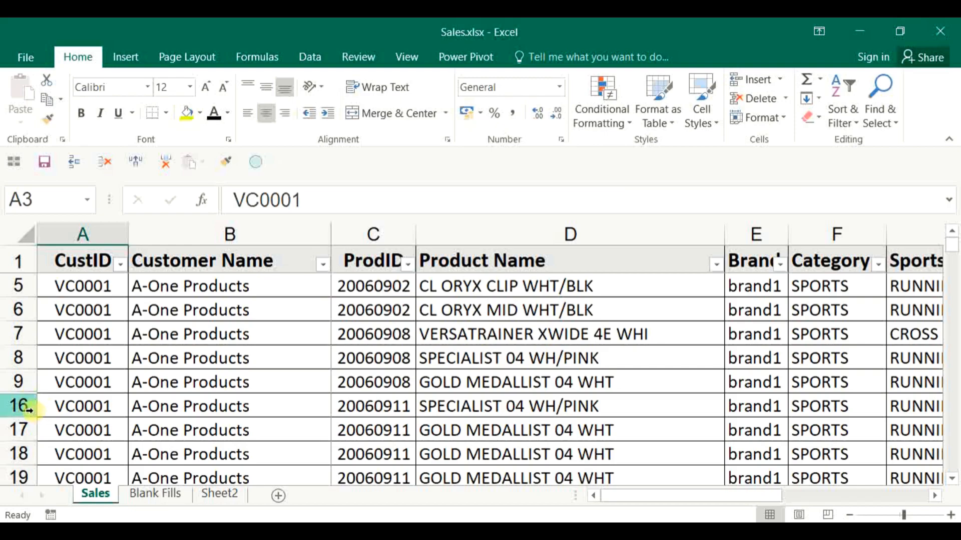
pyautogui.scroll(-3, 28, 409)
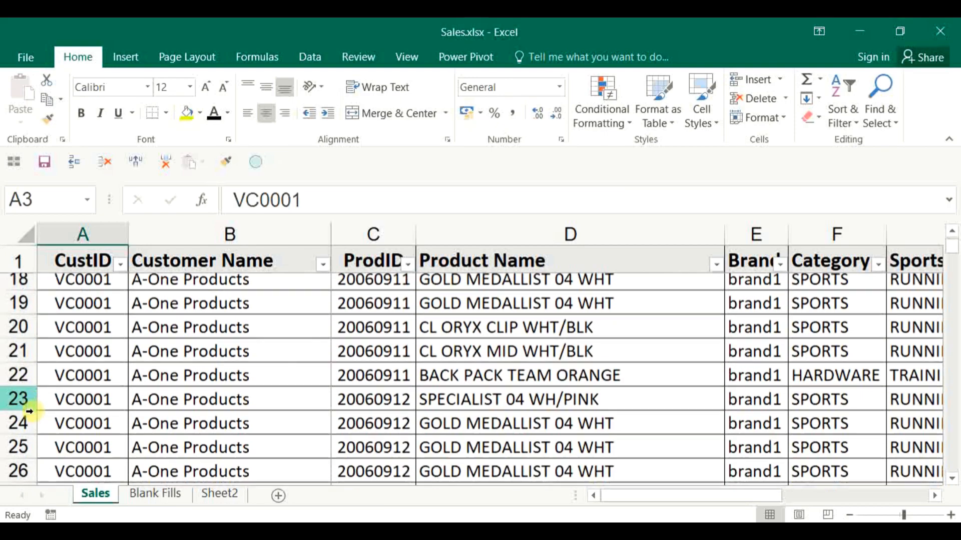
pyautogui.scroll(-2, 27, 410)
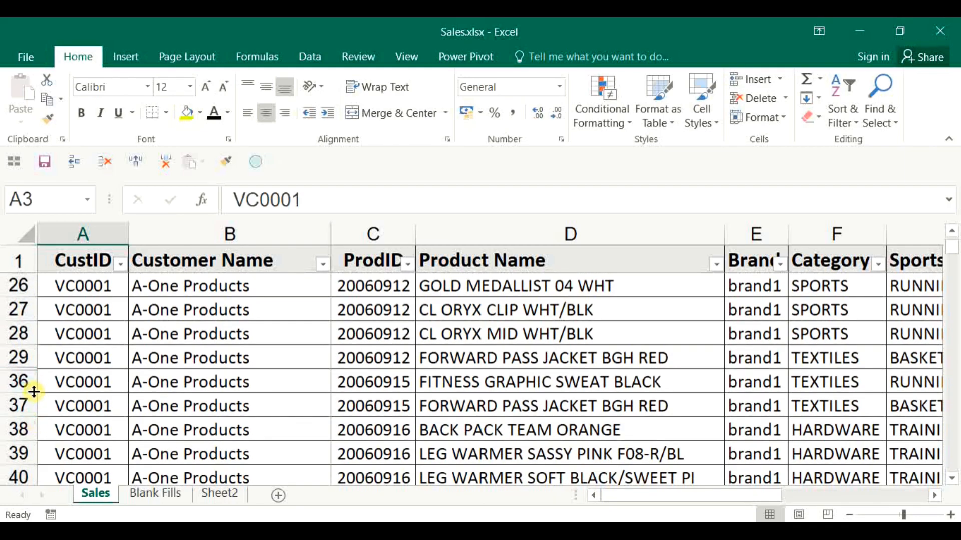
pyautogui.scroll(-4, 32, 392)
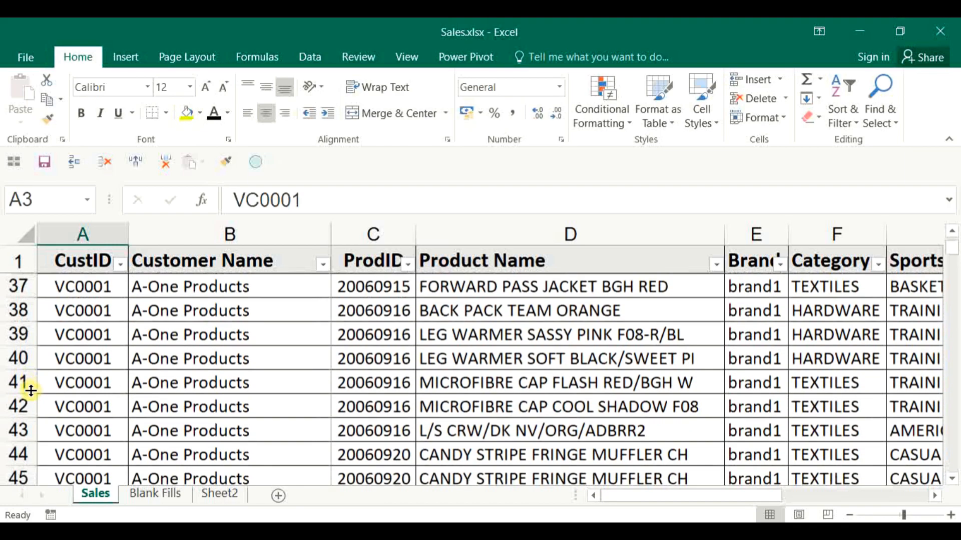
pyautogui.scroll(-2, 45, 404)
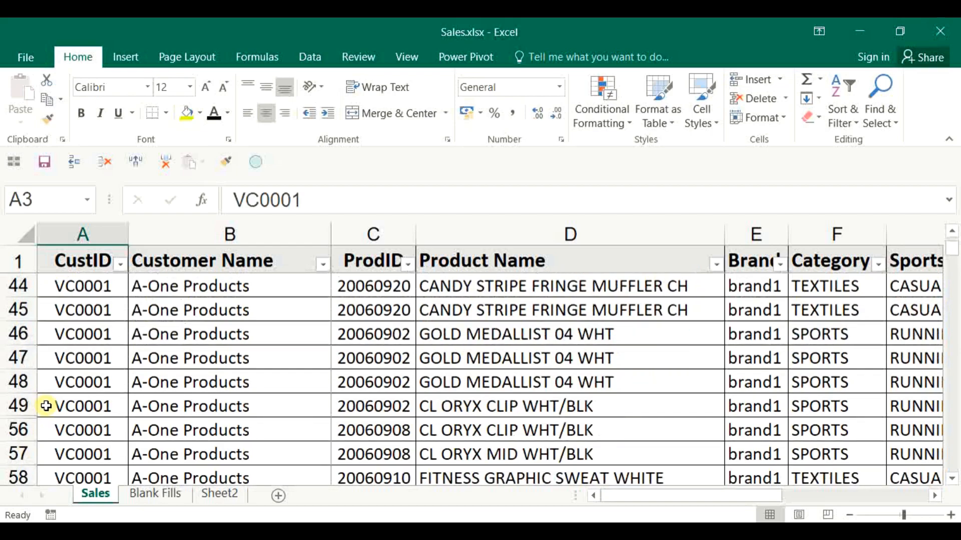
pyautogui.scroll(-1, 45, 405)
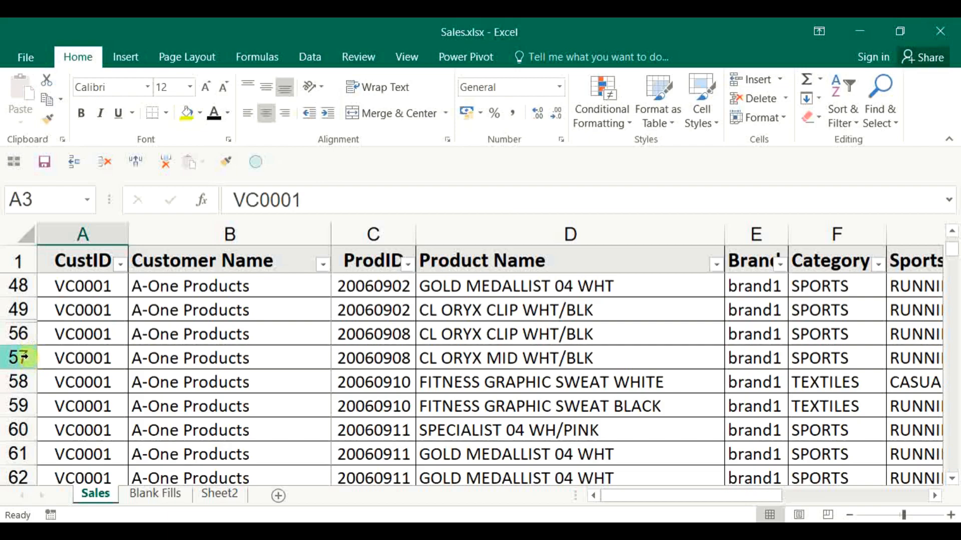
pyautogui.scroll(1, 97, 352)
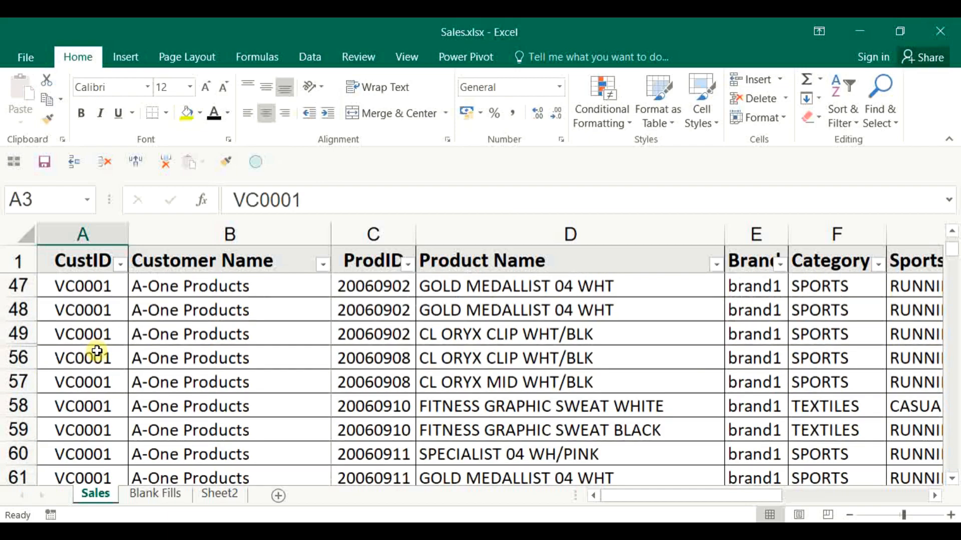
# Select the whole Sales table from the CustID header in A1 through K2450, and make K2450 the active cell
pyautogui.hotkey('ctrl', 'Home')
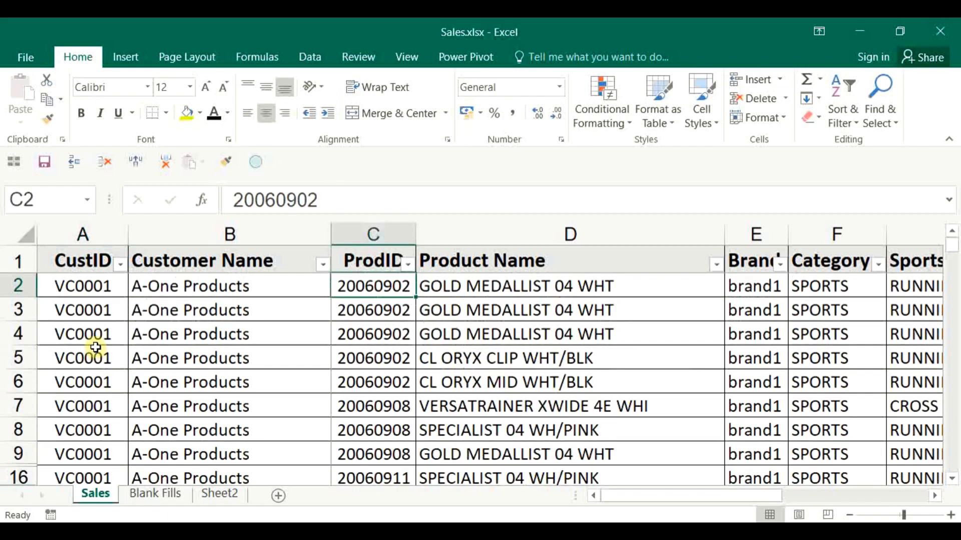
pyautogui.click(83, 289)
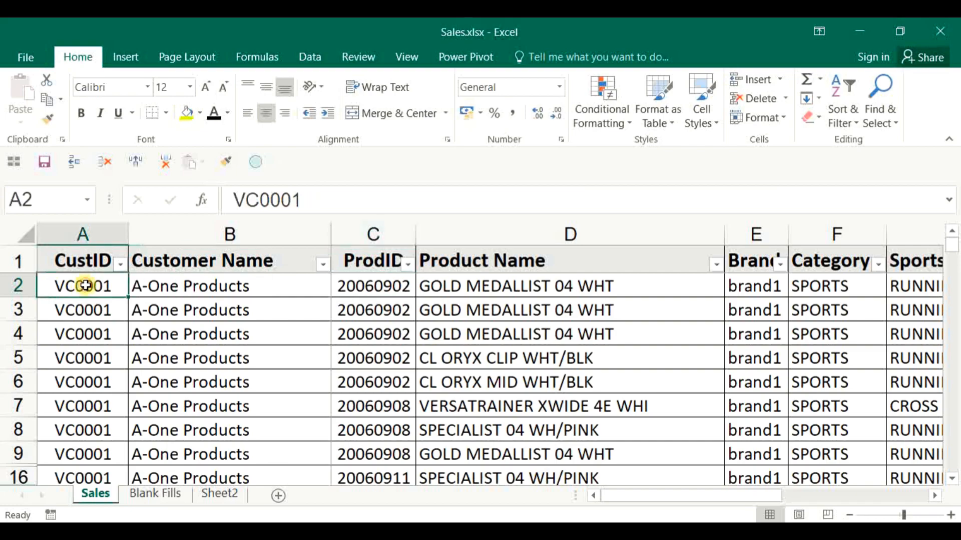
pyautogui.press('Up')
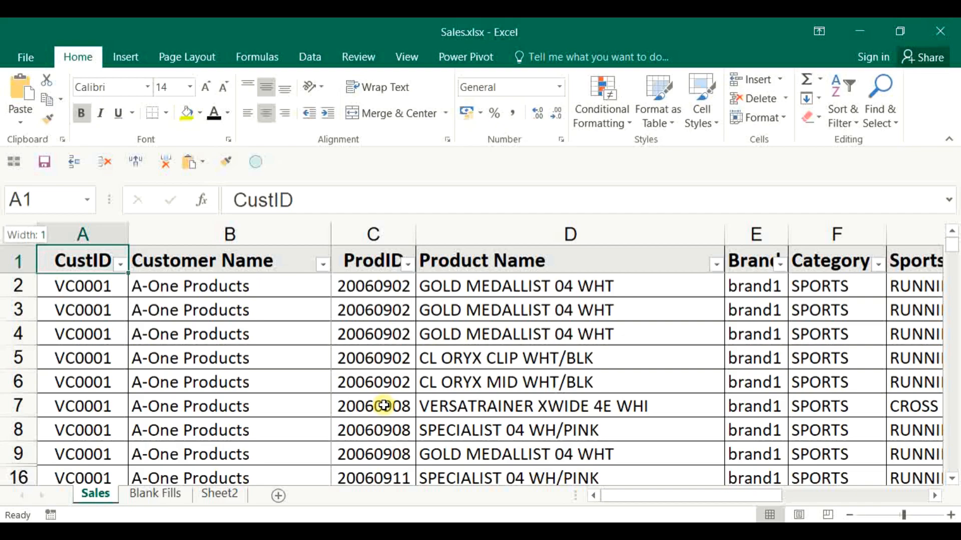
pyautogui.hotkey('ctrl', 'shift', 'Right')
pyautogui.hotkey('shift', 'Down')
pyautogui.hotkey('shift', 'Down')
pyautogui.hotkey('shift', 'Down')
pyautogui.hotkey('shift', 'Down')
pyautogui.hotkey('shift', 'Down')
pyautogui.hotkey('shift', 'Down')
pyautogui.hotkey('shift', 'Down')
pyautogui.hotkey('shift', 'Down')
pyautogui.hotkey('shift', 'Down')
pyautogui.hotkey('shift', 'Down')
pyautogui.hotkey('shift', 'Down')
pyautogui.hotkey('shift', 'Down')
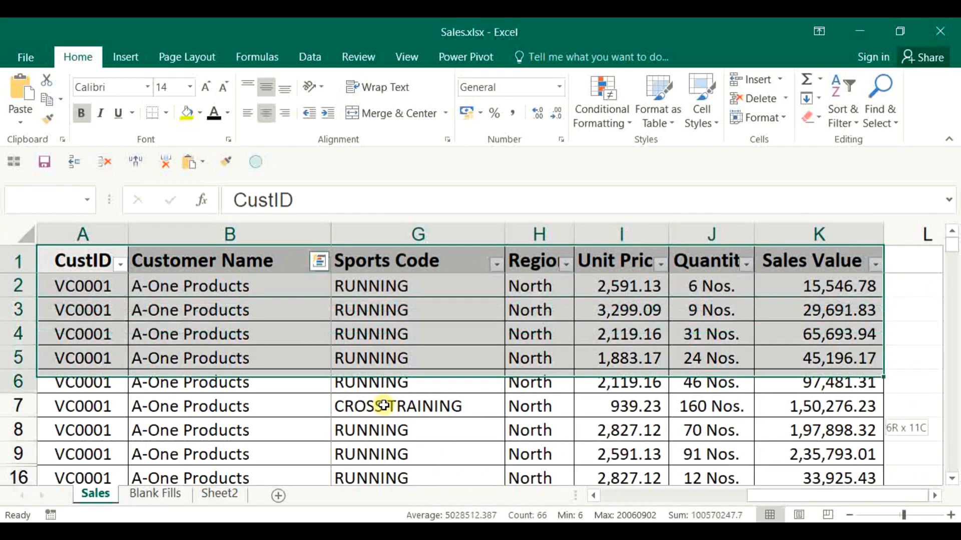
pyautogui.hotkey('shift', 'Down')
pyautogui.hotkey('shift', 'Down')
pyautogui.hotkey('shift', 'Down')
pyautogui.hotkey('shift', 'Down')
pyautogui.hotkey('shift', 'Down')
pyautogui.hotkey('shift', 'Down')
pyautogui.hotkey('shift', 'Down')
pyautogui.hotkey('shift', 'Down')
pyautogui.hotkey('shift', 'Down')
pyautogui.hotkey('shift', 'Down')
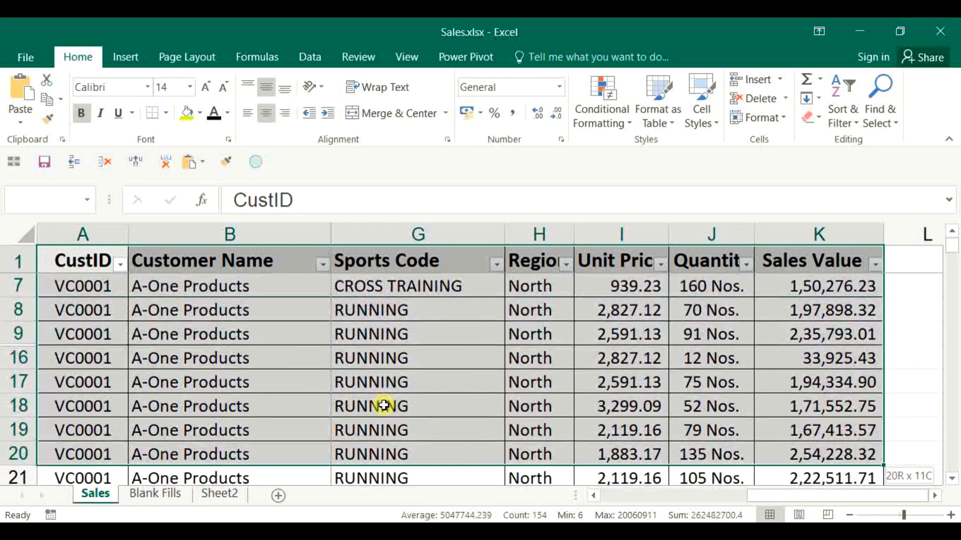
pyautogui.hotkey('shift', 'Down')
pyautogui.hotkey('shift', 'Down')
pyautogui.hotkey('shift', 'Down')
pyautogui.hotkey('shift', 'Down')
pyautogui.hotkey('shift', 'Down')
pyautogui.hotkey('shift', 'Down')
pyautogui.hotkey('shift', 'Down')
pyautogui.hotkey('shift', 'Down')
pyautogui.hotkey('shift', 'Down')
pyautogui.hotkey('shift', 'Down')
pyautogui.hotkey('shift', 'Down')
pyautogui.hotkey('shift', 'Down')
pyautogui.hotkey('shift', 'Down')
pyautogui.hotkey('shift', 'Down')
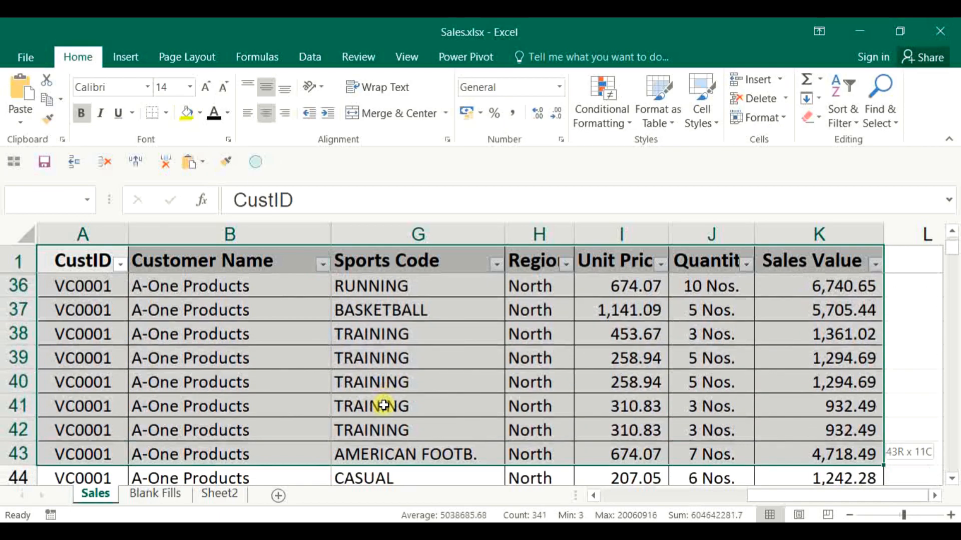
pyautogui.hotkey('ctrl', 'shift', 'Down')
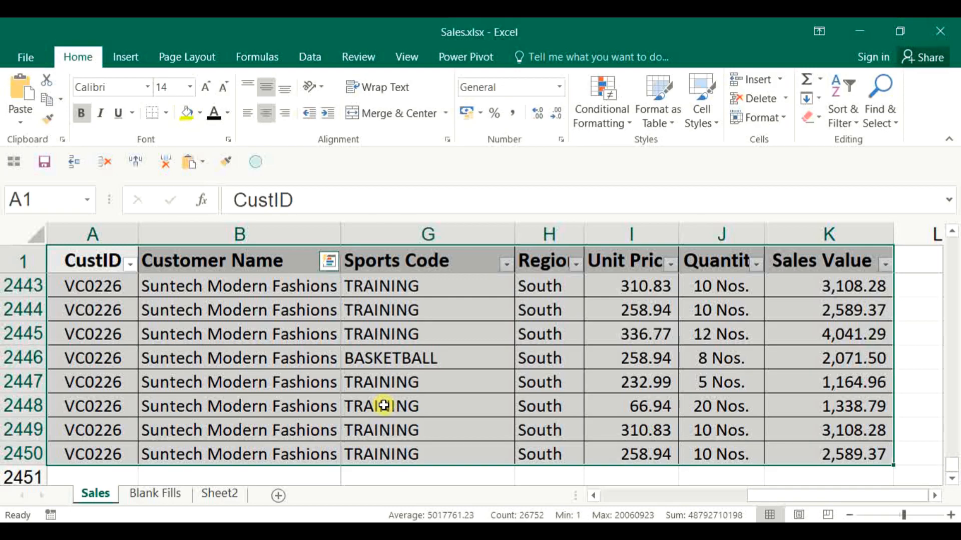
pyautogui.hotkey('ctrl', '.')
pyautogui.hotkey('ctrl', '.')
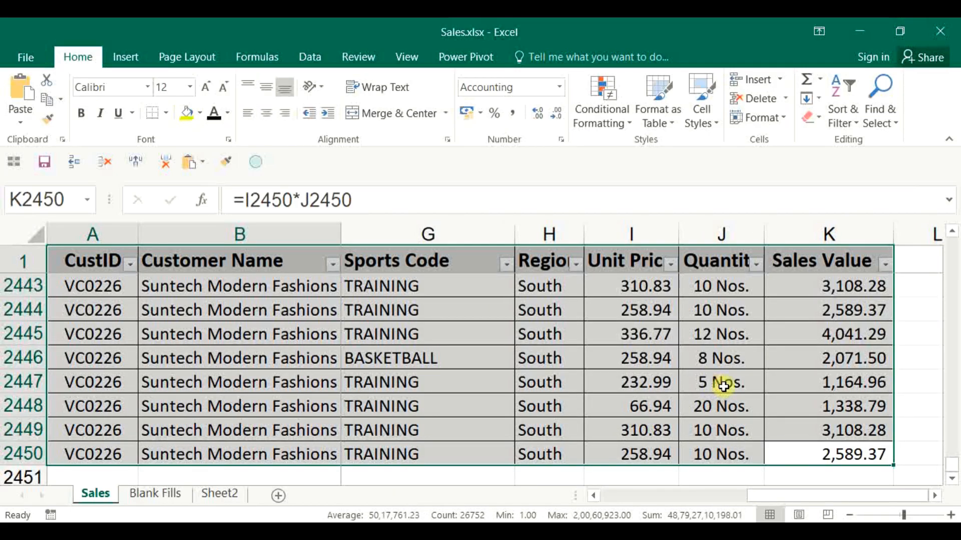
# Examine the selected table around the hidden rows, including between rows 9 and 16 and between rows 29 and 36
pyautogui.moveTo(950, 464); pyautogui.dragTo(950, 228)
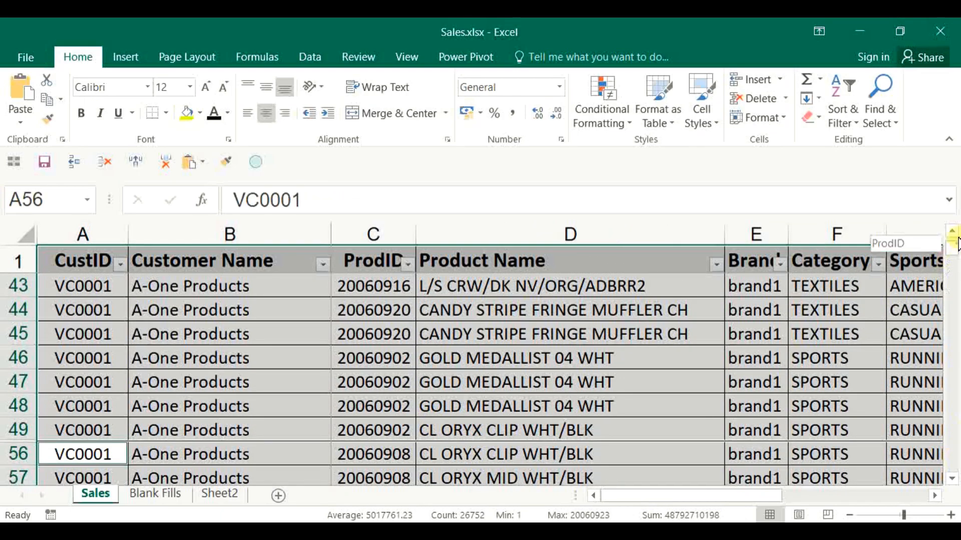
pyautogui.moveTo(957, 244); pyautogui.dragTo(949, 228)
pyautogui.scroll(-1, 299, 401)
pyautogui.scroll(-1, 299, 401)
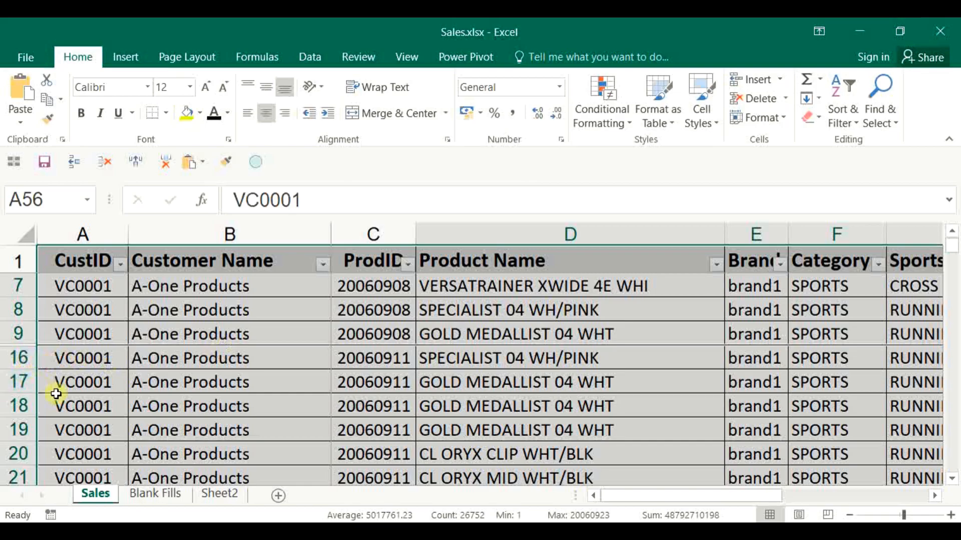
pyautogui.scroll(-1, 61, 400)
pyautogui.scroll(-3, 62, 400)
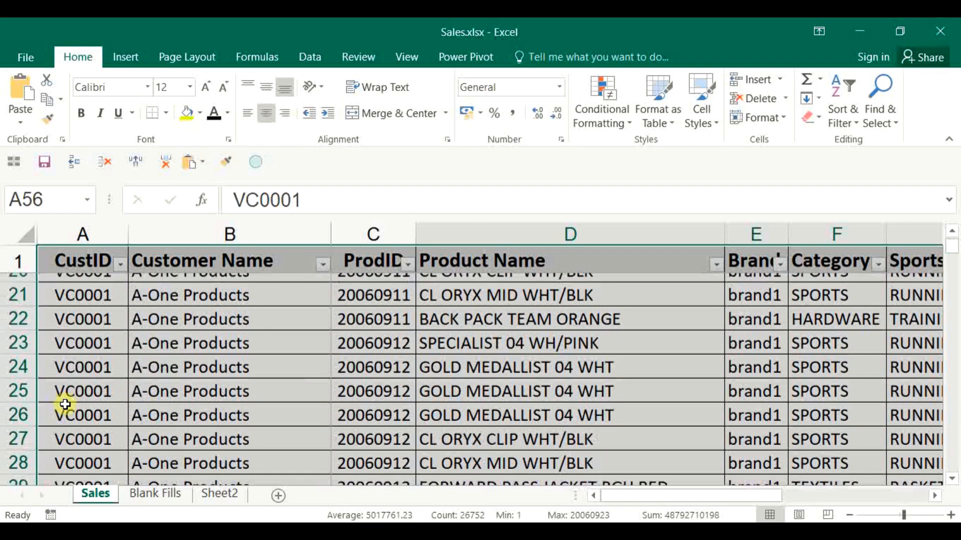
pyautogui.scroll(2, 75, 407)
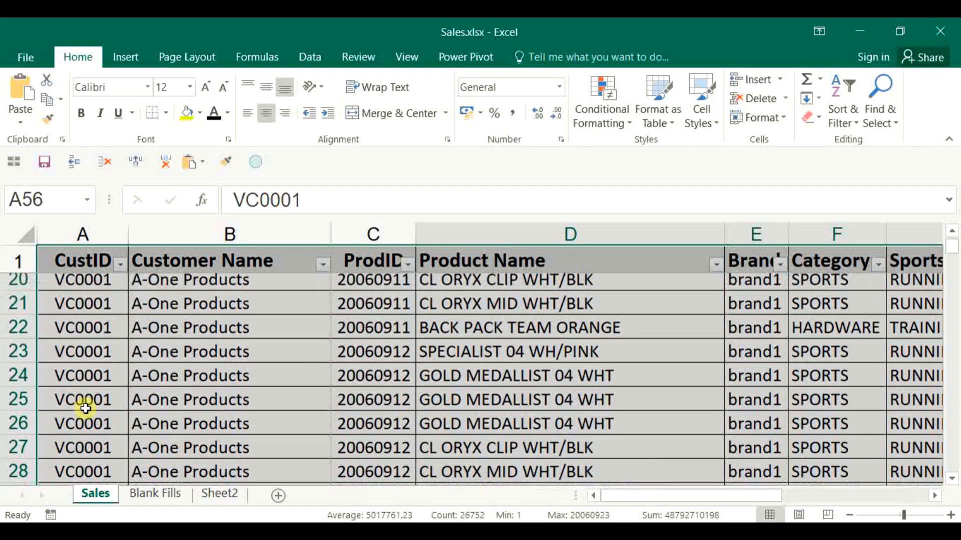
pyautogui.scroll(1, 85, 408)
pyautogui.scroll(-4, 85, 407)
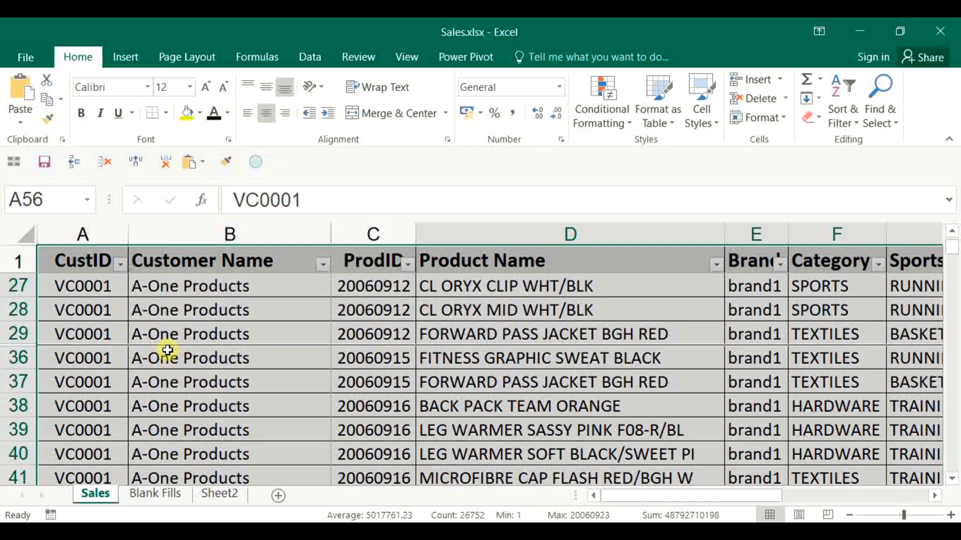
# Copy the selected visible cells of the Sales table and paste them into a new blank workbook at A1
pyautogui.hotkey('ctrl', 'End')
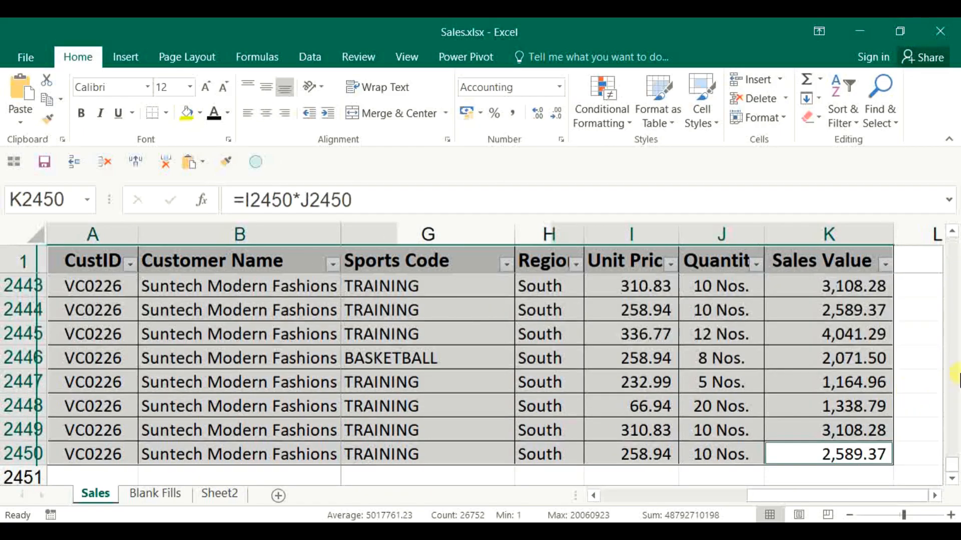
pyautogui.moveTo(953, 456); pyautogui.dragTo(943, 205)
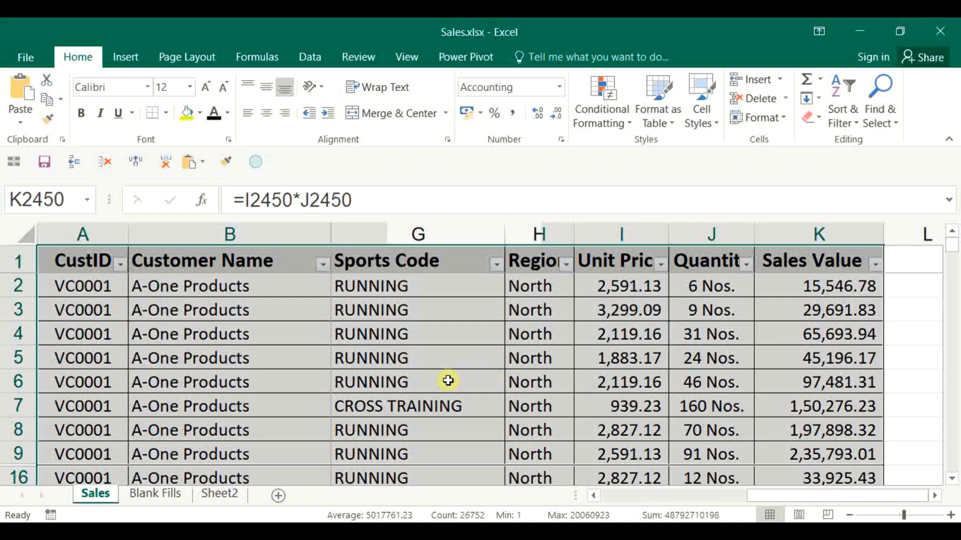
pyautogui.hotkey('ctrl', 'c')
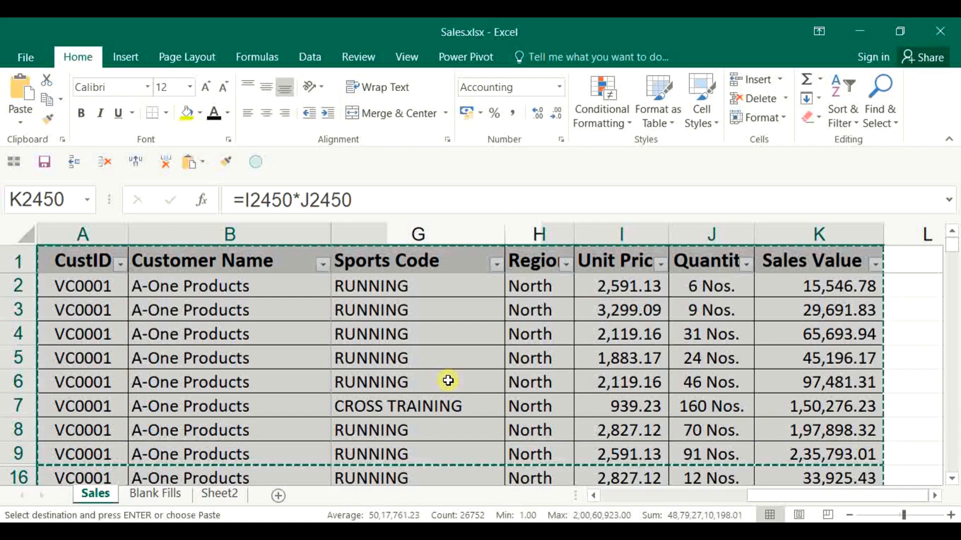
pyautogui.hotkey('ctrl', 'n')
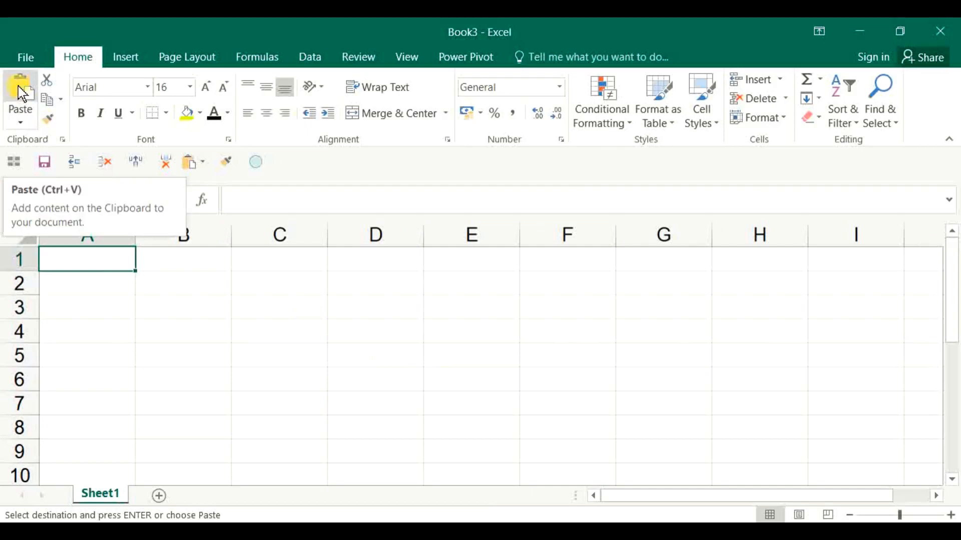
pyautogui.click(22, 92)
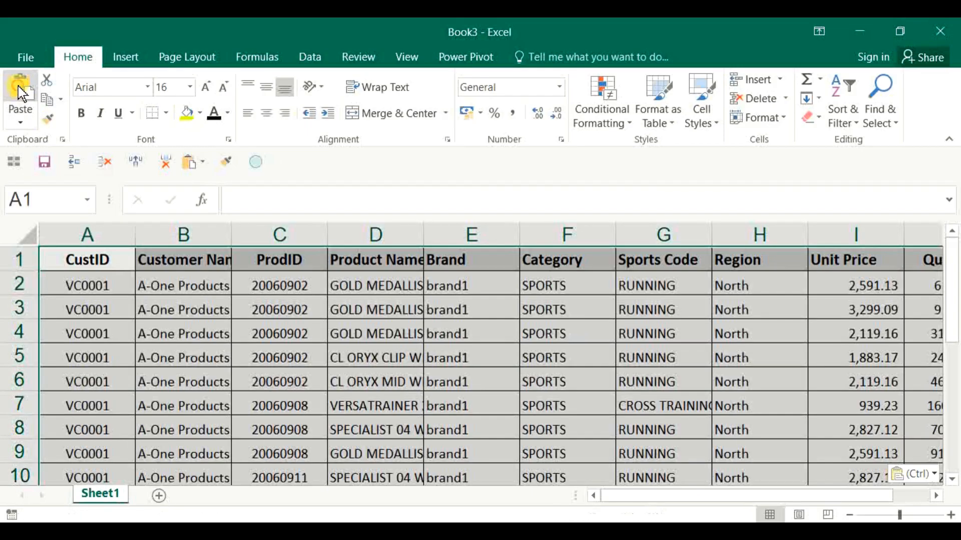
# Select the entire sheet of the new workbook and autofit the height of all its rows
pyautogui.click(3, 232)
pyautogui.doubleClick(17, 271)
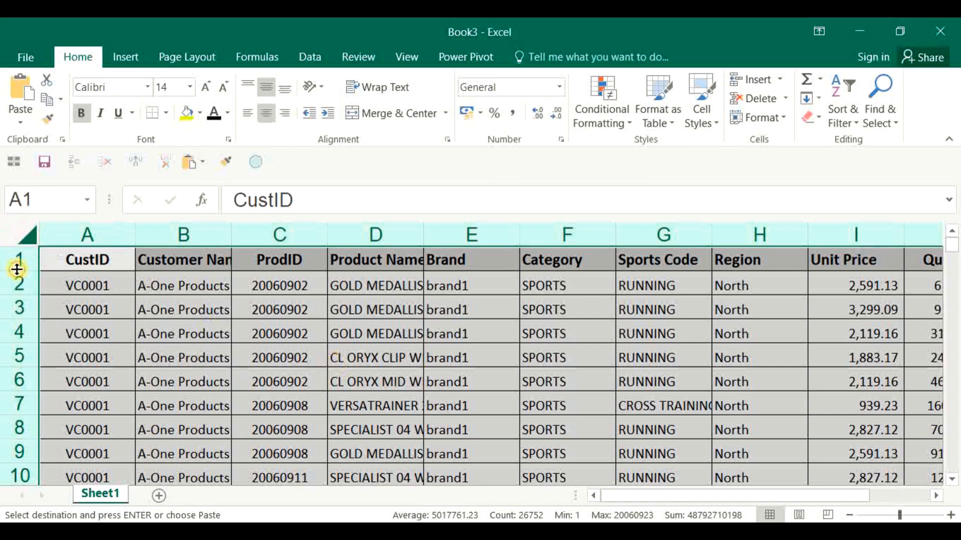
pyautogui.doubleClick(24, 272)
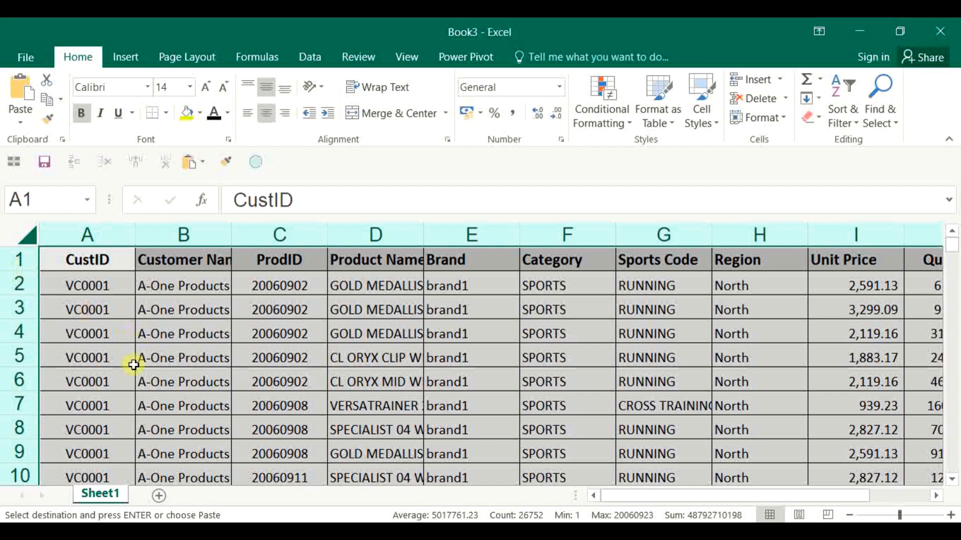
# Compare the row numbering of the pasted data with the Sales sheet around the hidden rows between 9 and 16
pyautogui.scroll(-2, 132, 373)
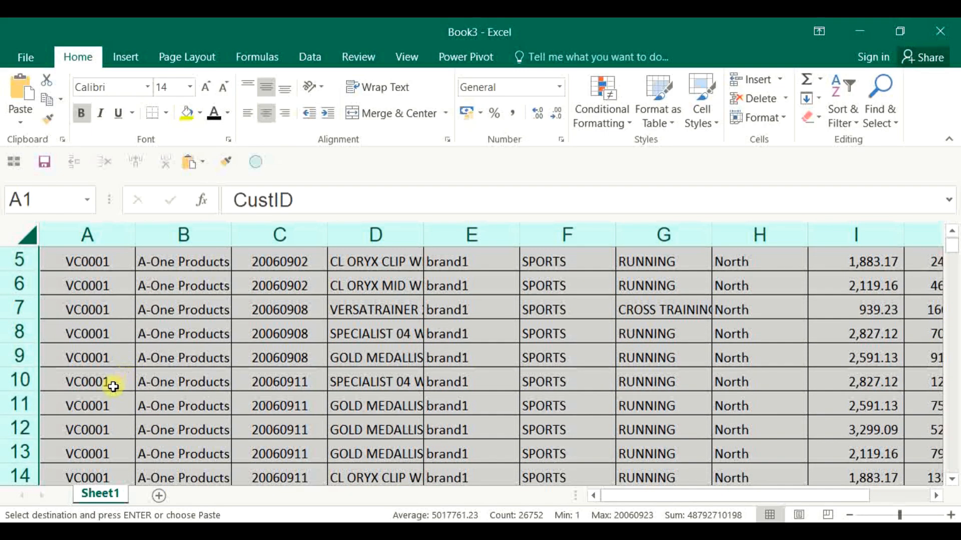
pyautogui.scroll(-2, 116, 386)
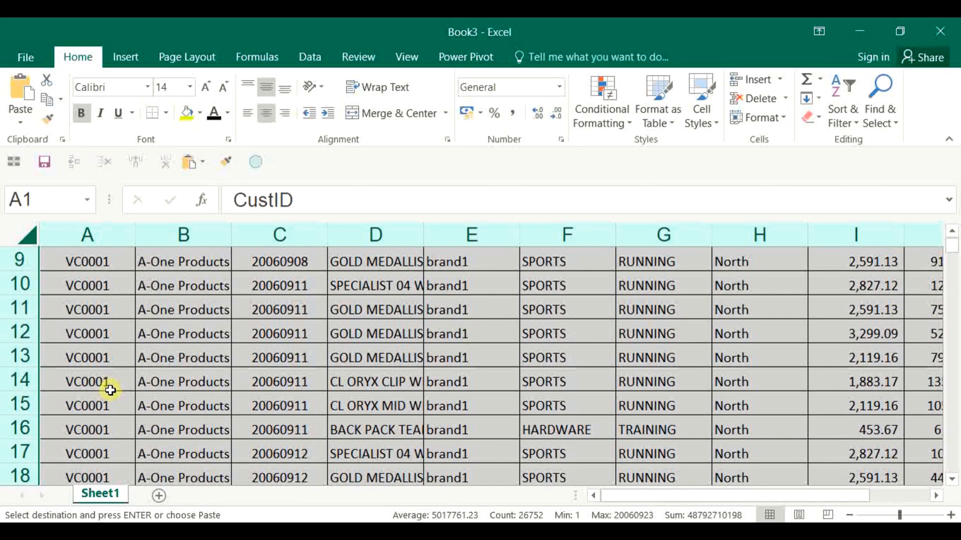
pyautogui.hotkey('alt', 'Tab')
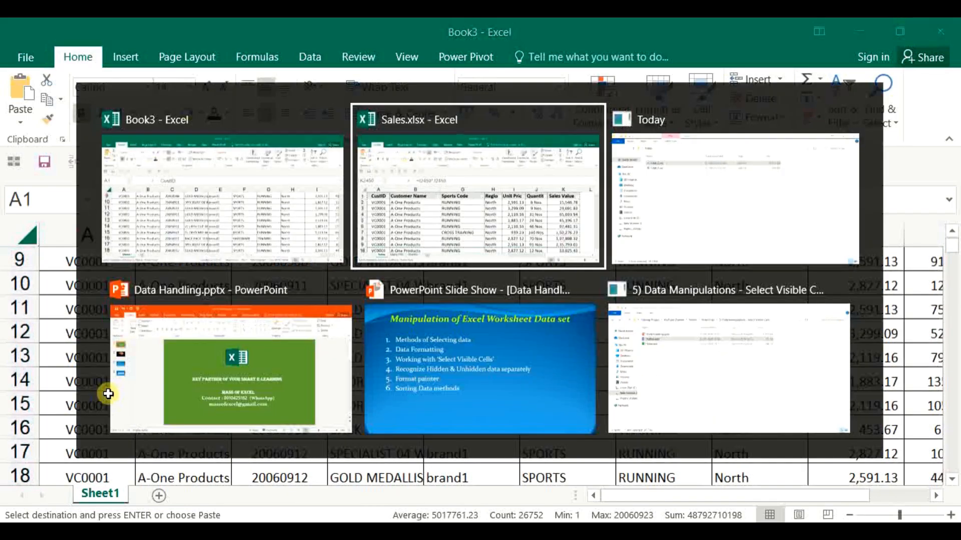
pyautogui.scroll(-1, 109, 388)
pyautogui.scroll(-1, 106, 385)
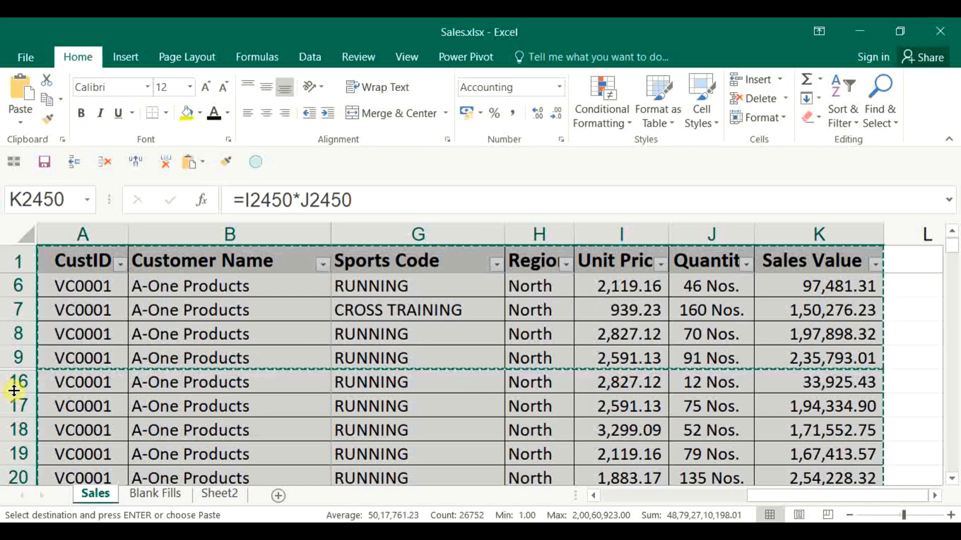
pyautogui.hotkey('alt', 'Tab')
pyautogui.hotkey('ctrl', 'a')
pyautogui.hotkey('ctrl', 'a')
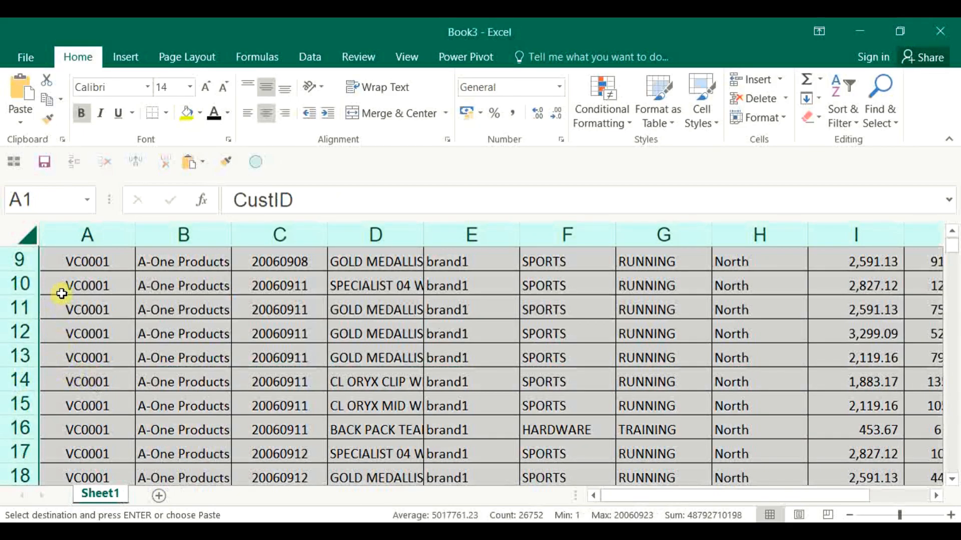
# Select rows 10 and 11 of the pasted data and compare them with rows 16 and 17 of the Sales sheet
pyautogui.moveTo(22, 284); pyautogui.dragTo(22, 310)
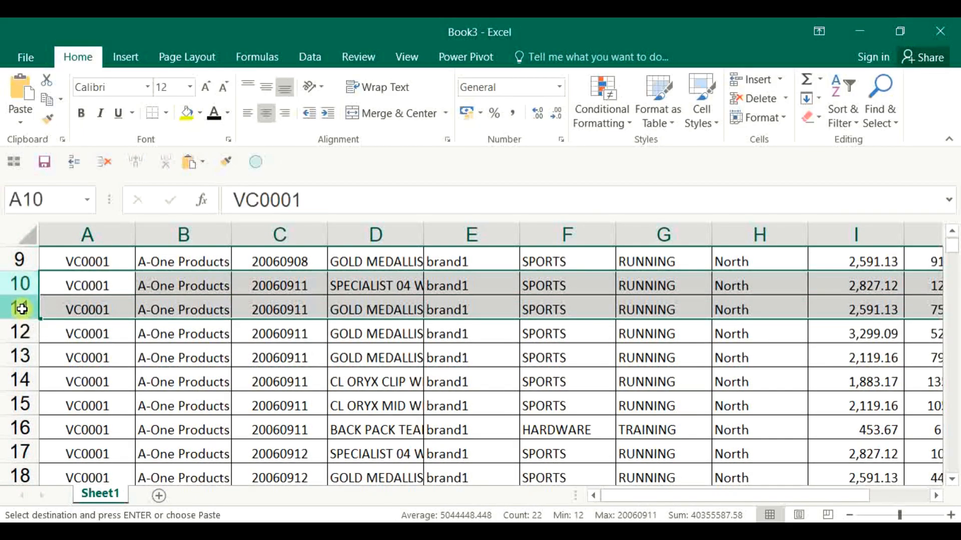
pyautogui.hotkey('alt', 'Tab')
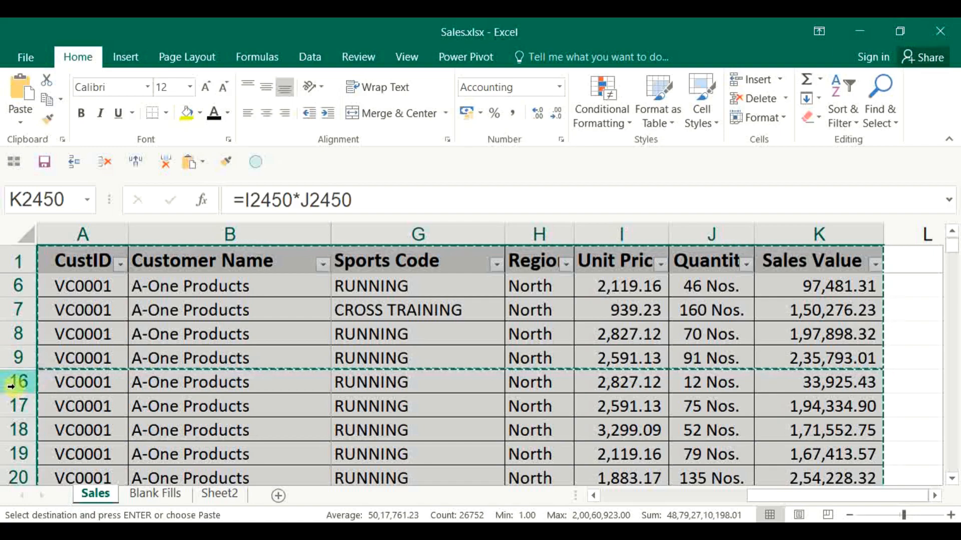
pyautogui.hotkey('alt', 'Tab')
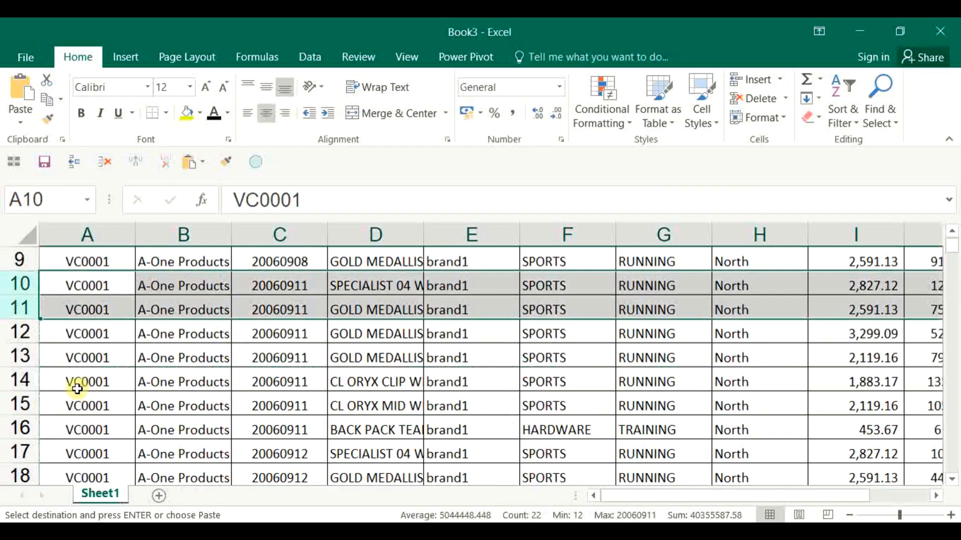
pyautogui.hotkey('alt', 'Tab')
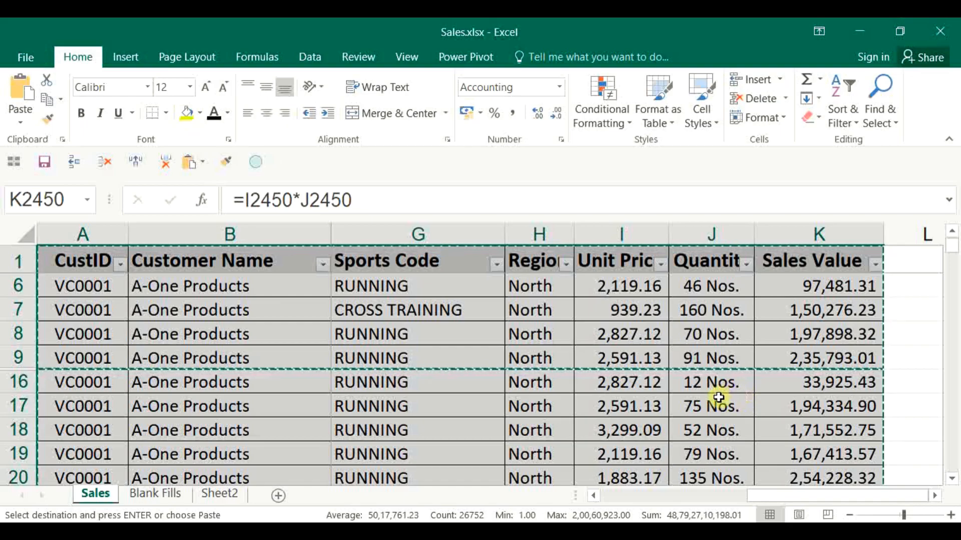
pyautogui.hotkey('alt', 'Tab')
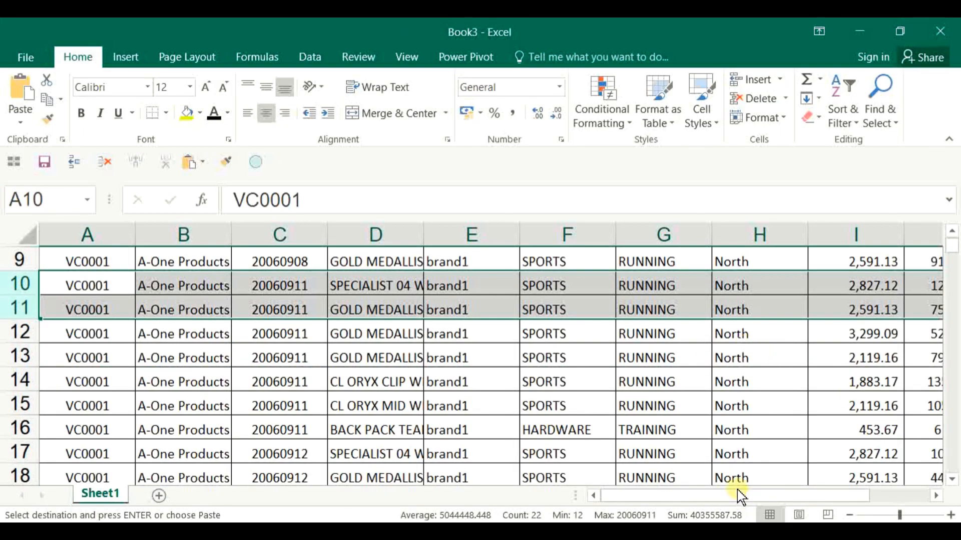
# Check the pasted quantities in J9:J10 against rows 9 and 16 of the Sales sheet, and clear the copy marquee there
pyautogui.moveTo(740, 496); pyautogui.dragTo(791, 493)
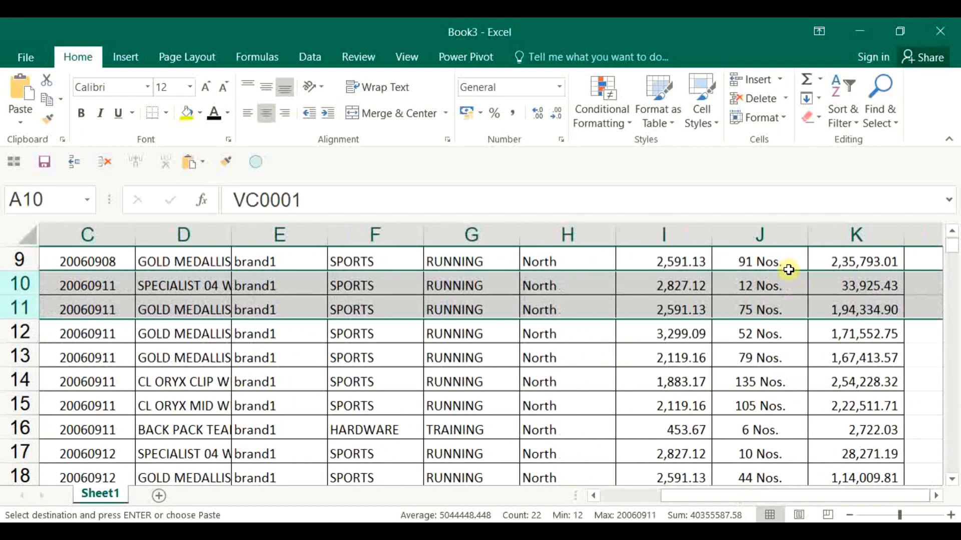
pyautogui.click(781, 255)
pyautogui.moveTo(782, 275); pyautogui.dragTo(781, 284)
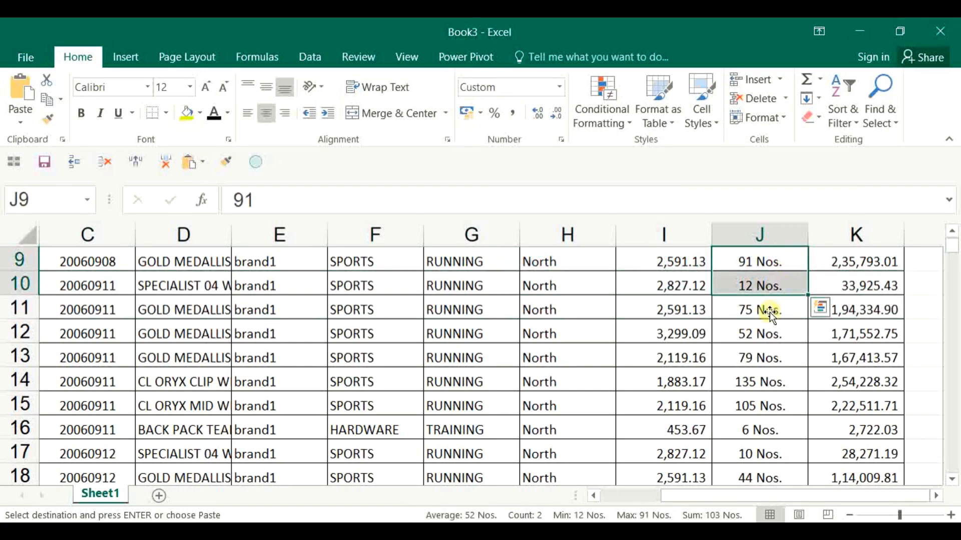
pyautogui.moveTo(735, 501); pyautogui.dragTo(626, 497)
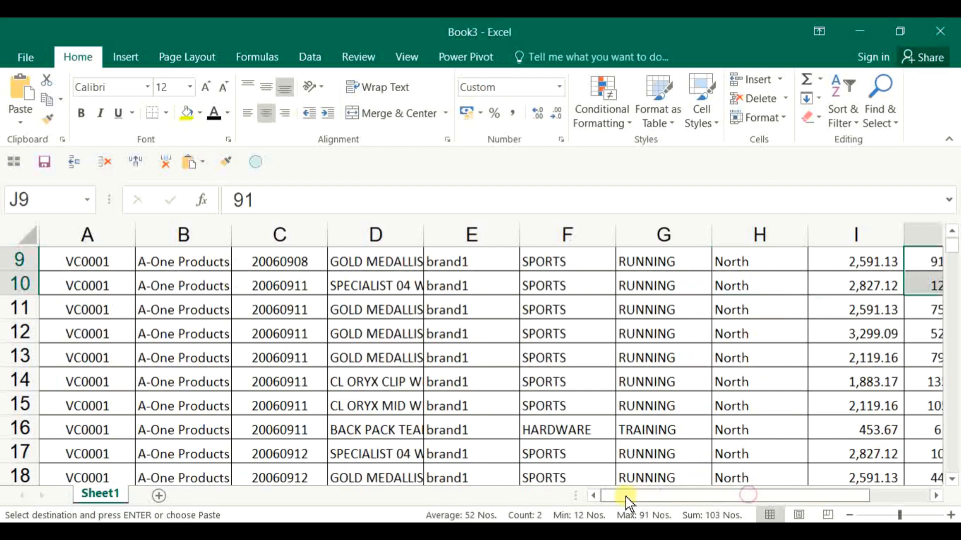
pyautogui.hotkey('alt', 'Tab')
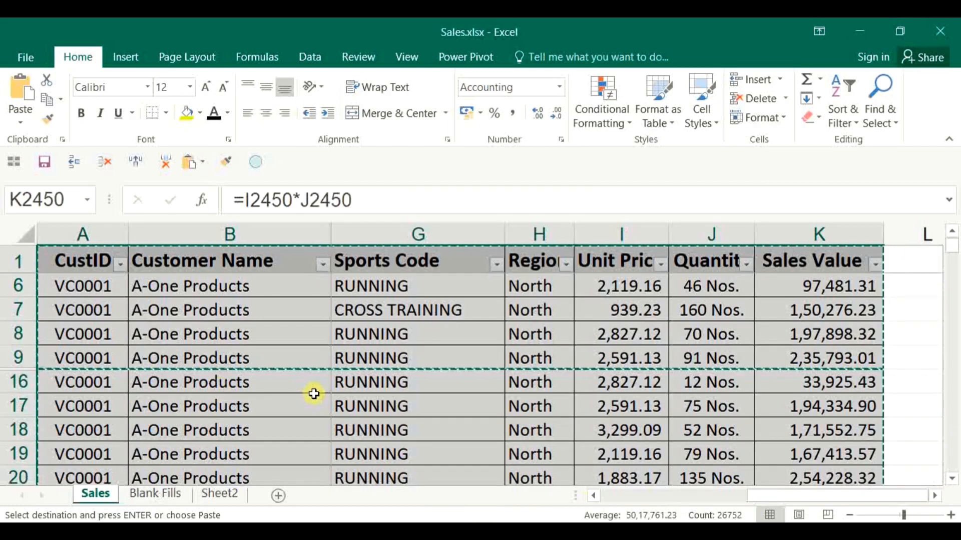
pyautogui.press('Escape')
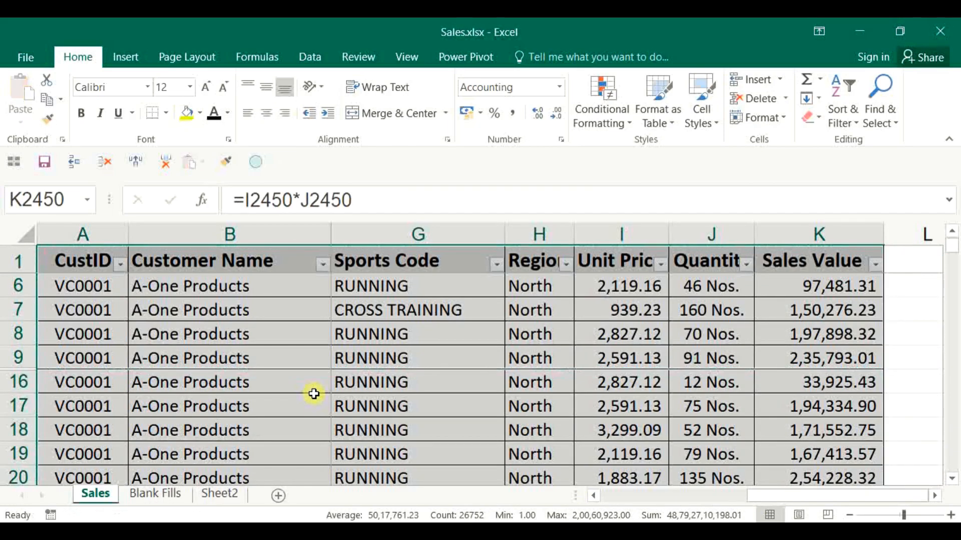
# Apply a standard red font color to the ProdID values in C3:C9 of the Sales sheet
pyautogui.hotkey('ctrl', 'Home')
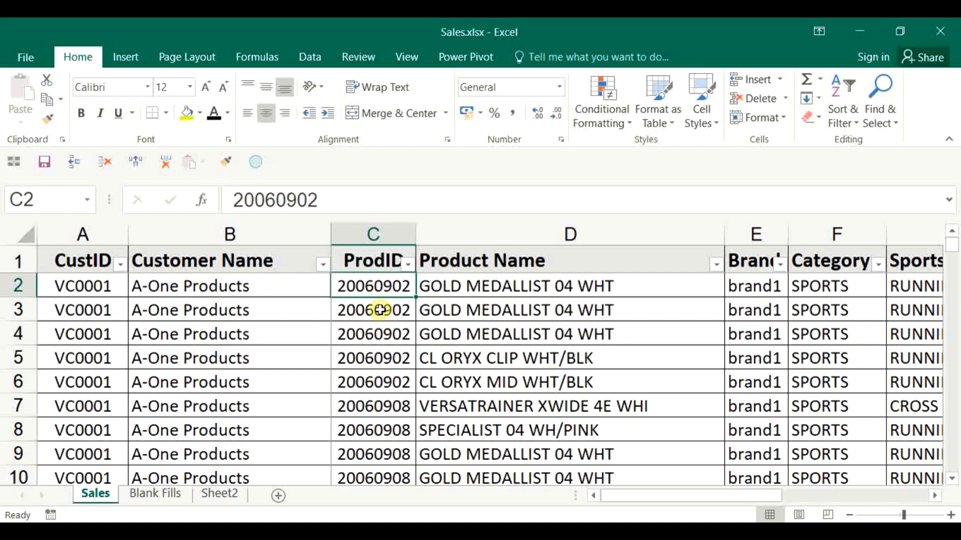
pyautogui.moveTo(380, 311); pyautogui.dragTo(377, 454)
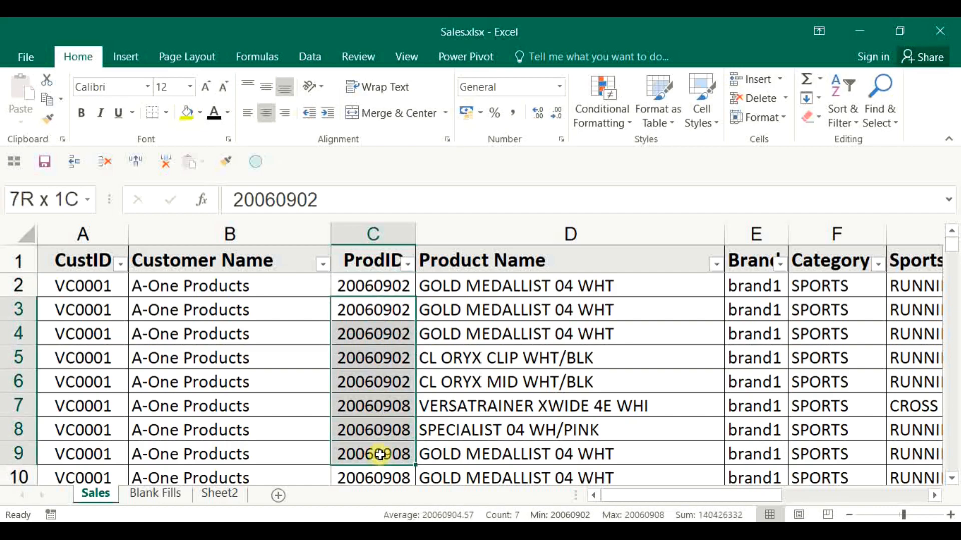
pyautogui.click(228, 113)
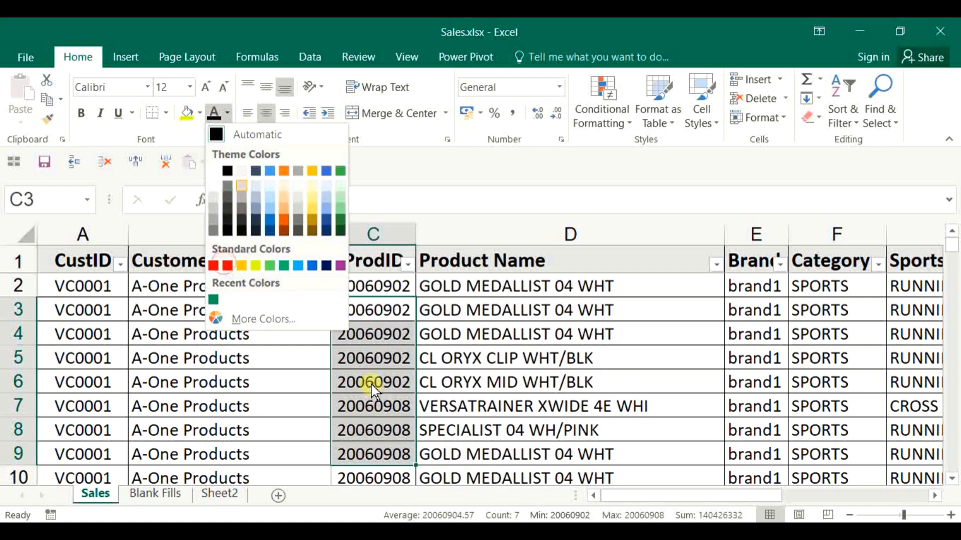
pyautogui.click(226, 265)
# Repeat the red font color on the ProdID values in C15:C24 and C34:C39
pyautogui.click(371, 384)
pyautogui.scroll(-1, 370, 384)
pyautogui.scroll(-3, 370, 384)
pyautogui.moveTo(374, 368); pyautogui.dragTo(408, 403)
pyautogui.scroll(-2, 409, 403)
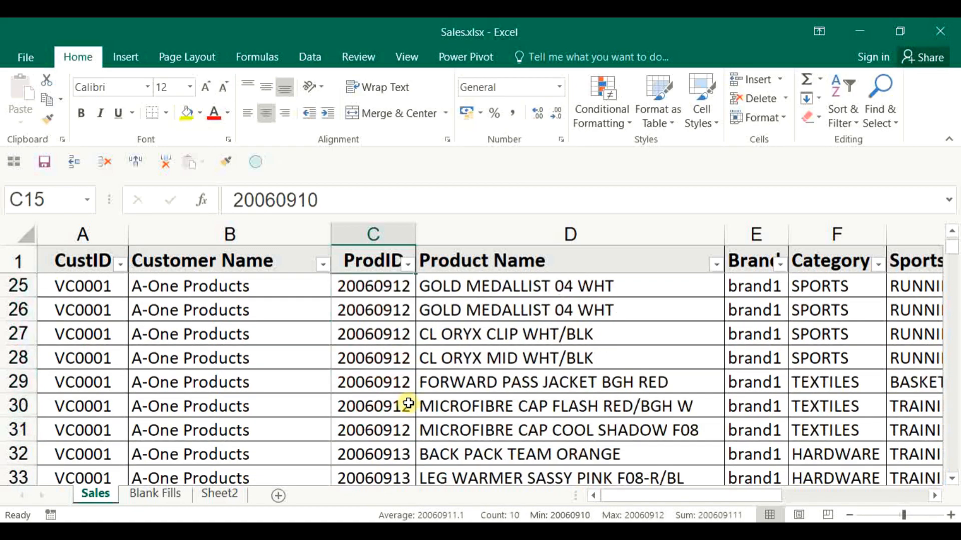
pyautogui.scroll(-2, 408, 403)
pyautogui.moveTo(377, 357); pyautogui.dragTo(379, 477)
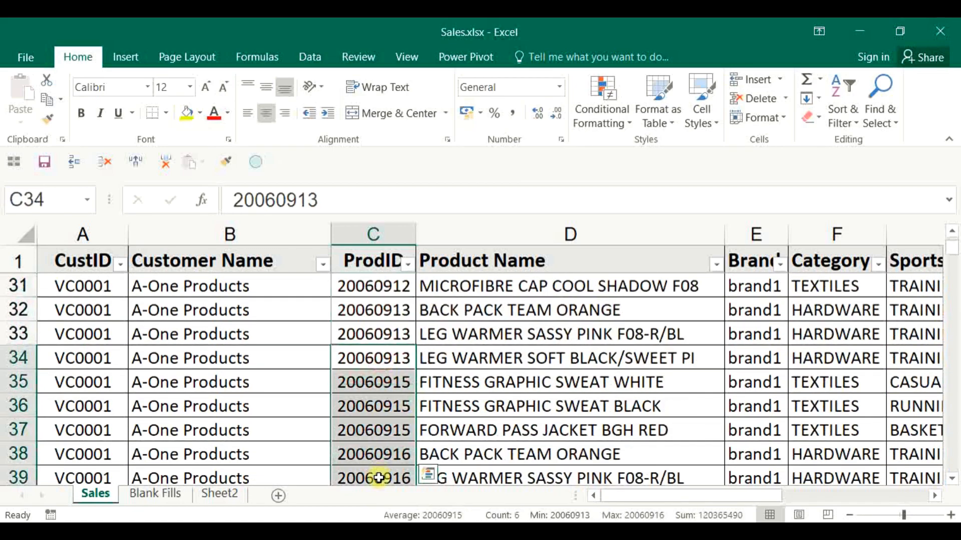
# Repeat the red font color on the ProdID values in C47:C56 and C111:C116
pyautogui.scroll(-5, 404, 398)
pyautogui.moveTo(386, 343); pyautogui.dragTo(414, 429)
pyautogui.scroll(-5, 408, 428)
pyautogui.scroll(-15, 954, 432)
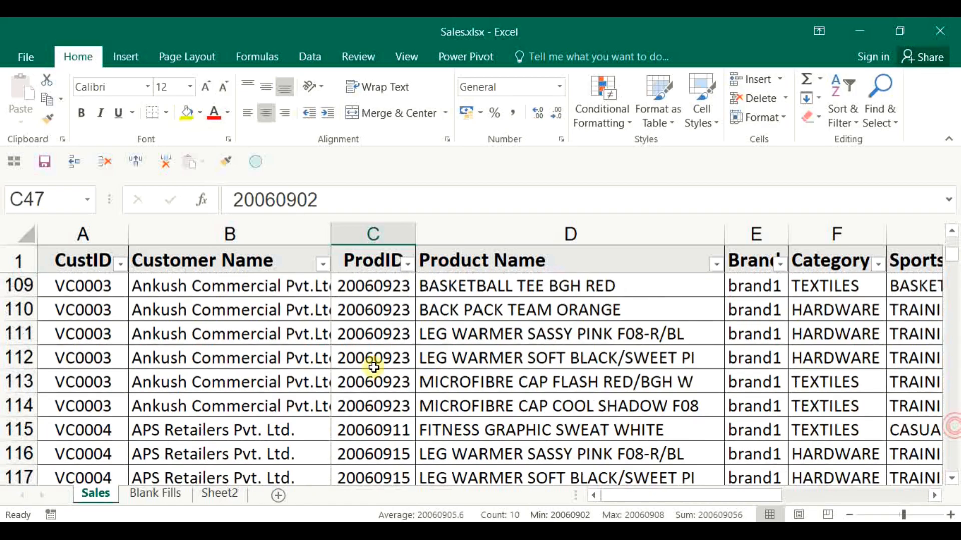
pyautogui.moveTo(386, 336); pyautogui.dragTo(383, 463)
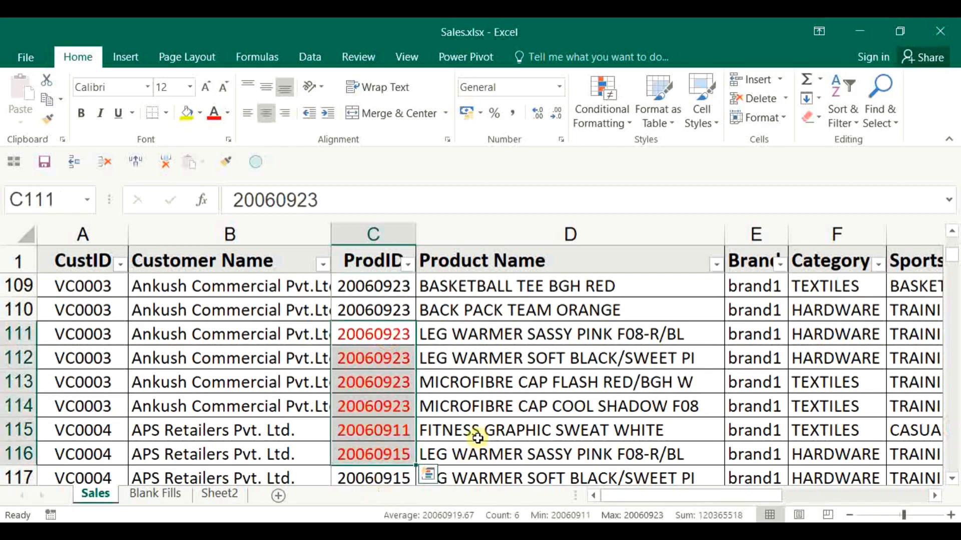
# Repeat the red font color on the ProdID values in C159:C187
pyautogui.press('Down')
pyautogui.press('Down')
pyautogui.press('Down')
pyautogui.press('Down')
pyautogui.press('Down')
pyautogui.press('Down')
pyautogui.press('Down')
pyautogui.press('Down')
pyautogui.press('Down')
pyautogui.press('Down')
pyautogui.press('Down')
pyautogui.press('Down')
pyautogui.press('Down')
pyautogui.press('Down')
pyautogui.press('Down')
pyautogui.press('Down')
pyautogui.press('Down')
pyautogui.press('Down')
pyautogui.press('Down')
pyautogui.press('Down')
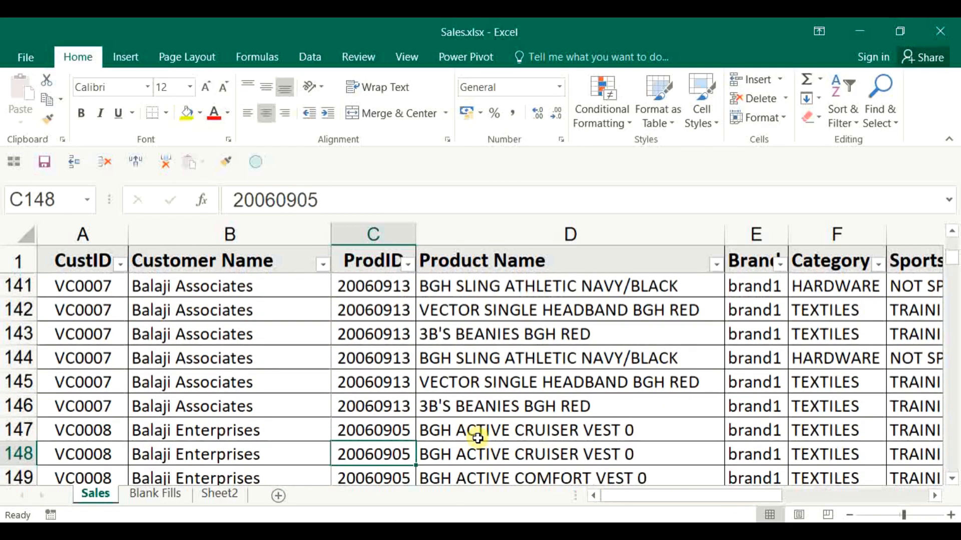
pyautogui.press('Down')
pyautogui.press('Down')
pyautogui.press('Down')
pyautogui.press('Down')
pyautogui.press('Down')
pyautogui.press('Down')
pyautogui.press('Down')
pyautogui.press('Down')
pyautogui.press('Down')
pyautogui.press('Down')
pyautogui.press('Down')
pyautogui.press('Down')
pyautogui.press('Down')
pyautogui.press('Down')
pyautogui.press('Down')
pyautogui.press('Down')
pyautogui.moveTo(372, 335); pyautogui.dragTo(389, 525)
pyautogui.press('F4')
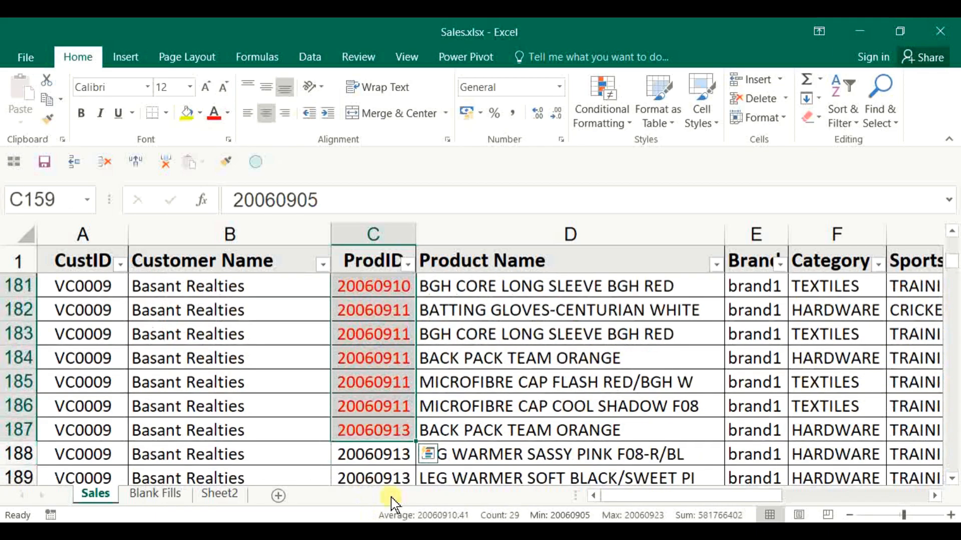
# Repeat the red font color on the ProdID values in C248:C254
pyautogui.scroll(-6, 381, 345)
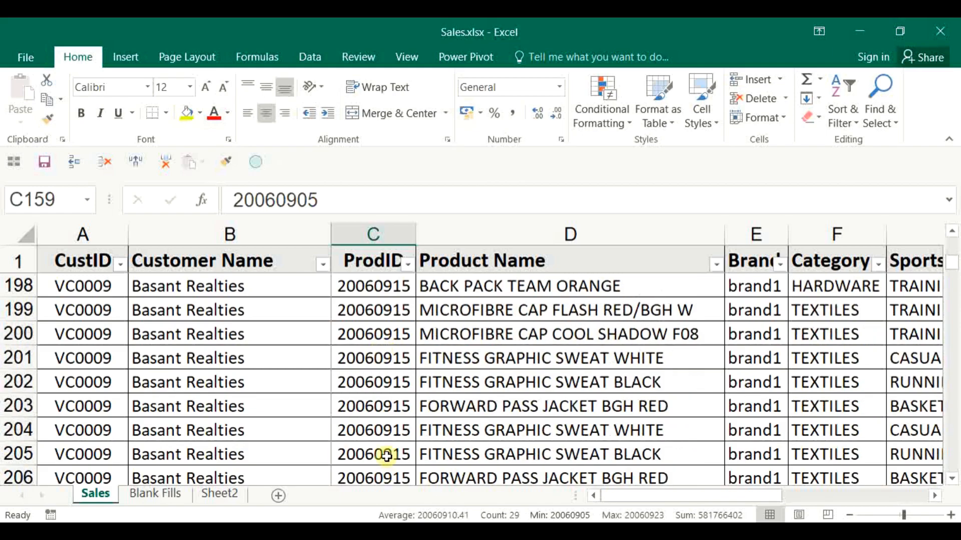
pyautogui.click(391, 438)
pyautogui.scroll(-3, 390, 442)
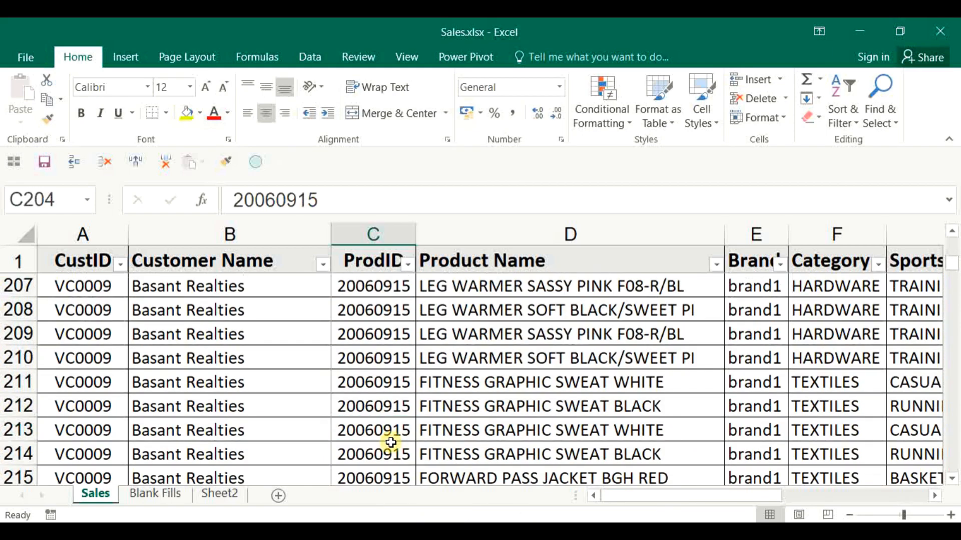
pyautogui.press('Down')
pyautogui.press('Down')
pyautogui.press('Down')
pyautogui.press('Down')
pyautogui.press('Down')
pyautogui.press('Down')
pyautogui.press('Down')
pyautogui.press('Down')
pyautogui.press('Down')
pyautogui.press('Down')
pyautogui.press('Down')
pyautogui.press('Down')
pyautogui.press('Down')
pyautogui.press('Down')
pyautogui.press('Down')
pyautogui.press('Down')
pyautogui.press('Down')
pyautogui.press('Down')
pyautogui.press('Down')
pyautogui.press('Down')
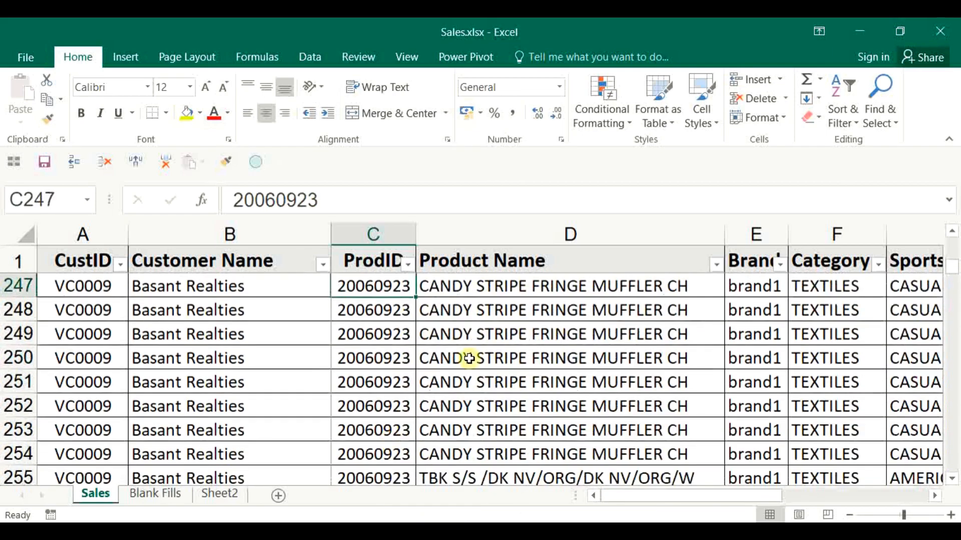
pyautogui.keyDown('shift'); pyautogui.click(394, 445); pyautogui.keyUp('shift')
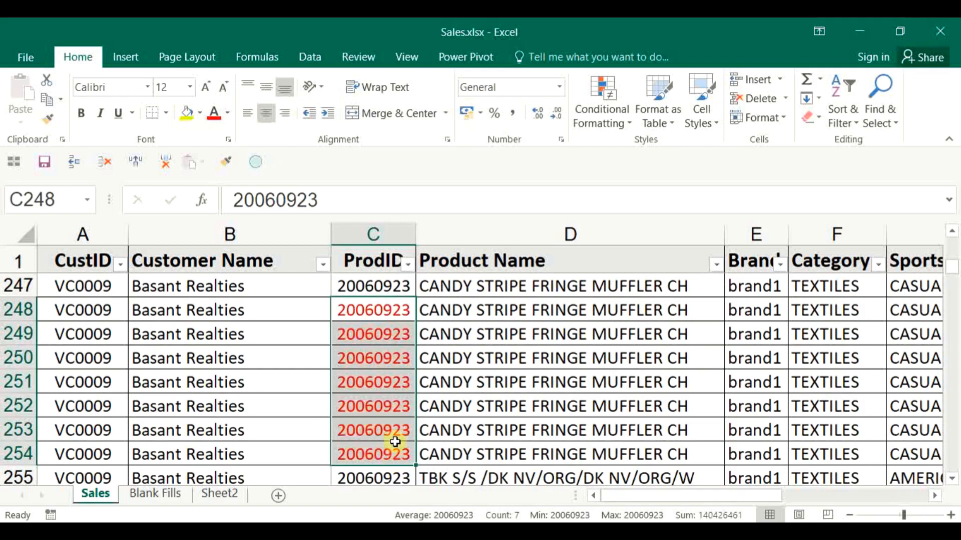
# Filter the ProdID column of the Sales sheet by red font color
pyautogui.hotkey('ctrl', 'Up')
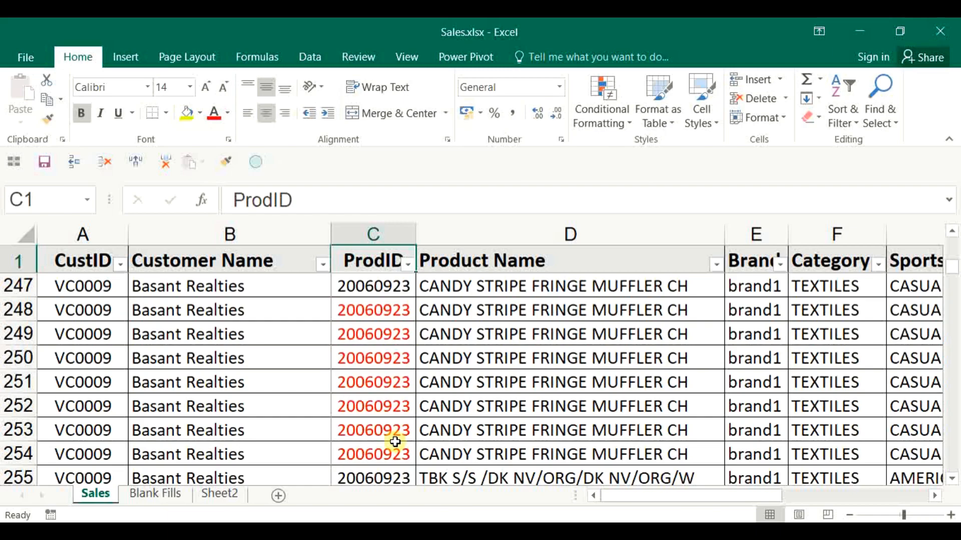
pyautogui.hotkey('ctrl', 'Up')
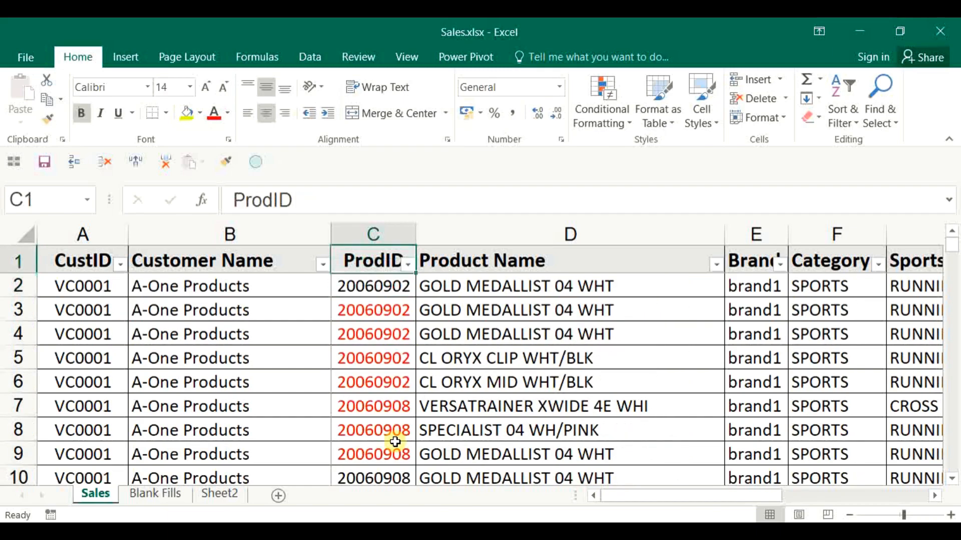
pyautogui.press('Down')
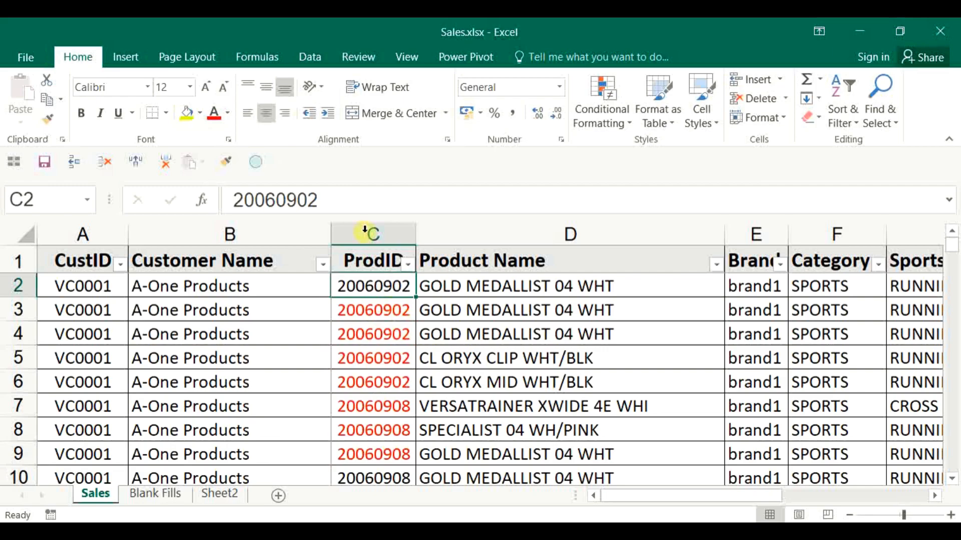
pyautogui.click(409, 266)
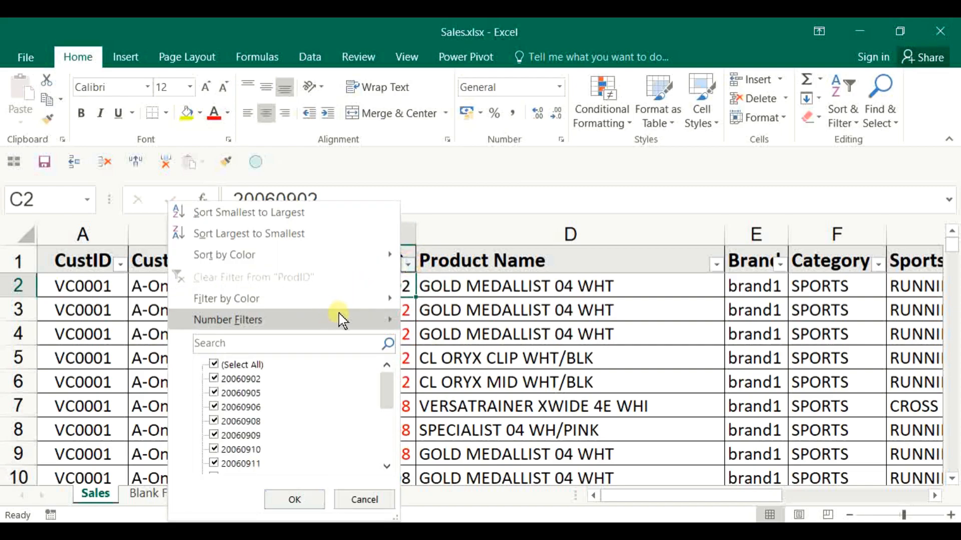
pyautogui.moveTo(339, 318)
pyautogui.moveTo(361, 299)
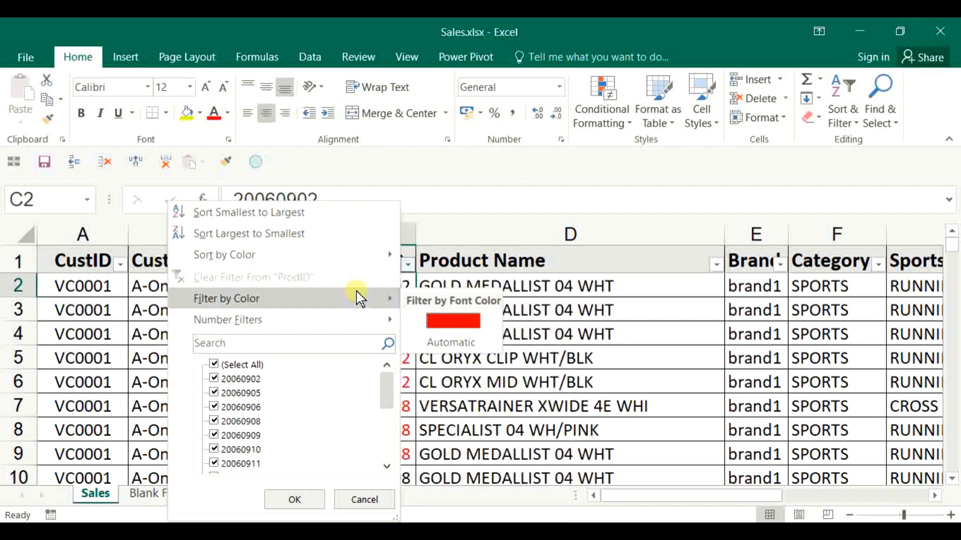
pyautogui.click(452, 321)
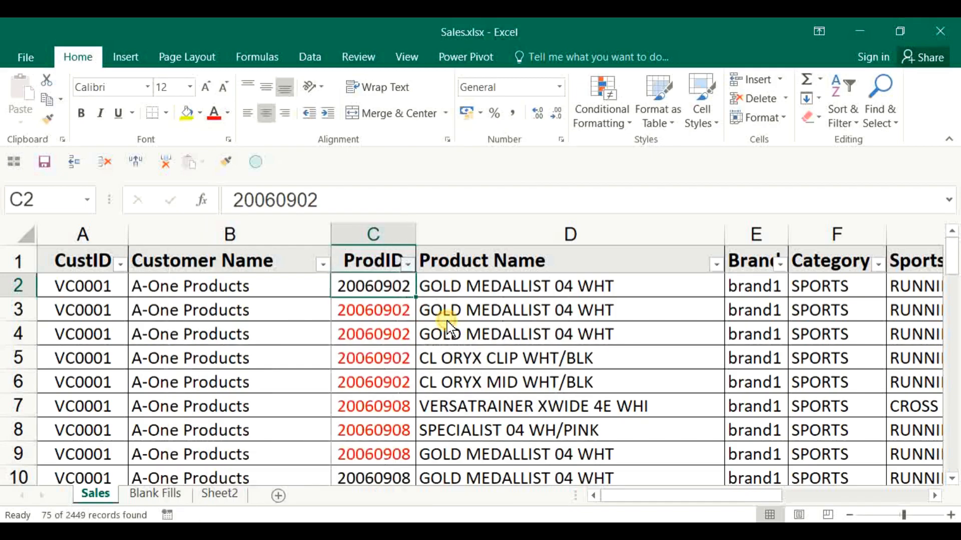
# Examine the filtered records from row 3 to the last one, including the red values throughout the ProdID column
pyautogui.click(370, 264)
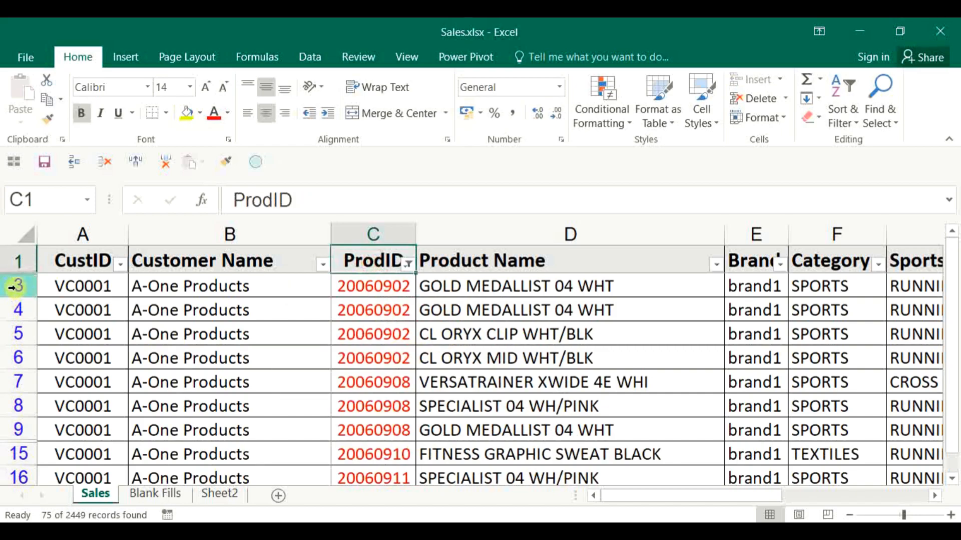
pyautogui.click(18, 286)
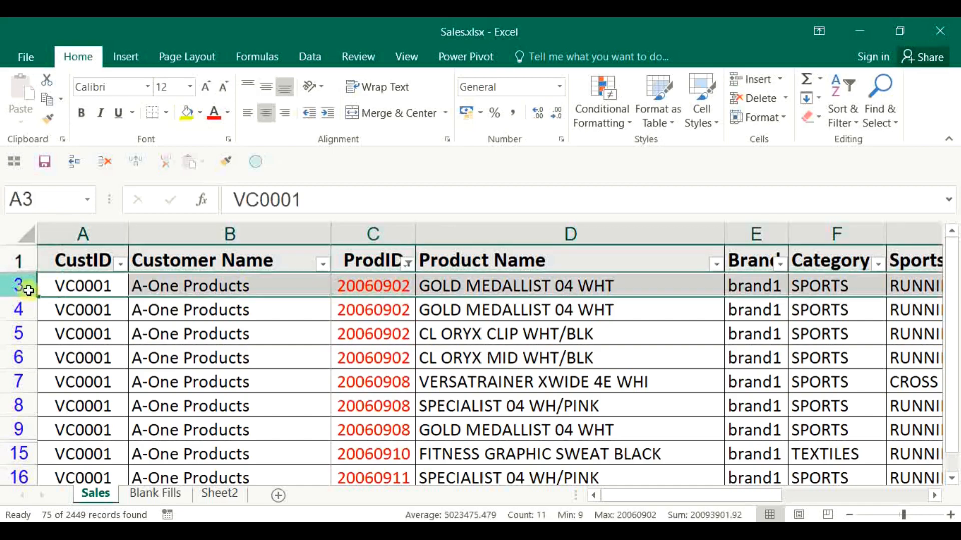
pyautogui.hotkey('ctrl', 'shift', 'Down')
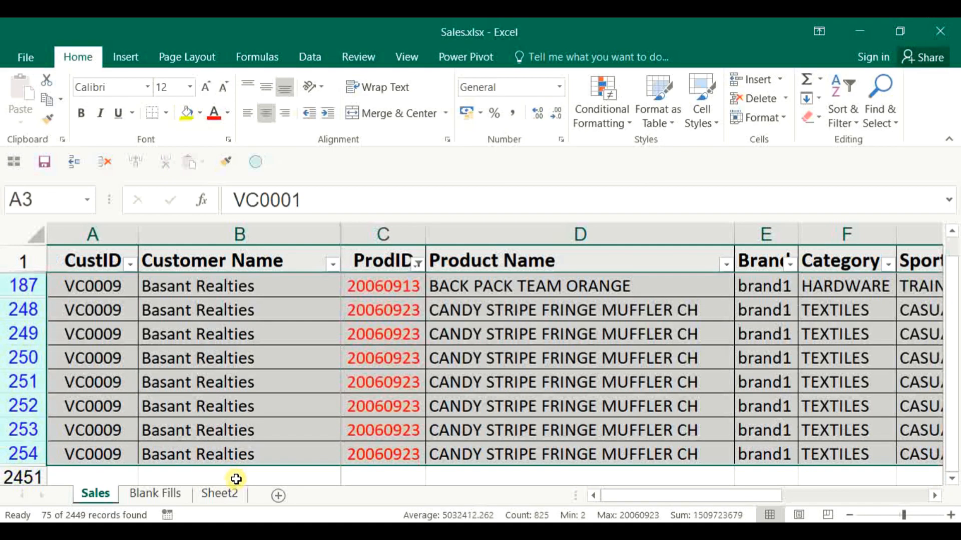
pyautogui.scroll(-2, 279, 460)
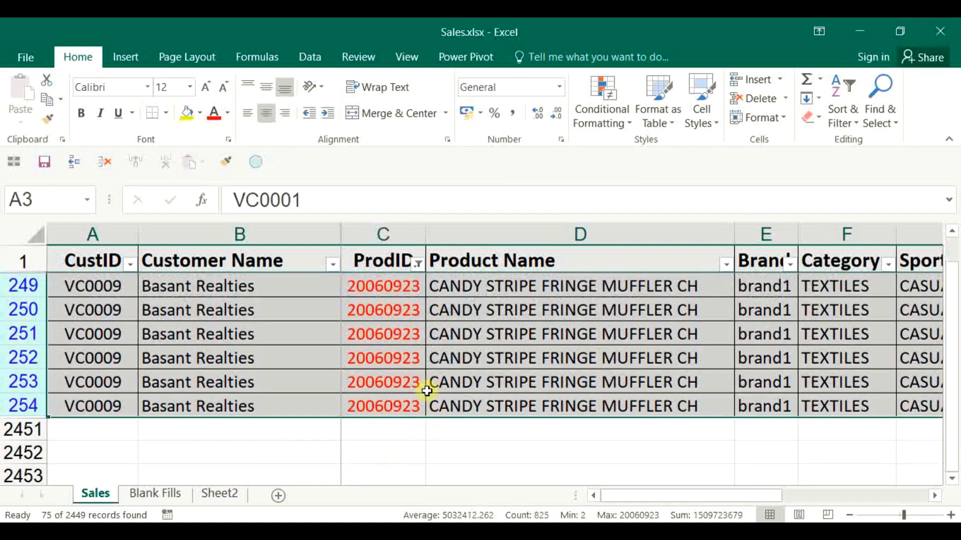
pyautogui.click(383, 236)
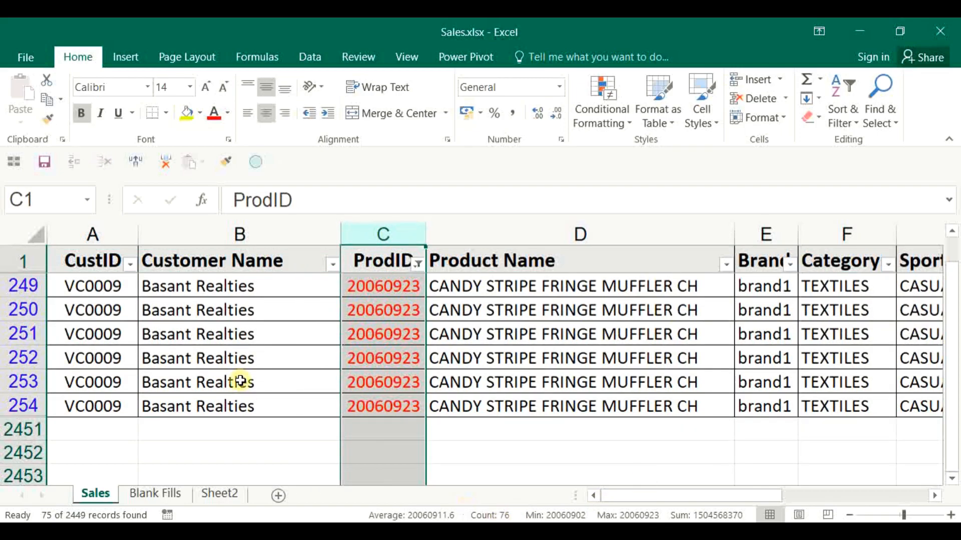
# Select the whole filtered table from the CustID header in A1 to the last Sales Value record
pyautogui.click(230, 359)
pyautogui.hotkey('ctrl', 'Home')
pyautogui.press('Up')
pyautogui.press('Left')
pyautogui.press('Left')
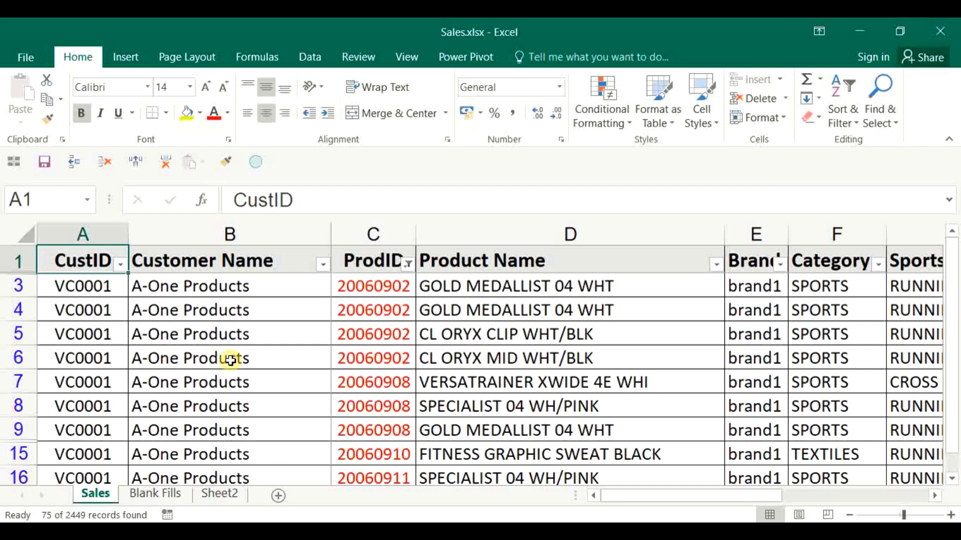
pyautogui.hotkey('ctrl', 'shift', 'Right')
pyautogui.hotkey('ctrl', 'shift', 'Down')
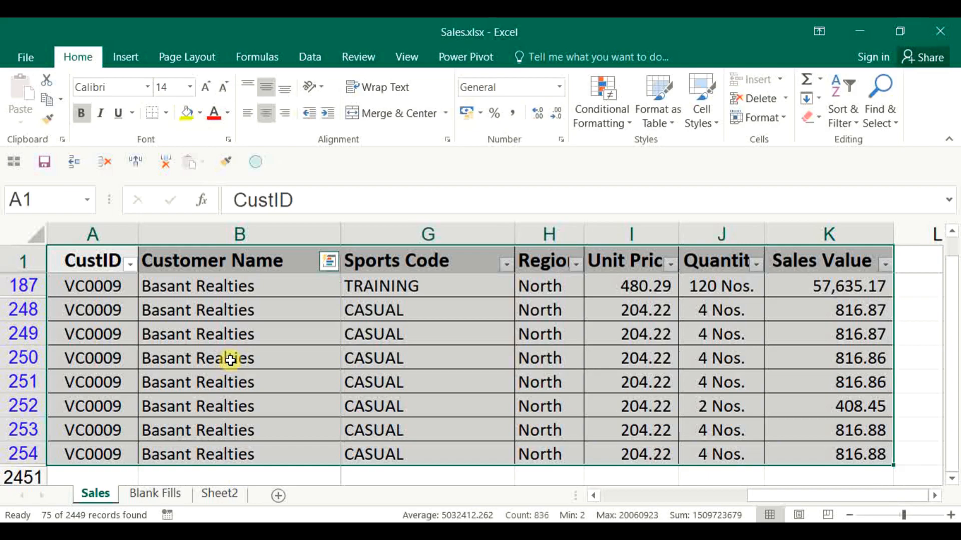
pyautogui.hotkey('shift', 'Tab')
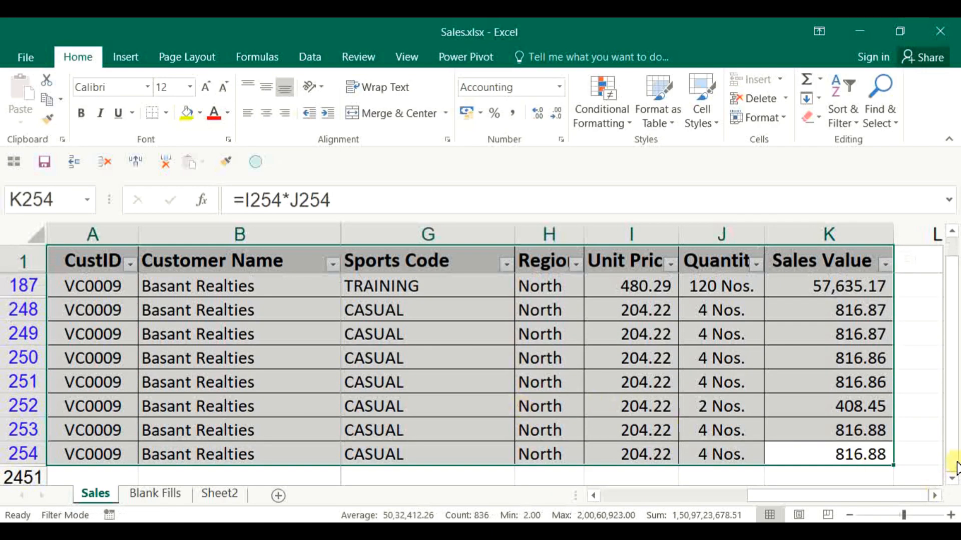
pyautogui.press('Tab')
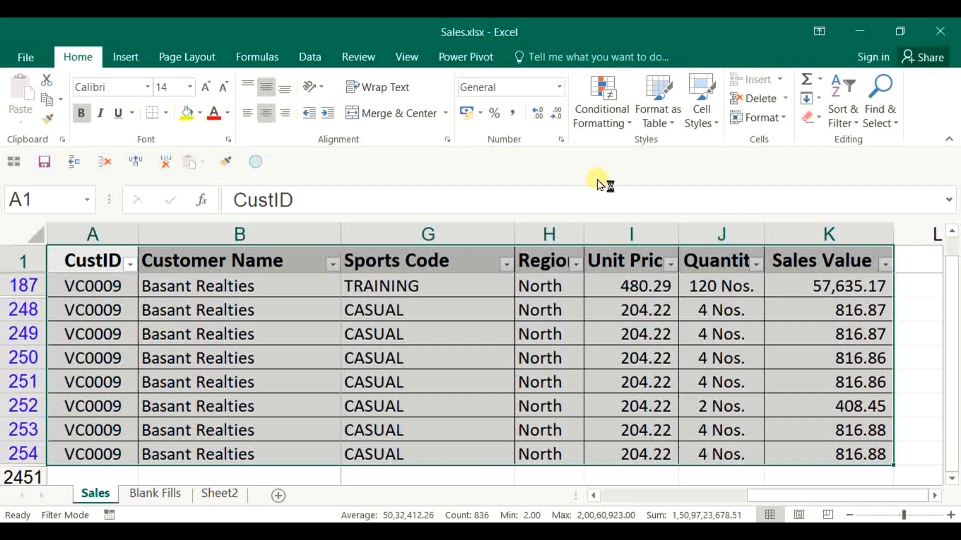
# Copy only the visible cells of the selected table and paste them into cell A1 of a new worksheet
pyautogui.click(11, 161)
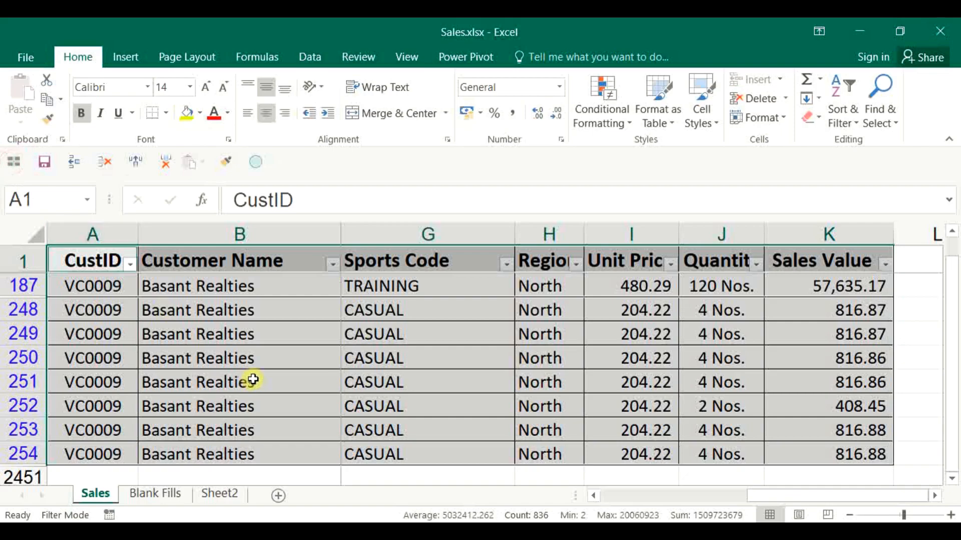
pyautogui.hotkey('ctrl', 'c')
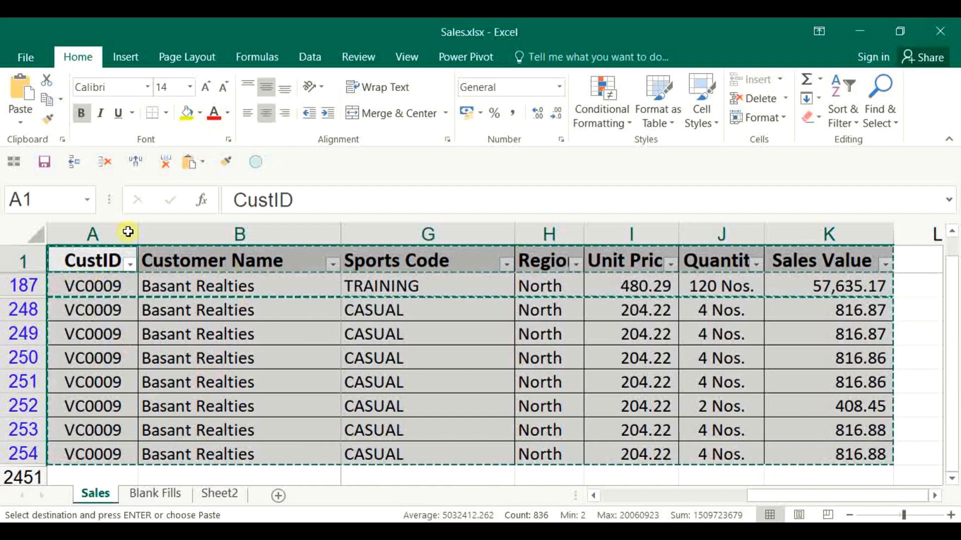
pyautogui.click(274, 495)
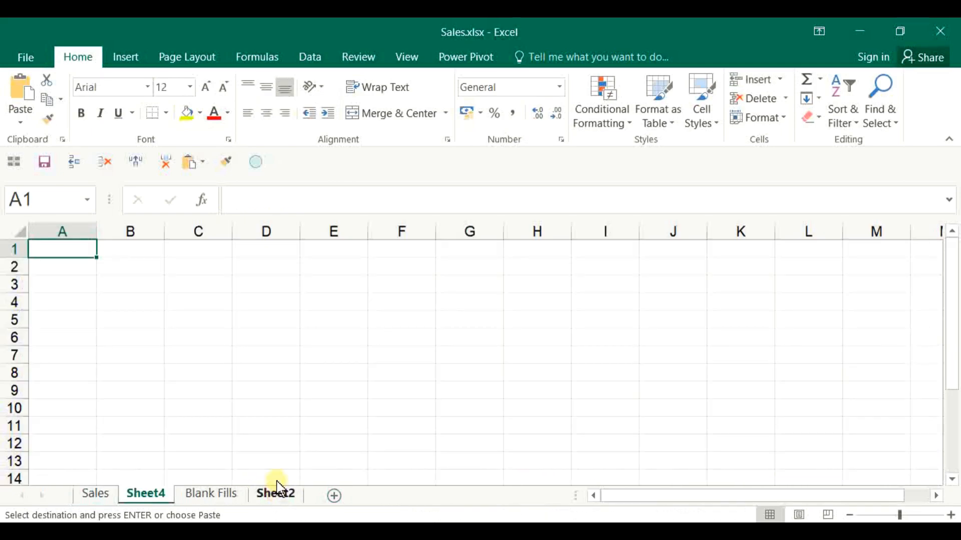
pyautogui.click(25, 93)
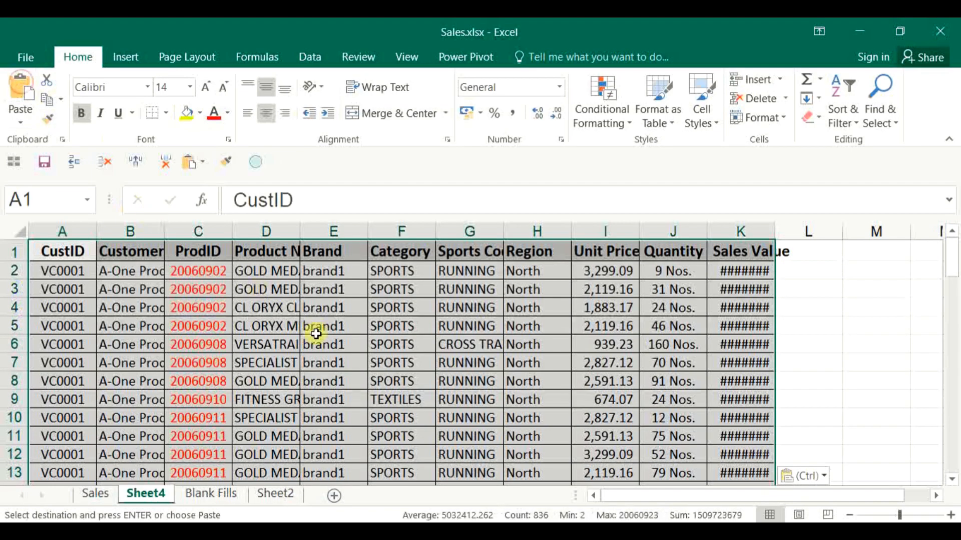
pyautogui.scroll(-2, 315, 334)
pyautogui.scroll(-1, 315, 333)
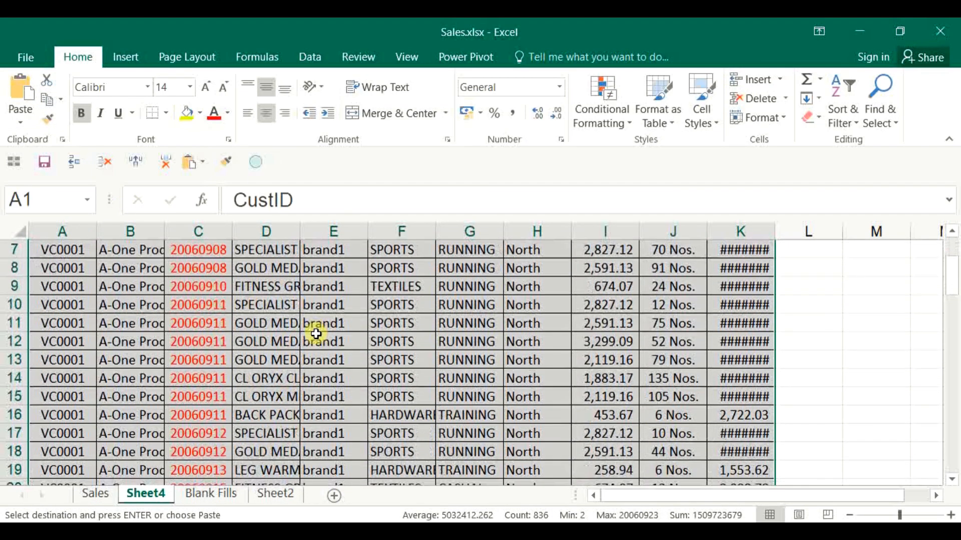
pyautogui.scroll(-2, 313, 338)
pyautogui.scroll(-2, 366, 387)
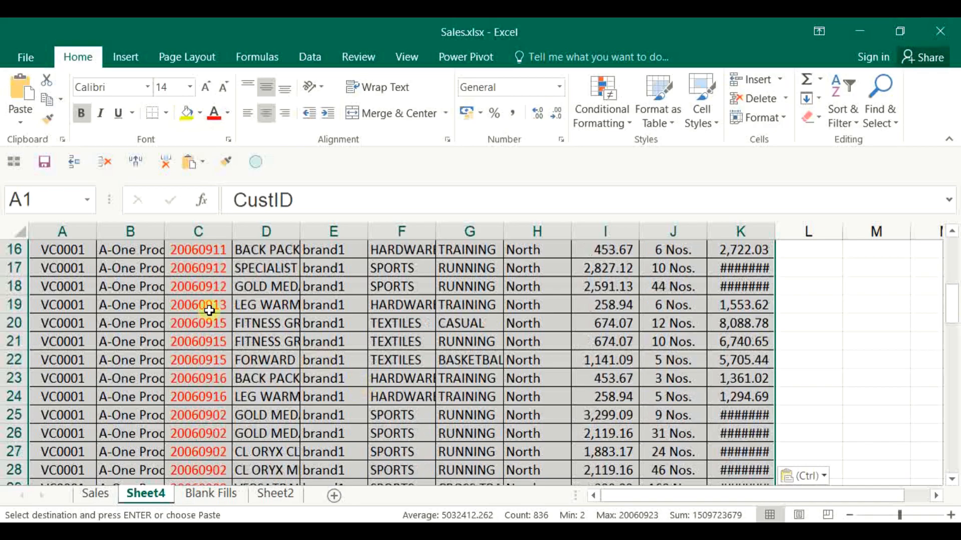
# AutoFit the widths of all columns in the pasted table and select its ProdID column
pyautogui.click(18, 234)
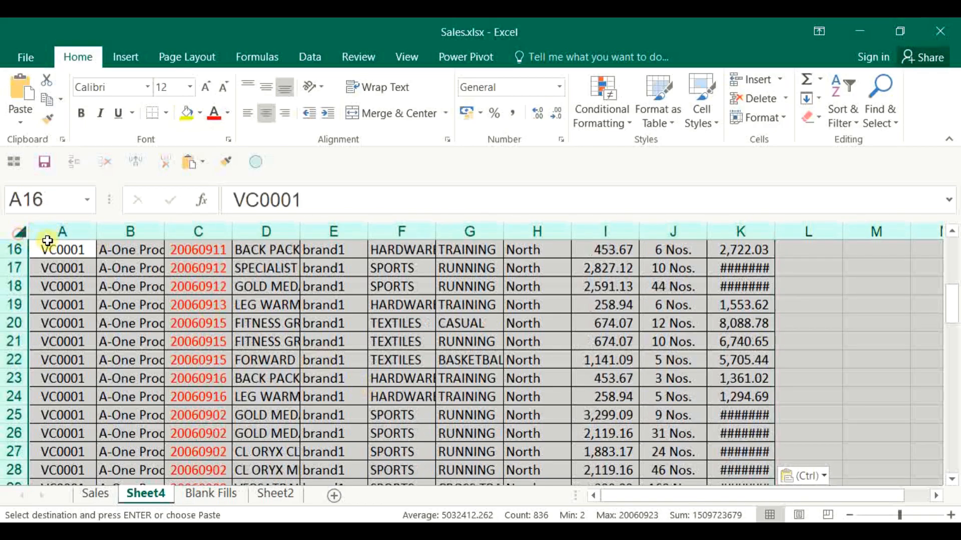
pyautogui.doubleClick(96, 231)
pyautogui.scroll(-2, 351, 320)
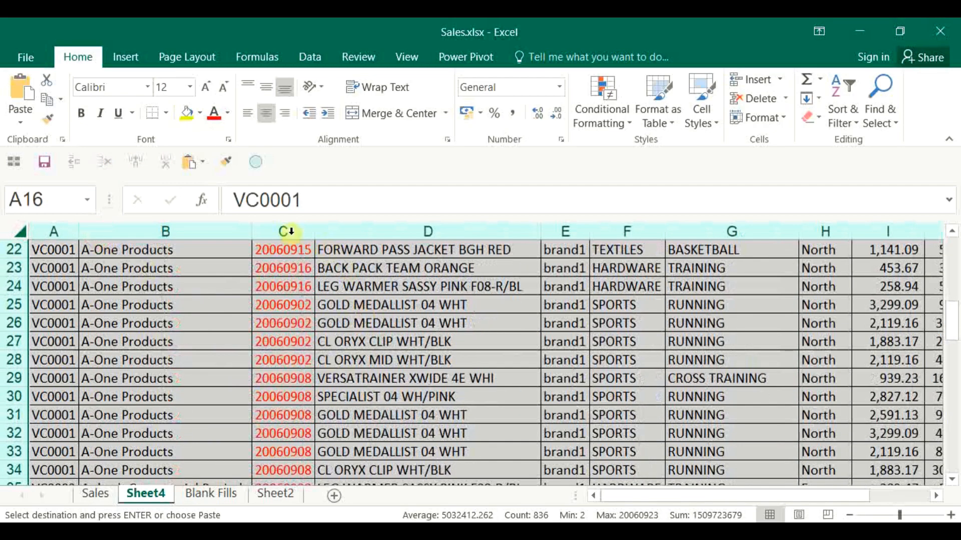
pyautogui.click(283, 231)
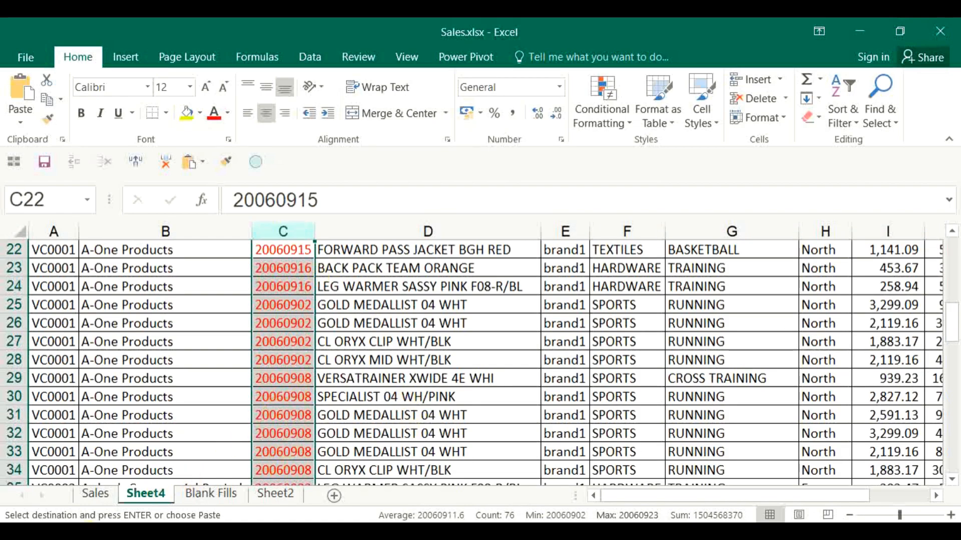
# Return to the Sales sheet, cancel the pending copy and select the Customer Name column
pyautogui.click(94, 494)
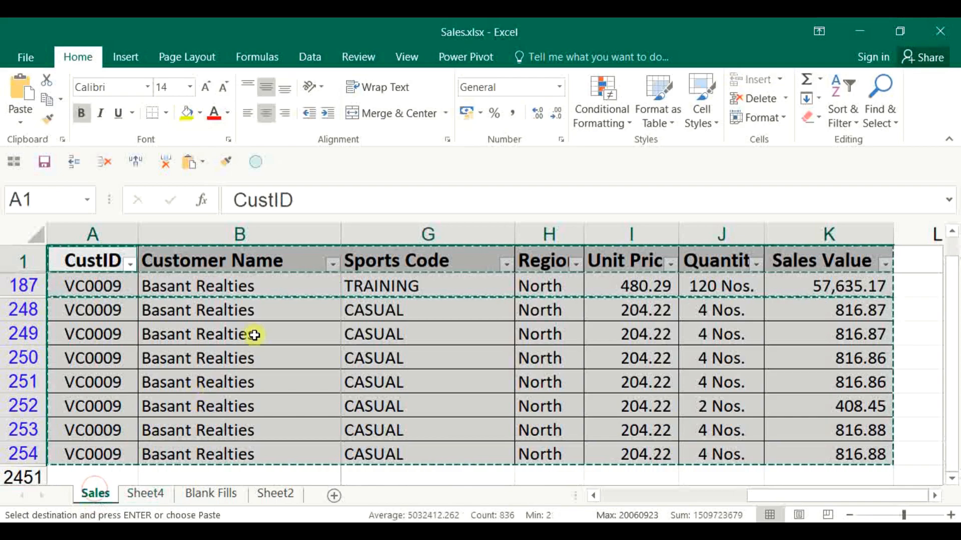
pyautogui.press('Escape')
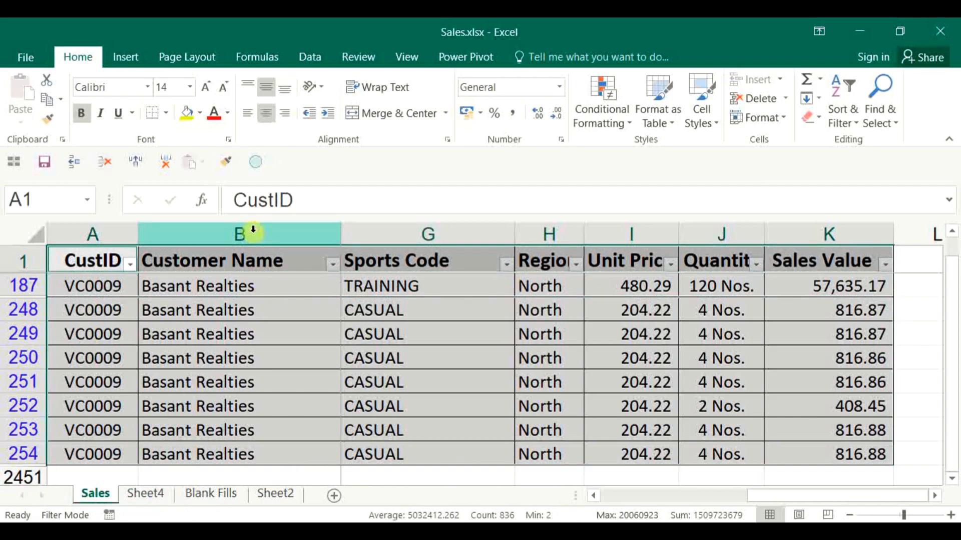
pyautogui.click(253, 230)
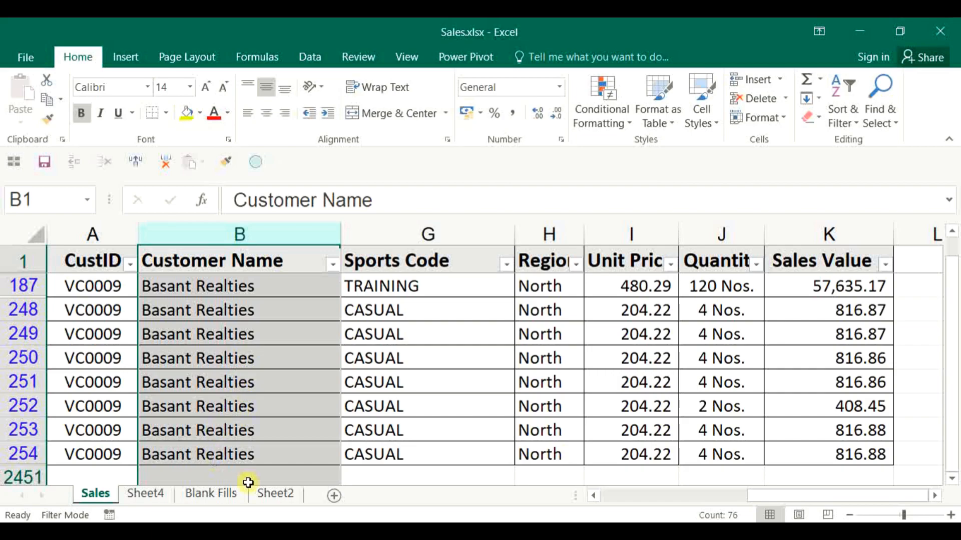
# Open Sheet4 and examine its ProdID column from the sheet's last row back to the header
pyautogui.click(274, 496)
pyautogui.click(162, 495)
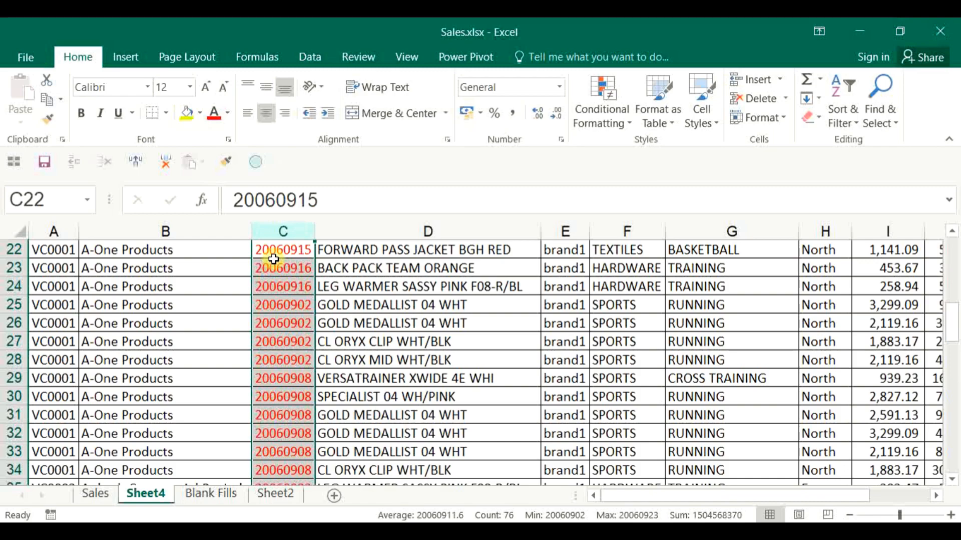
pyautogui.hotkey('ctrl', '.')
pyautogui.hotkey('ctrl', '.')
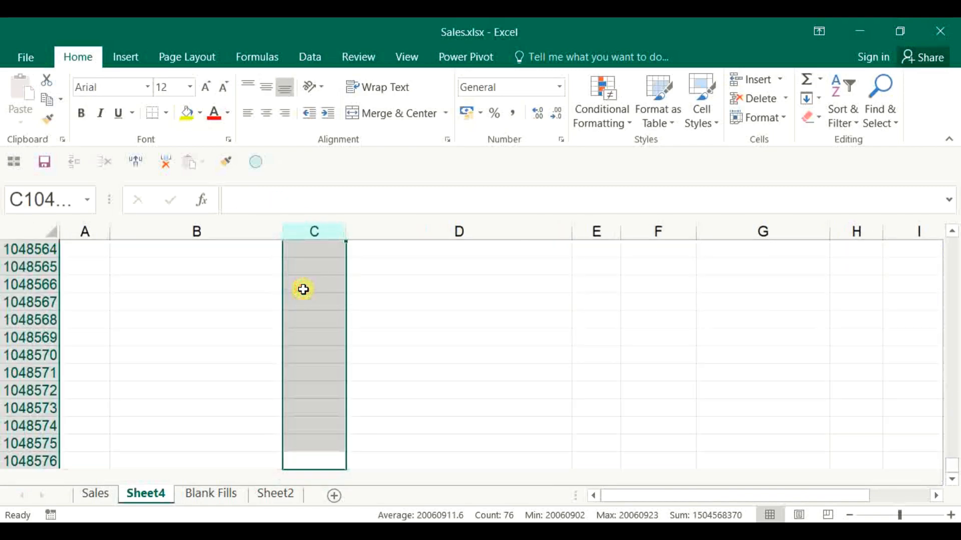
pyautogui.hotkey('ctrl', '.')
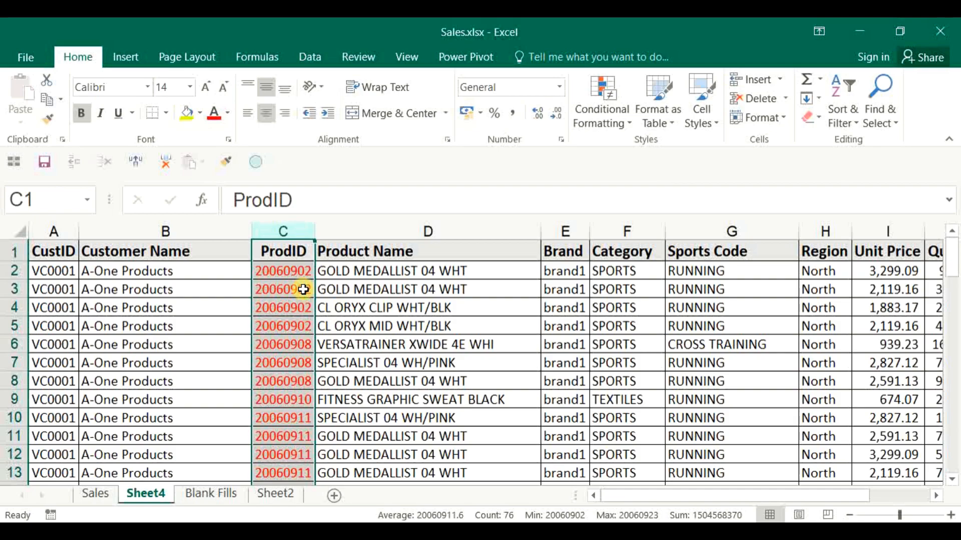
# Hide rows 10 to 15 of the table on the Sales sheet
pyautogui.hotkey('ctrl', 'pageup')
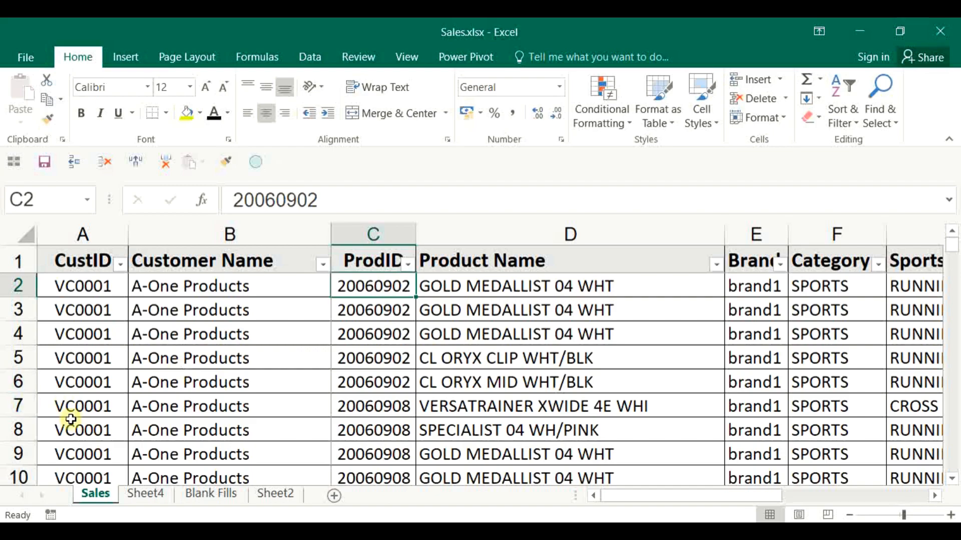
pyautogui.scroll(-1, 73, 429)
pyautogui.scroll(-1, 72, 429)
pyautogui.moveTo(18, 356); pyautogui.dragTo(24, 480)
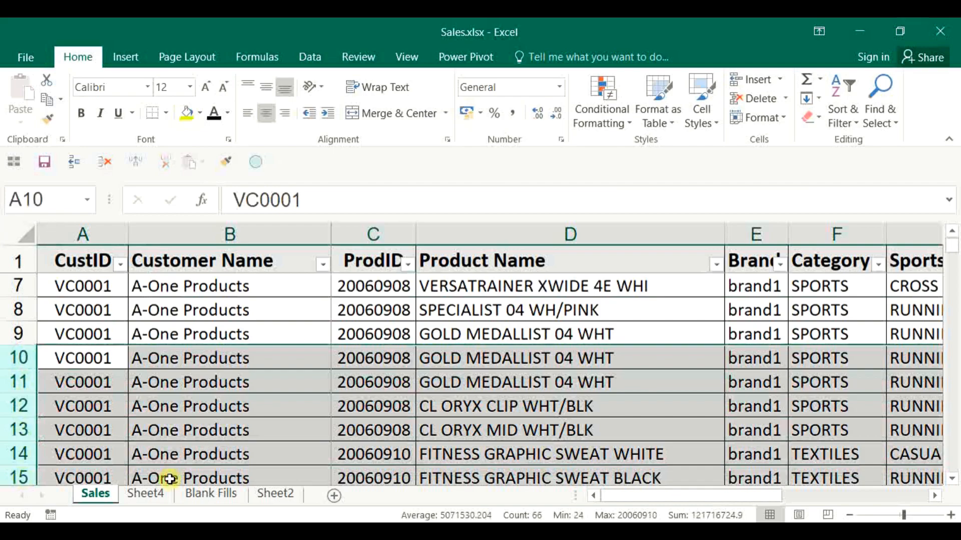
pyautogui.rightClick(193, 423)
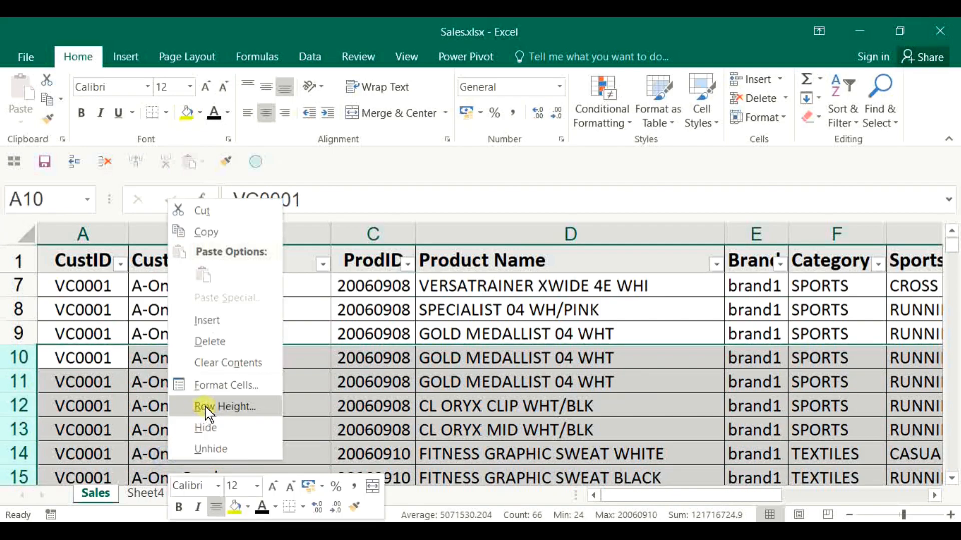
pyautogui.click(216, 426)
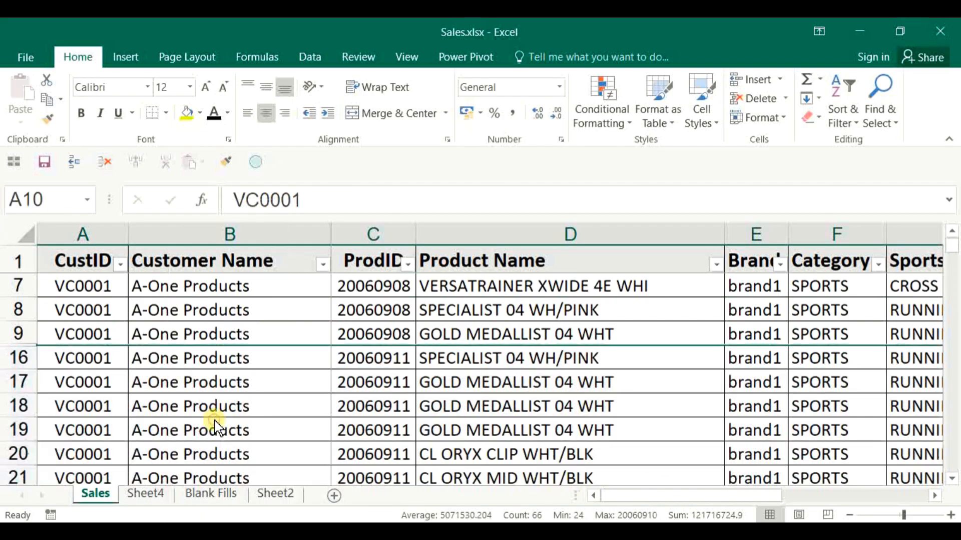
pyautogui.scroll(-2, 186, 418)
pyautogui.scroll(-6, 180, 418)
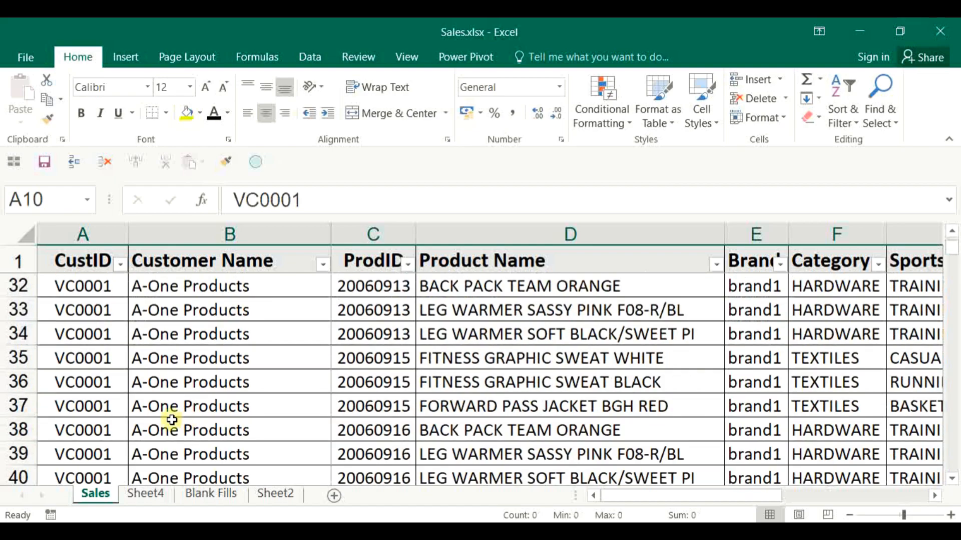
# Hide two blocks of rows on the Sales sheet, one starting at row 50 and one starting at row 100
pyautogui.scroll(-2, 43, 361)
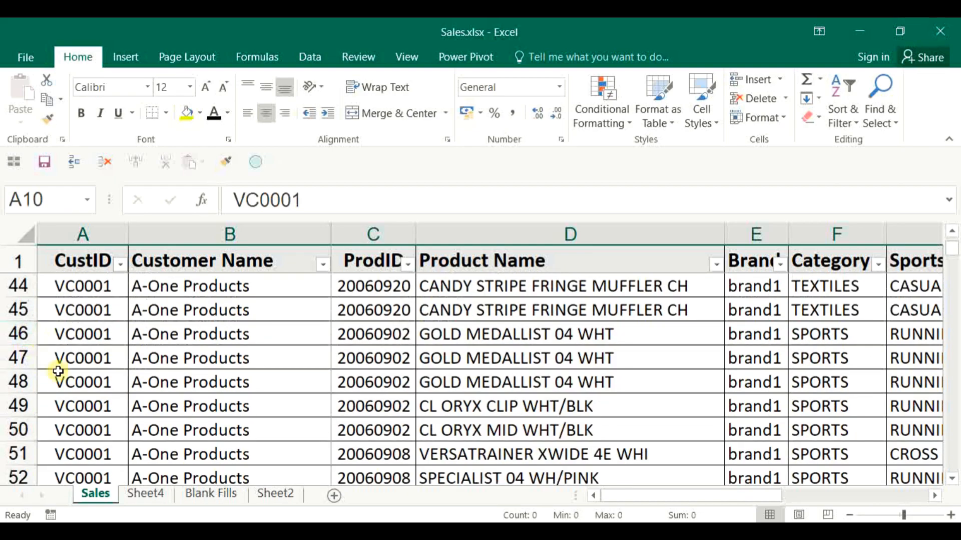
pyautogui.moveTo(34, 425); pyautogui.dragTo(50, 383)
pyautogui.scroll(-8, 122, 454)
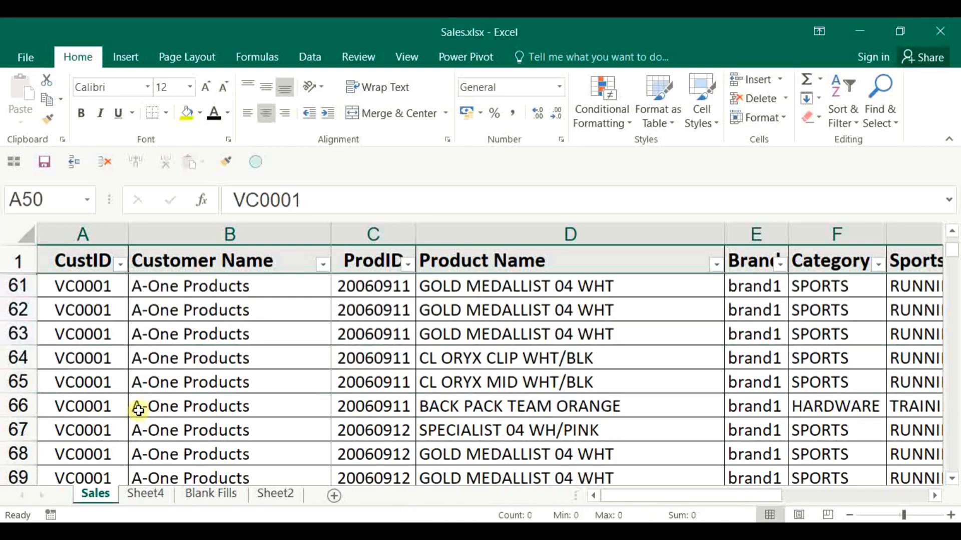
pyautogui.scroll(-5, 19, 430)
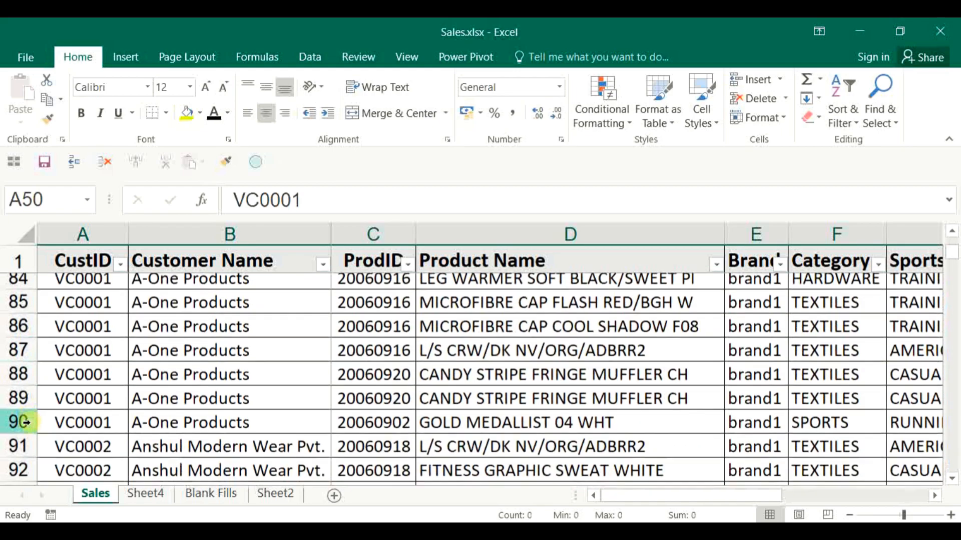
pyautogui.moveTo(19, 406); pyautogui.dragTo(34, 473)
pyautogui.hotkey('ctrl', '9')
# Hide two more blocks of rows on the Sales sheet, one starting at row 150 and one starting at row 200
pyautogui.scroll(-1, 85, 418)
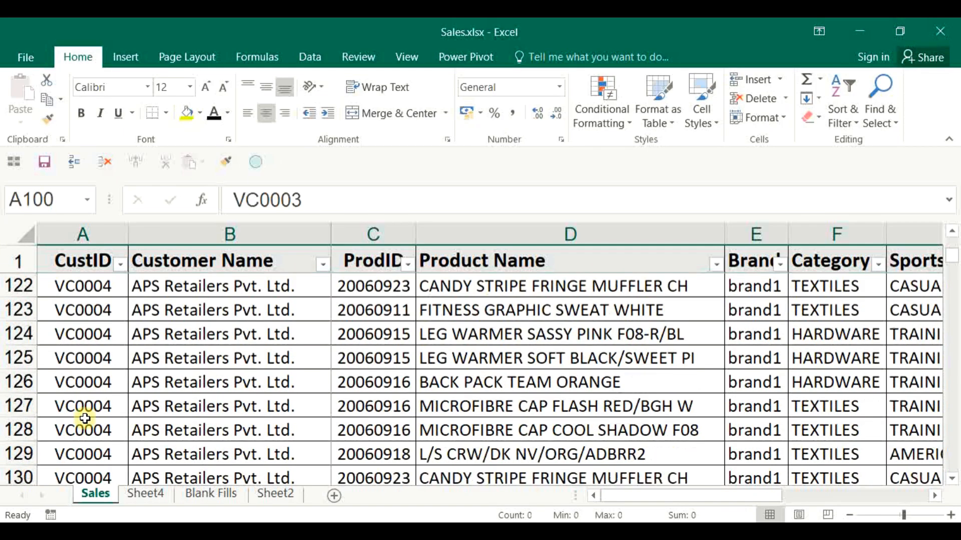
pyautogui.scroll(2, 85, 418)
pyautogui.scroll(-7, 84, 418)
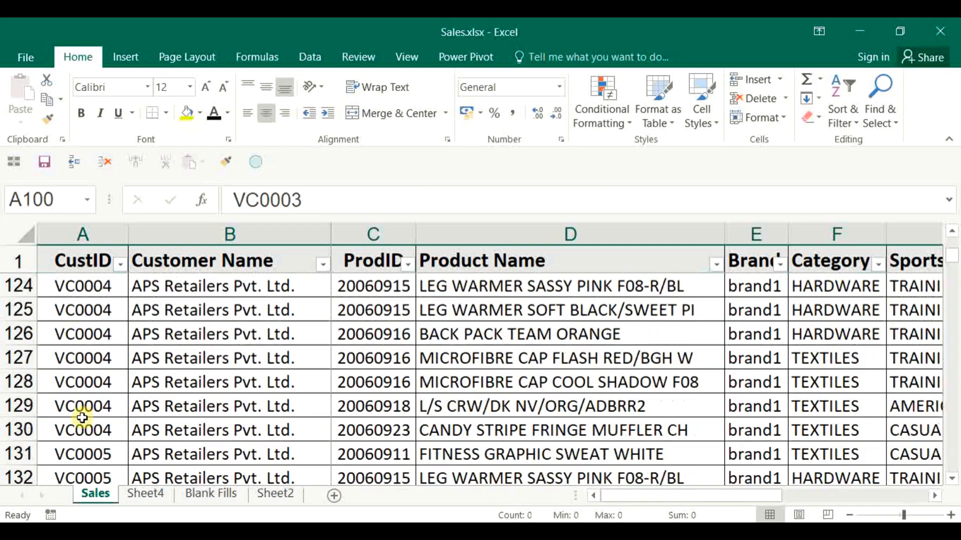
pyautogui.scroll(-3, 80, 418)
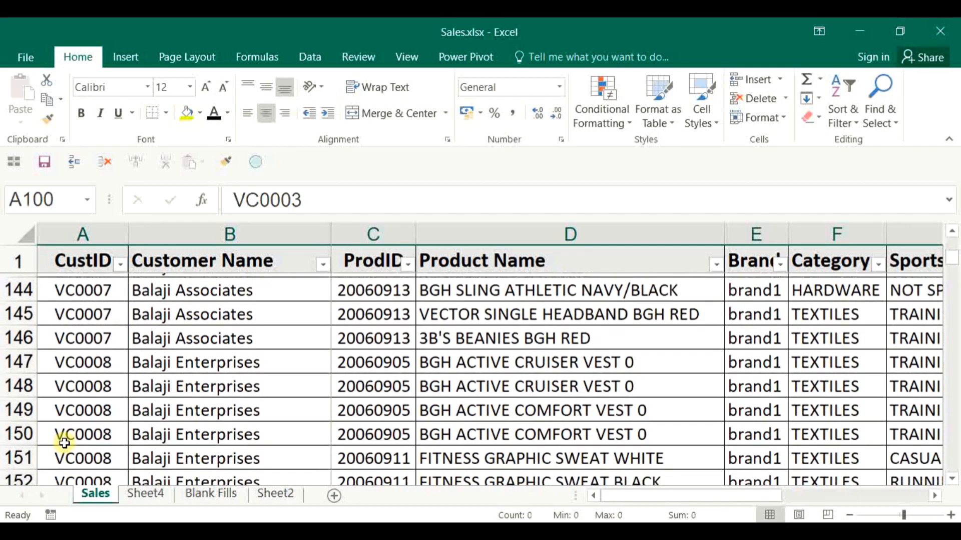
pyautogui.click(25, 387)
pyautogui.moveTo(25, 390); pyautogui.dragTo(48, 377)
pyautogui.scroll(-7, 63, 406)
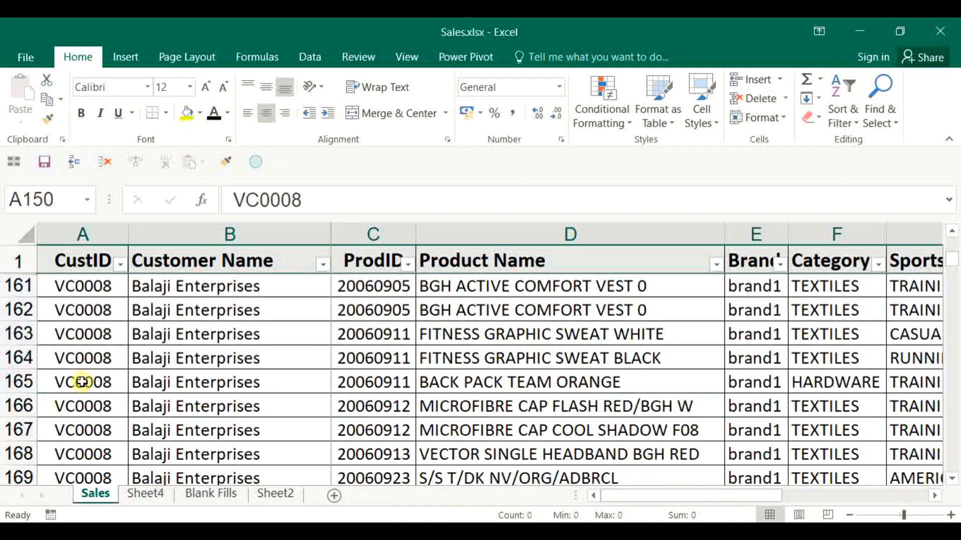
pyautogui.scroll(-3, 55, 426)
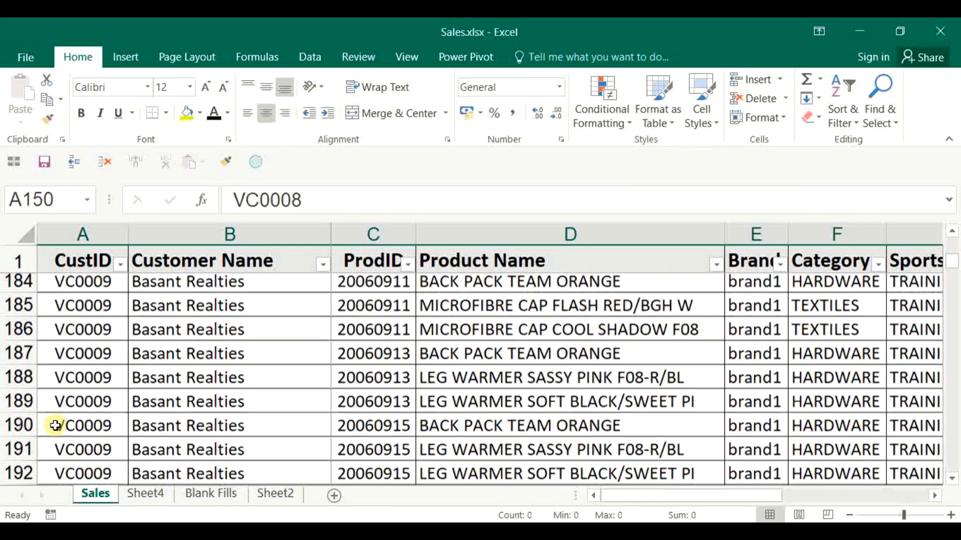
pyautogui.click(19, 405)
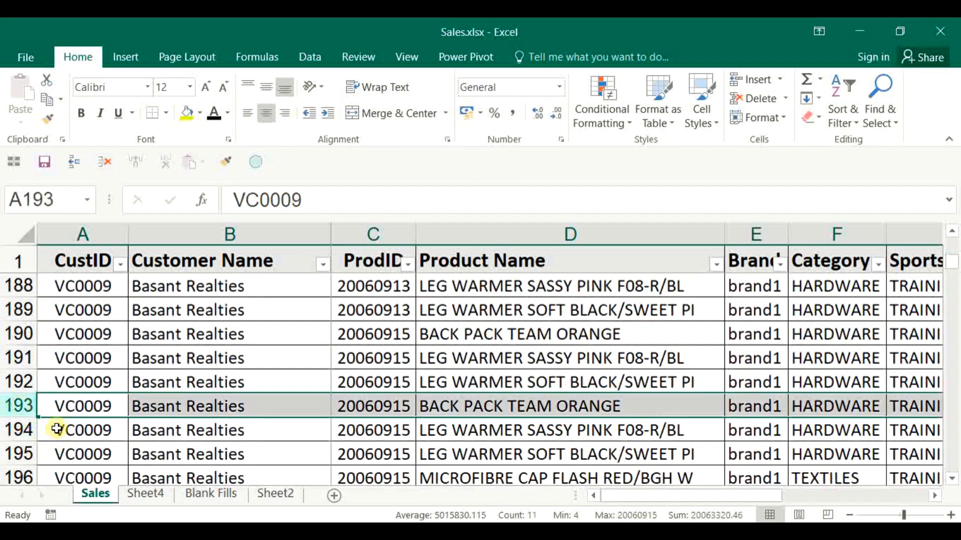
pyautogui.scroll(-3, 50, 440)
pyautogui.moveTo(23, 381); pyautogui.dragTo(50, 343)
# Hide rows 300 to 320 on the Sales sheet and select a CustID cell just below them
pyautogui.scroll(-1, 54, 357)
pyautogui.scroll(-6, 58, 427)
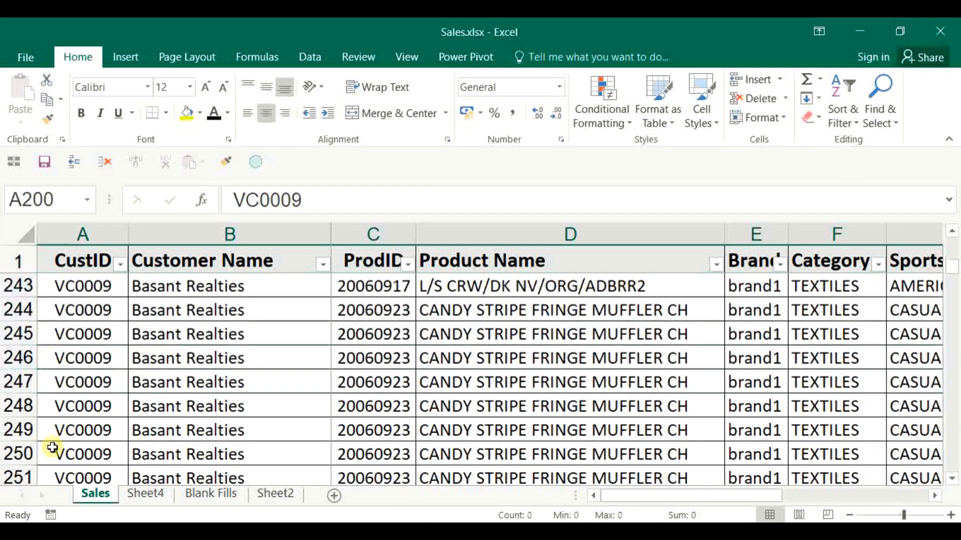
pyautogui.scroll(-5, 30, 420)
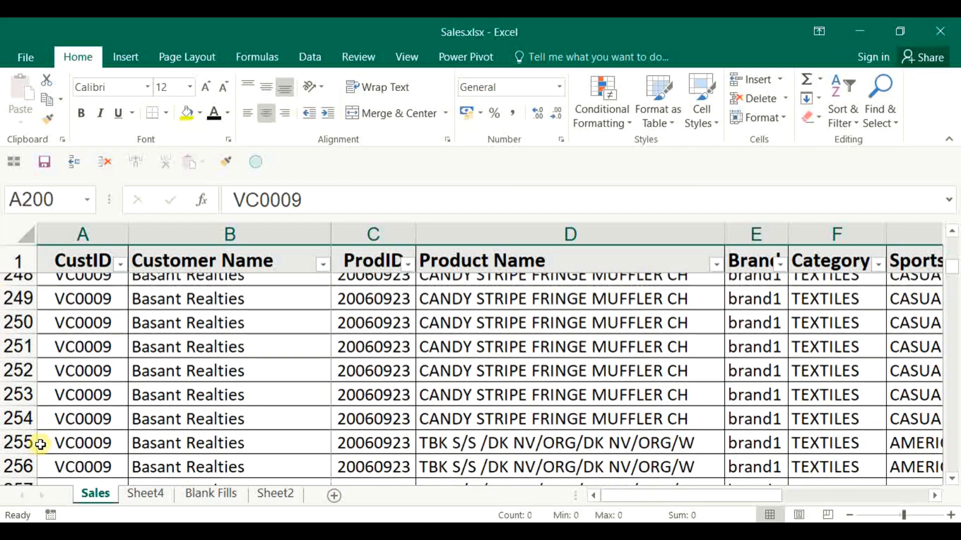
pyautogui.scroll(-8, 53, 428)
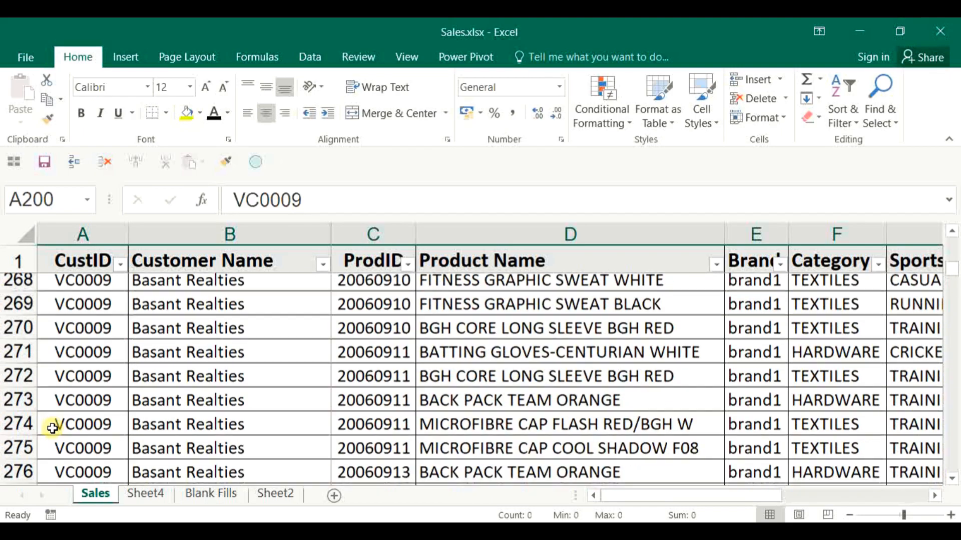
pyautogui.scroll(-5, 53, 429)
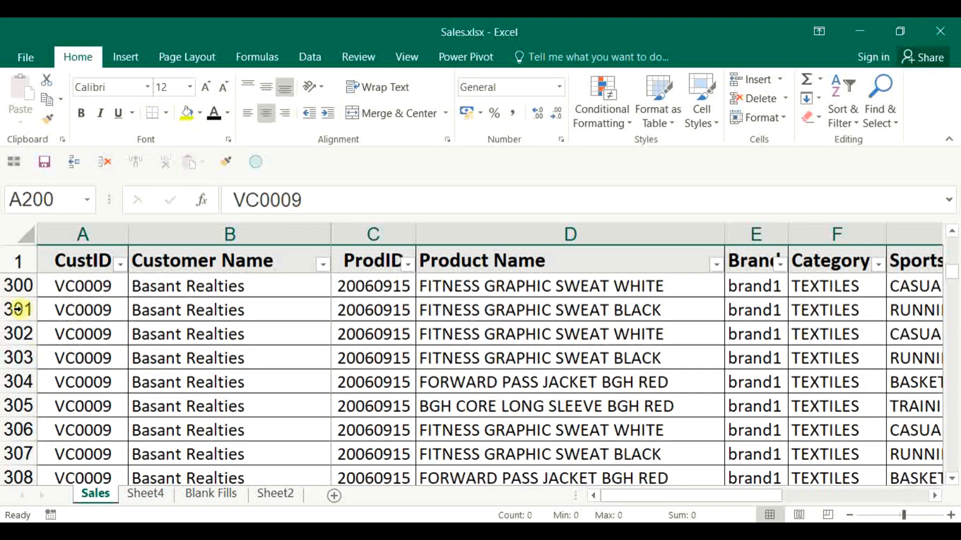
pyautogui.moveTo(19, 285); pyautogui.dragTo(51, 403)
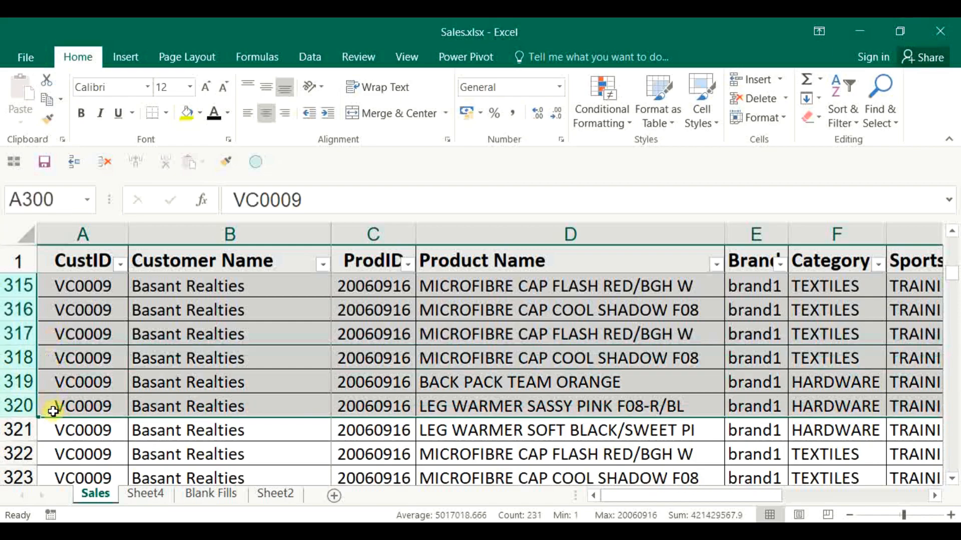
pyautogui.scroll(-2, 52, 403)
pyautogui.click(109, 371)
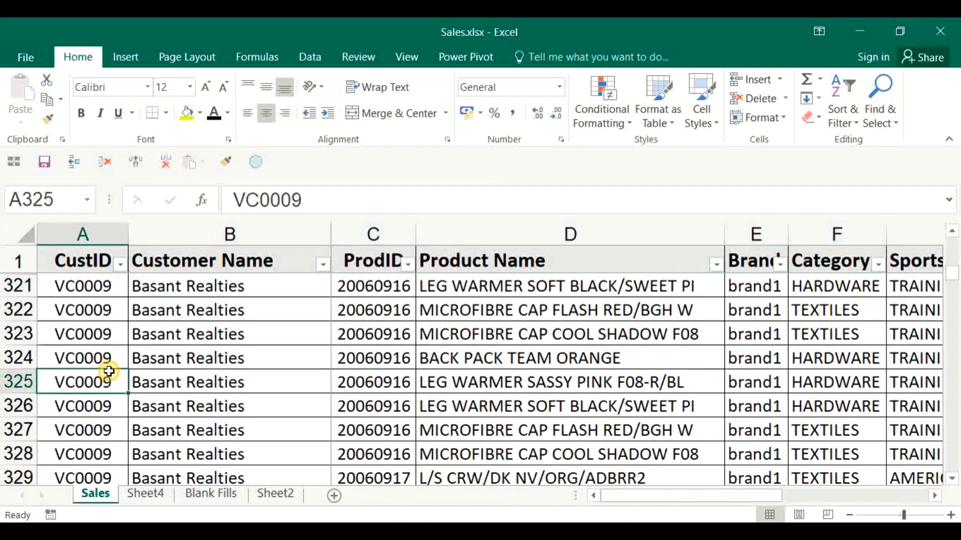
# Select the entire Sales table from the CustID header in A1 to its last row and column
pyautogui.hotkey('ctrl', 'Home')
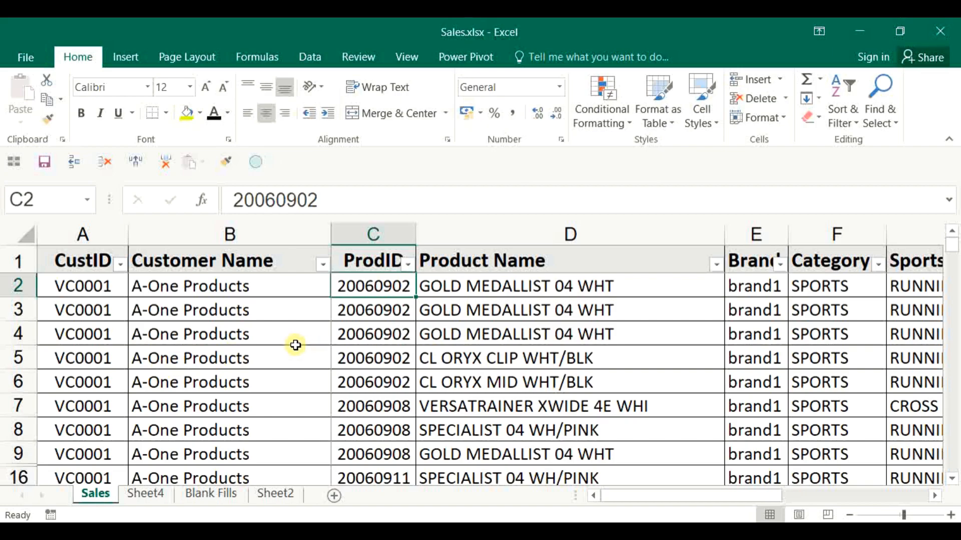
pyautogui.press('Up')
pyautogui.press('Left')
pyautogui.press('Left')
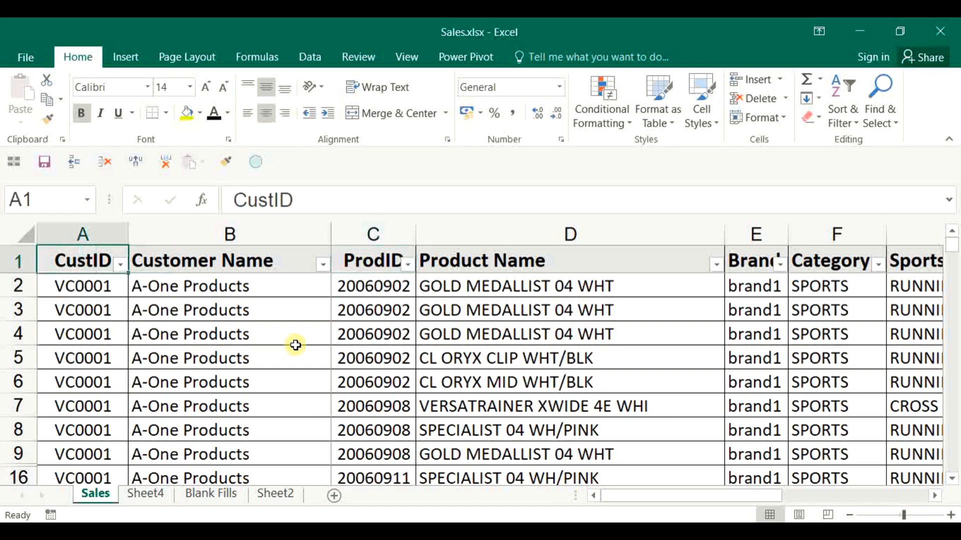
pyautogui.hotkey('ctrl', 'shift', 'Right')
pyautogui.hotkey('ctrl', 'shift', 'Down')
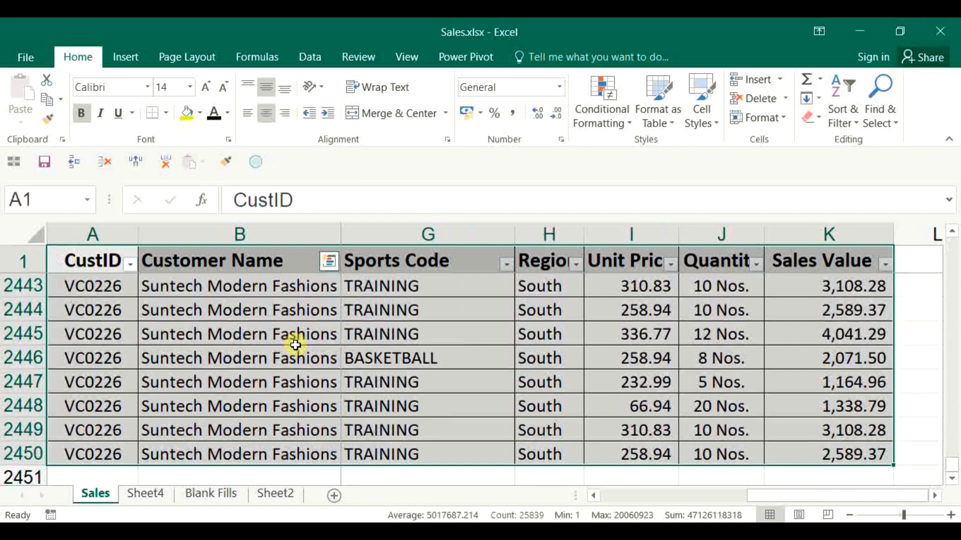
pyautogui.hotkey('ctrl', '.')
pyautogui.hotkey('ctrl', '.')
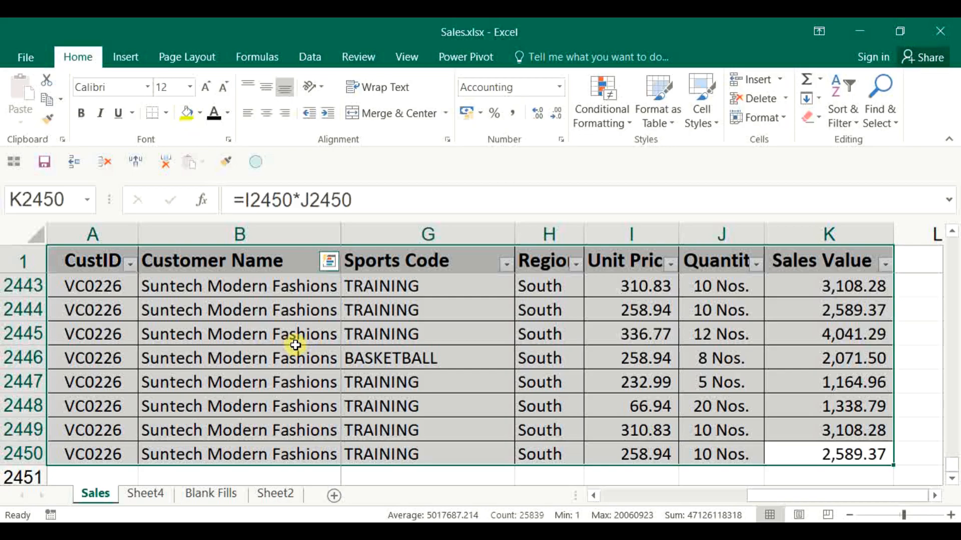
pyautogui.moveTo(793, 494); pyautogui.dragTo(606, 516)
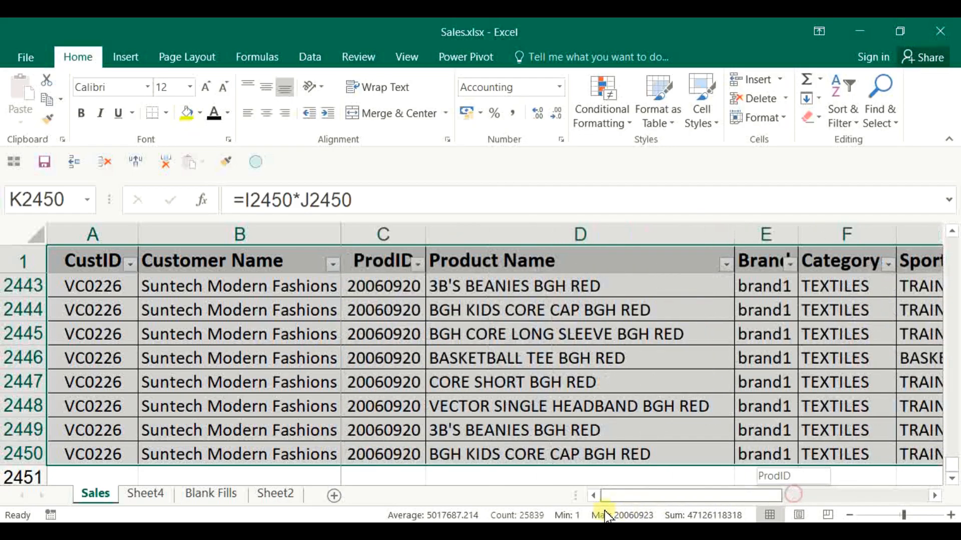
# Limit the table selection to visible cells only, color their font red and return to the table's start
pyautogui.click(15, 163)
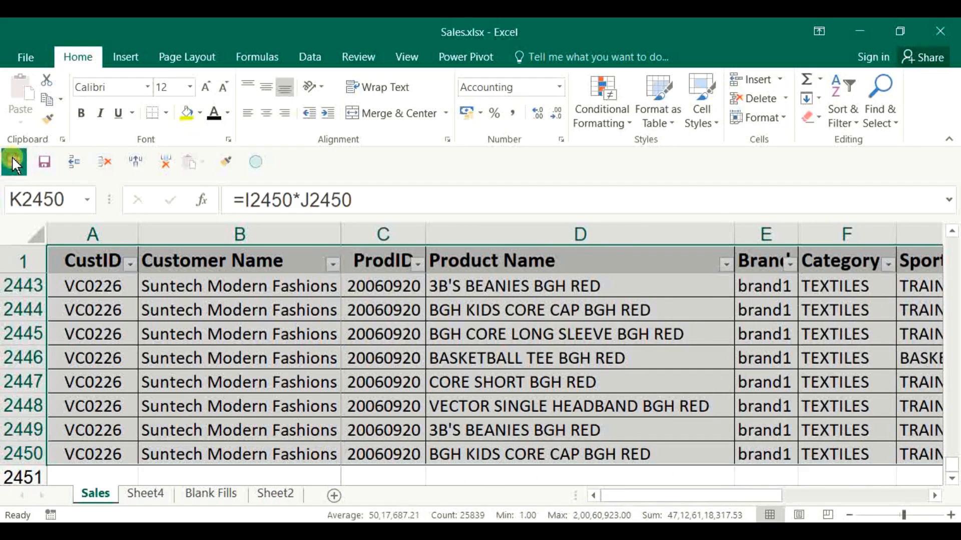
pyautogui.click(231, 114)
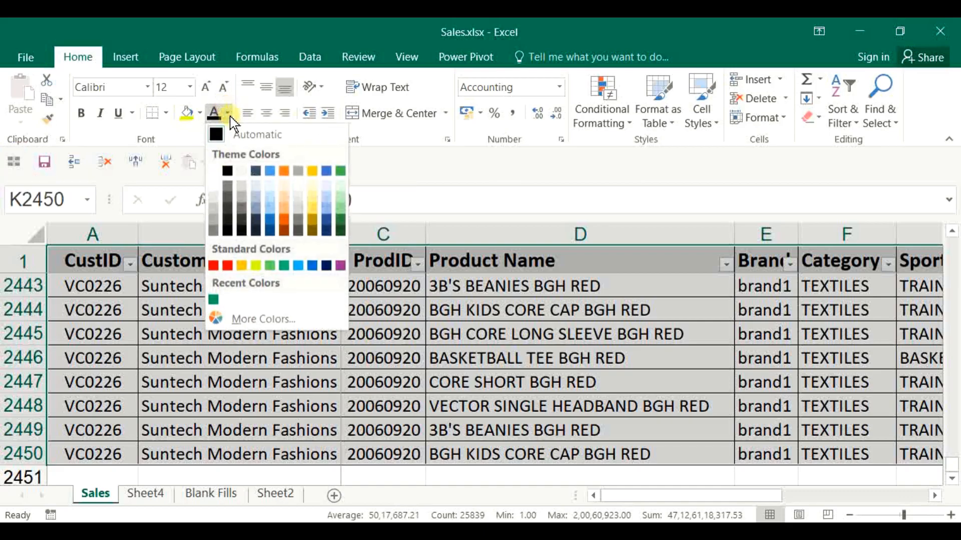
pyautogui.click(214, 266)
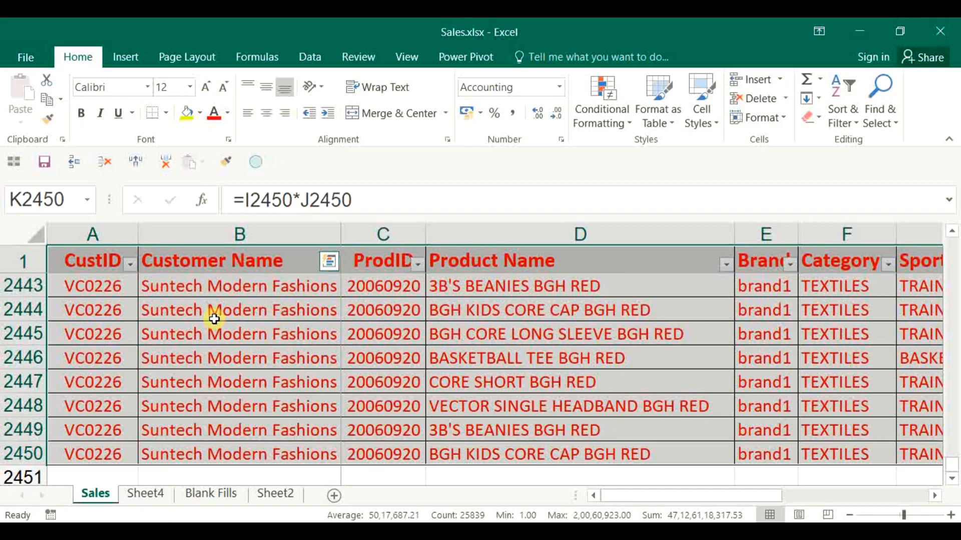
pyautogui.hotkey('ctrl', 'Home')
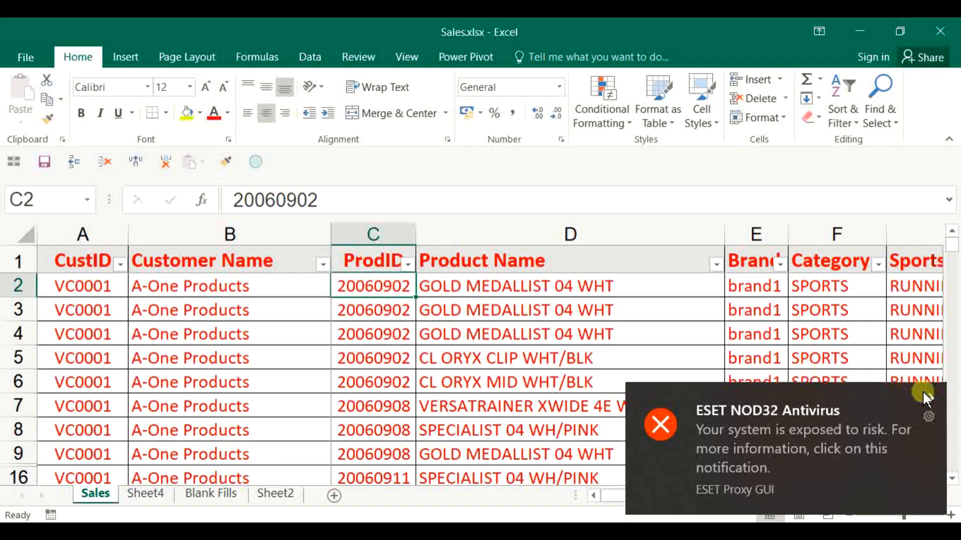
# Dismiss the antivirus notification and check the ProdID column's filter options for filtering by color, without applying a filter
pyautogui.click(924, 395)
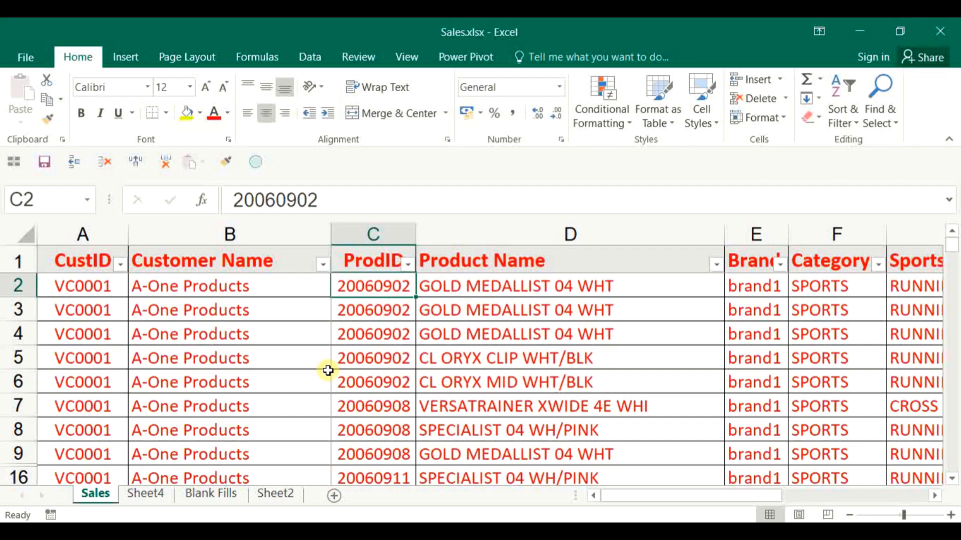
pyautogui.click(409, 264)
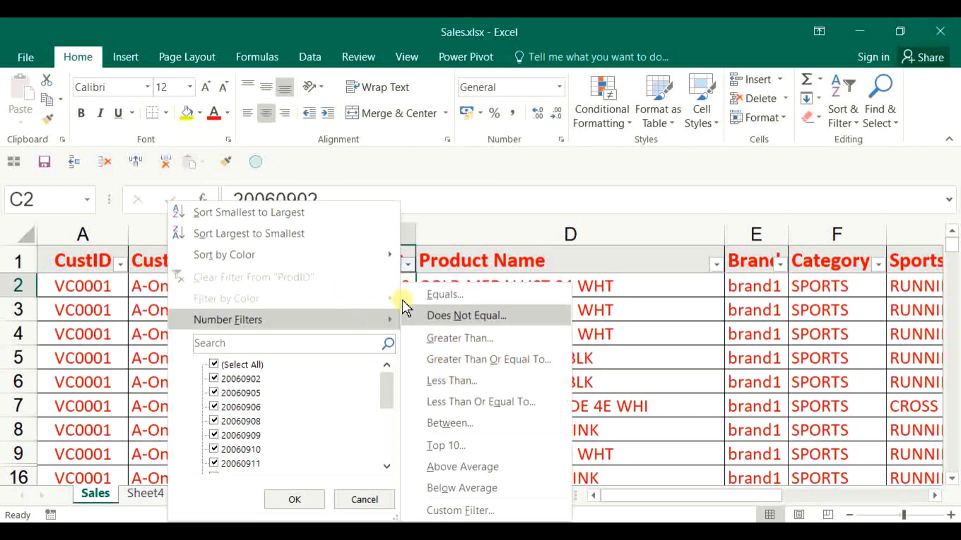
pyautogui.press('Escape')
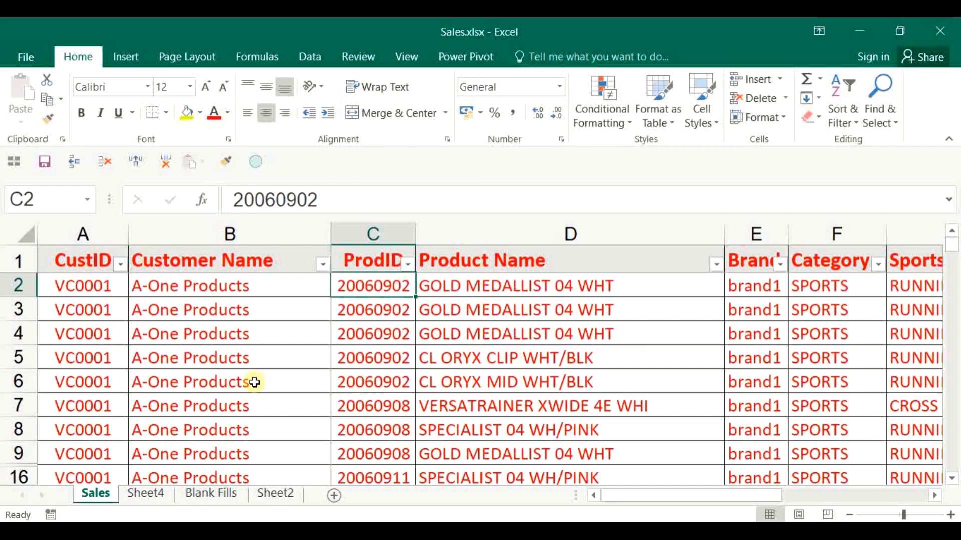
# Unhide all rows on the Sales sheet and compare the font colors of the rows around row 10
pyautogui.click(20, 233)
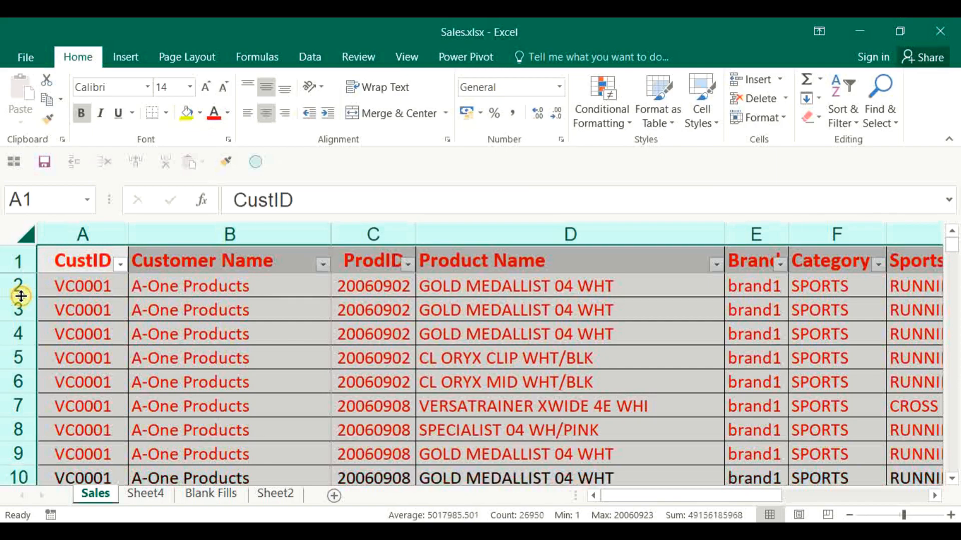
pyautogui.moveTo(20, 296); pyautogui.dragTo(20, 296)
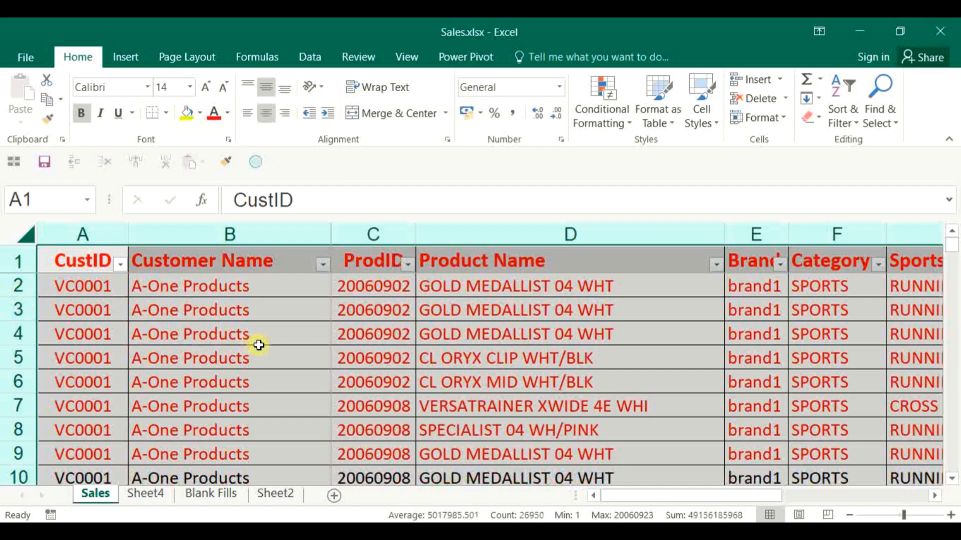
pyautogui.scroll(-2, 259, 350)
pyautogui.click(263, 372)
pyautogui.scroll(-1, 204, 393)
pyautogui.scroll(1, 207, 396)
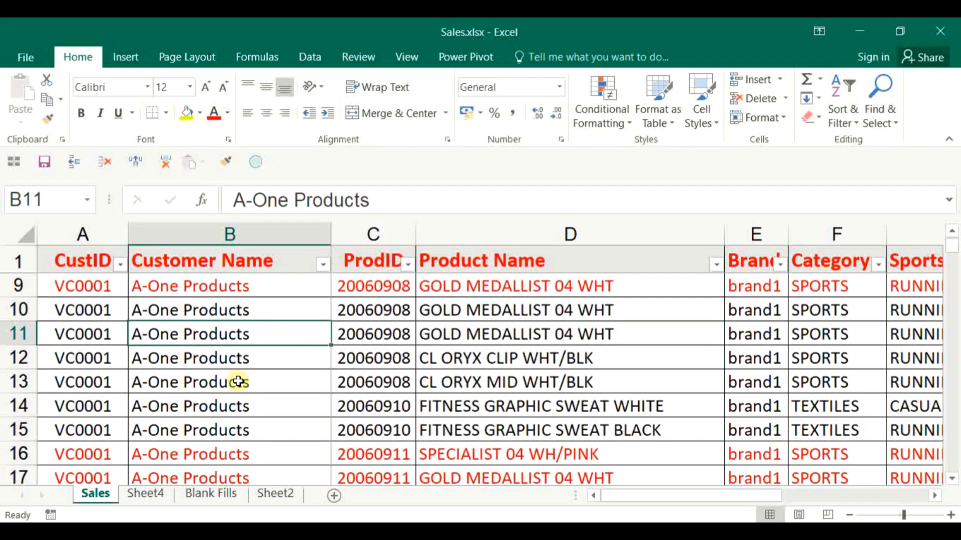
pyautogui.scroll(3, 238, 382)
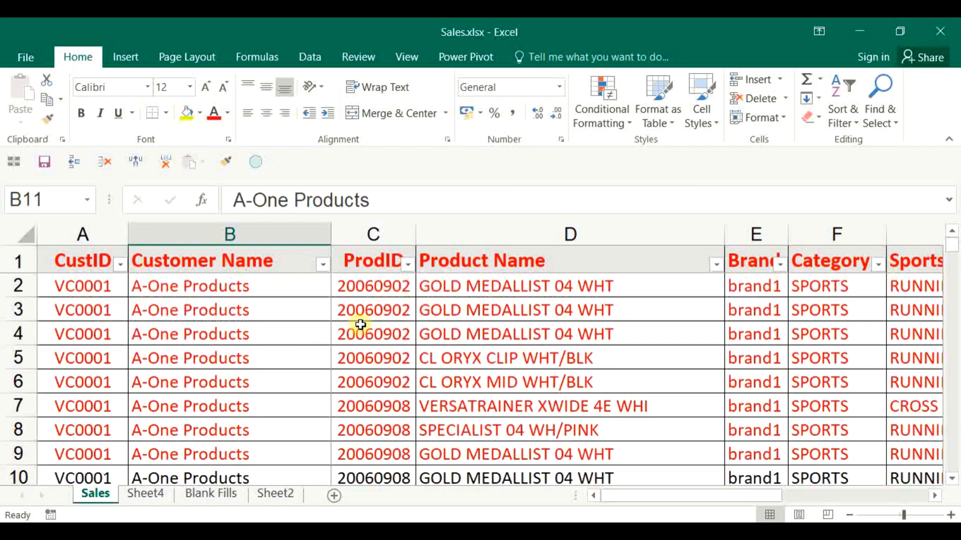
# Filter the ProdID column by the Automatic font color and select its first filtered cell
pyautogui.click(410, 260)
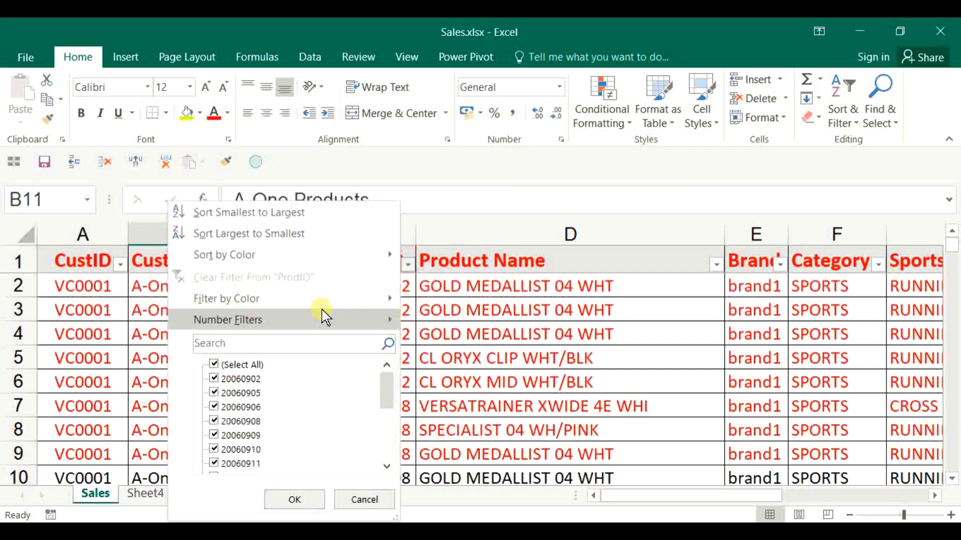
pyautogui.moveTo(323, 295)
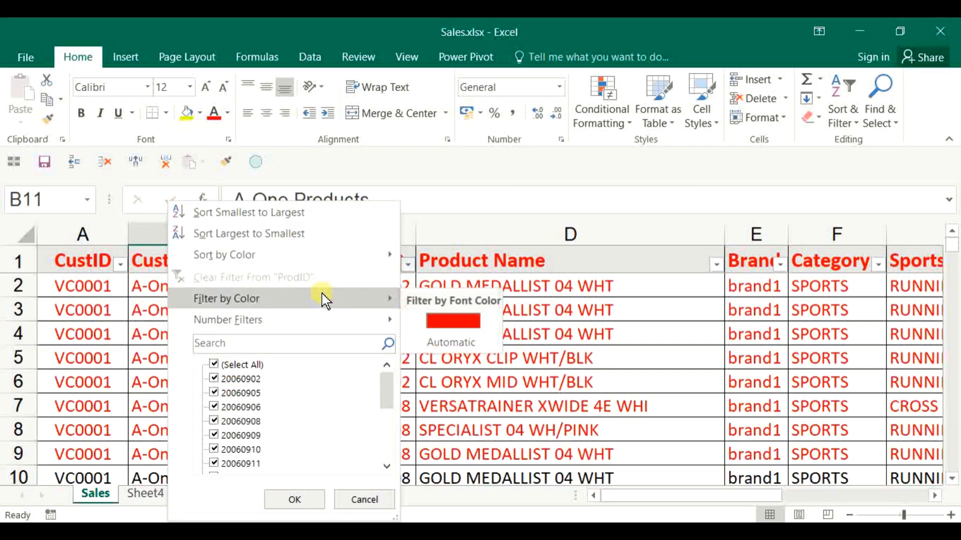
pyautogui.click(456, 340)
pyautogui.click(384, 356)
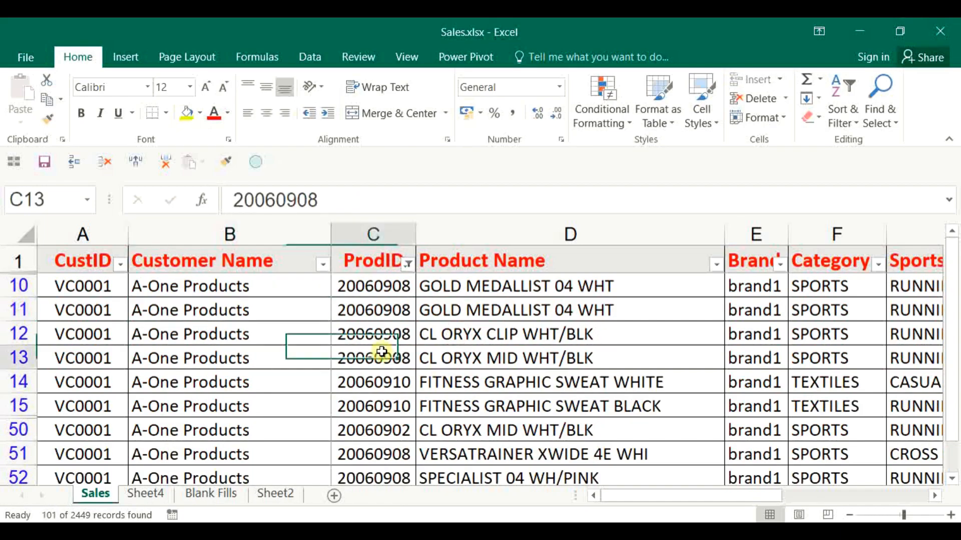
pyautogui.press('Up')
pyautogui.press('Up')
pyautogui.press('Up')
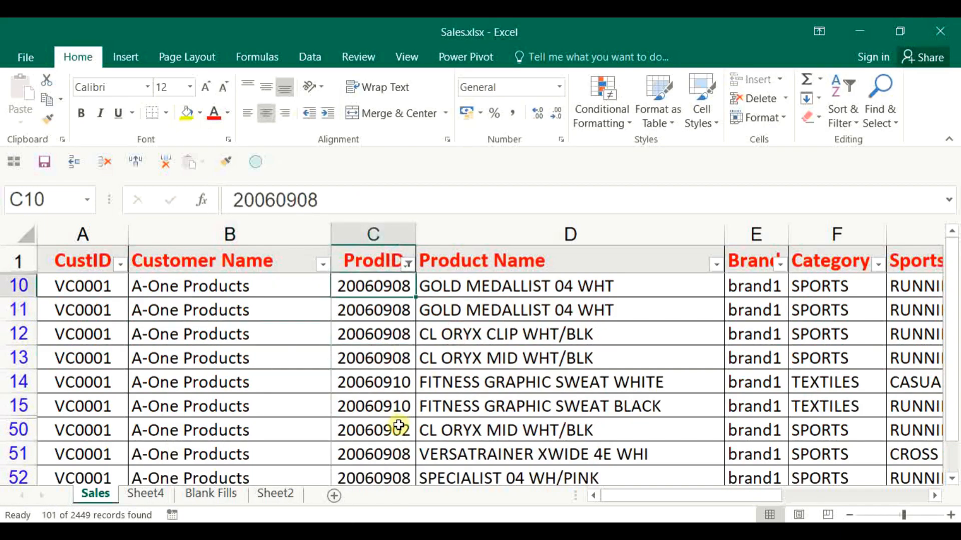
# Examine the rows isolated by the font-color filter and check the ProdID column's record count
pyautogui.scroll(-6, 399, 425)
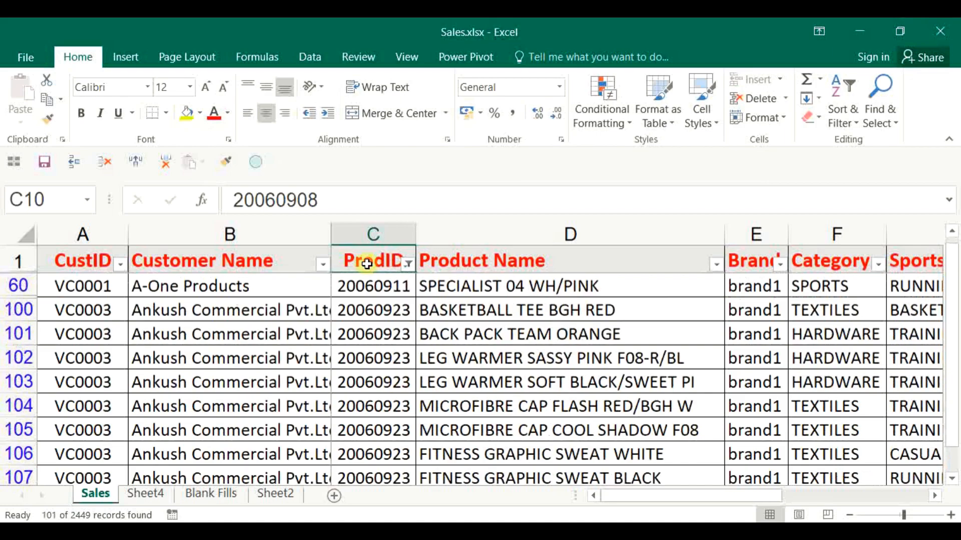
pyautogui.click(371, 235)
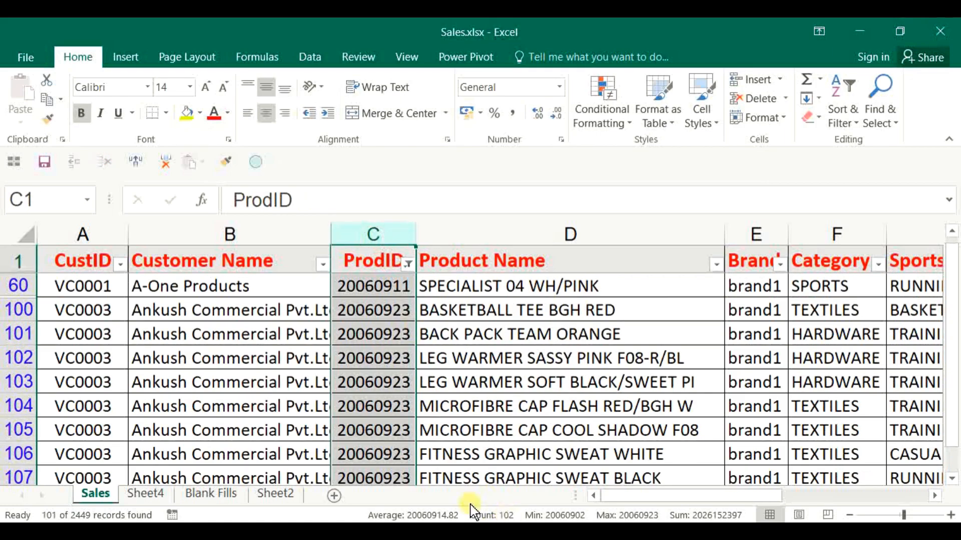
pyautogui.click(383, 407)
pyautogui.scroll(-3, 387, 402)
pyautogui.scroll(-5, 386, 402)
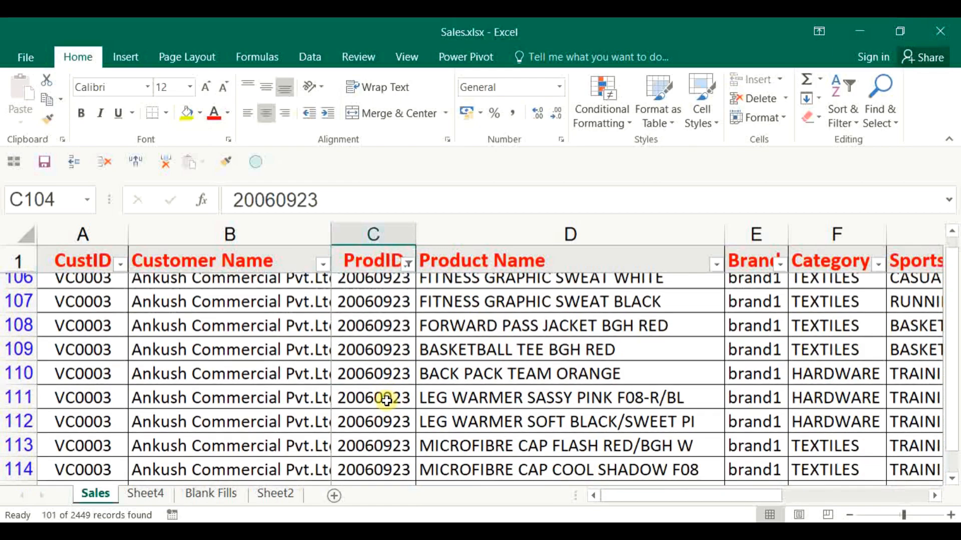
pyautogui.scroll(-15, 376, 407)
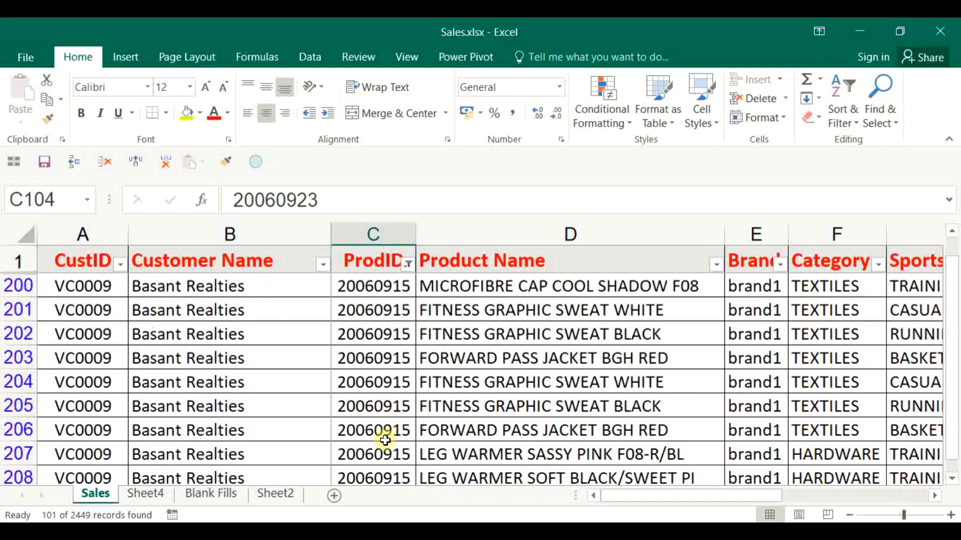
# Select the filtered ProdID cells from C10 to the last record, limit the selection to visible cells, and delete their entire sheet rows
pyautogui.click(384, 446)
pyautogui.hotkey('ctrl', 'Up')
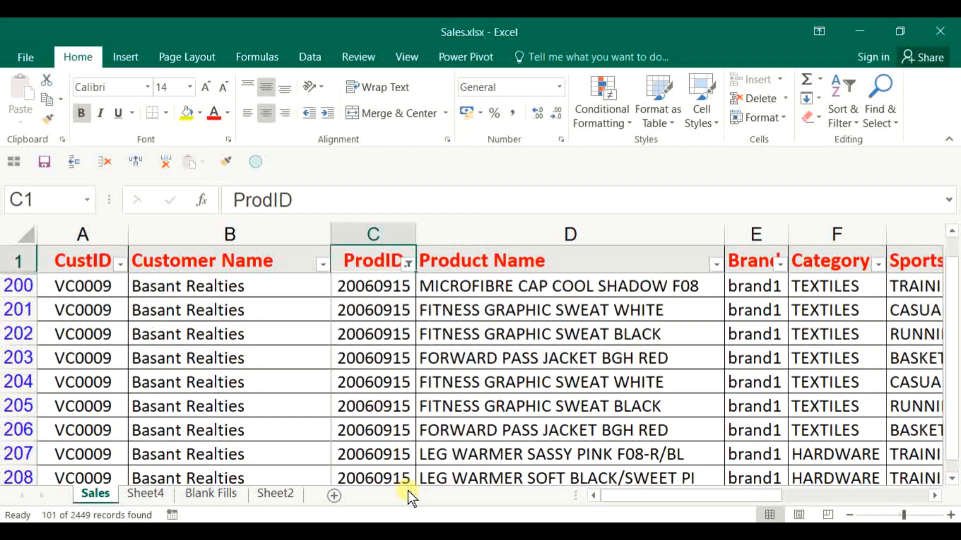
pyautogui.press('Down')
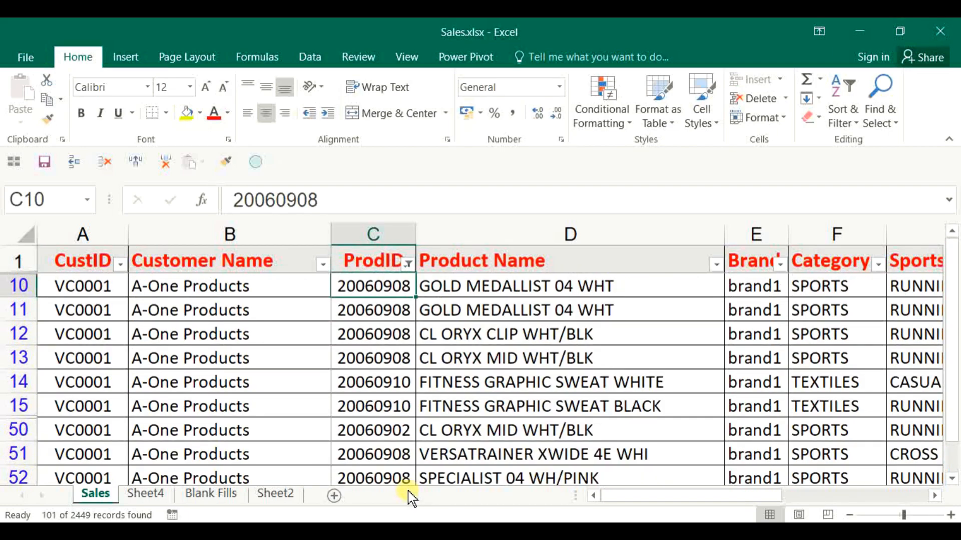
pyautogui.hotkey('ctrl', 'shift', 'Down')
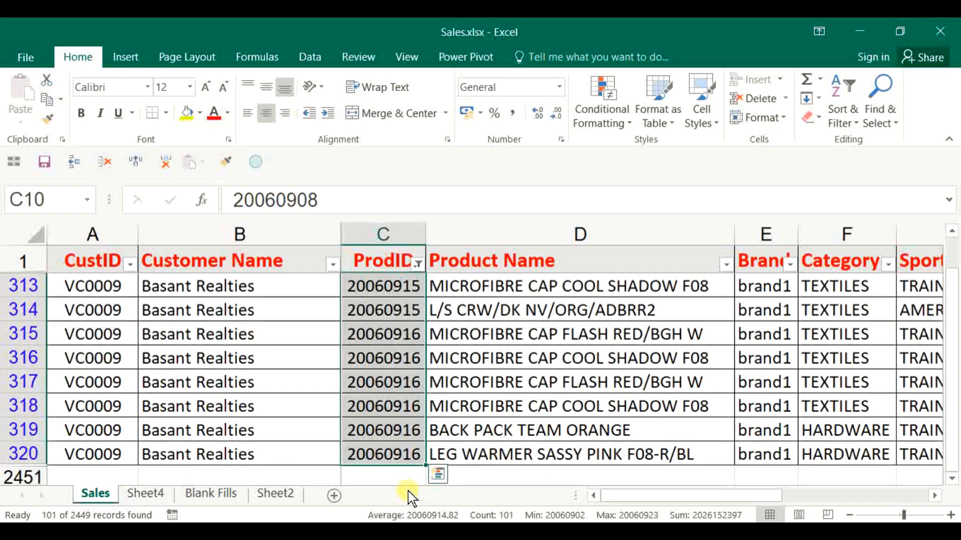
pyautogui.click(10, 158)
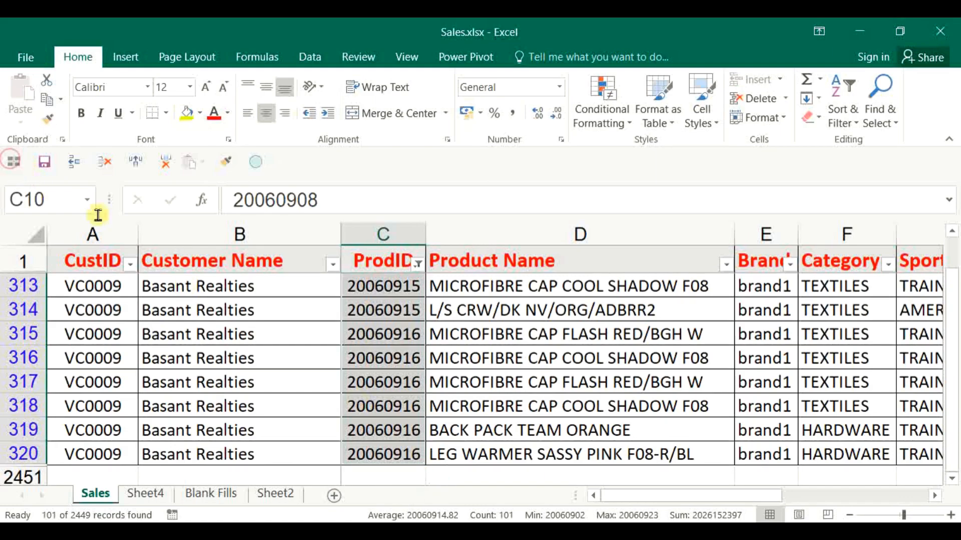
pyautogui.rightClick(376, 336)
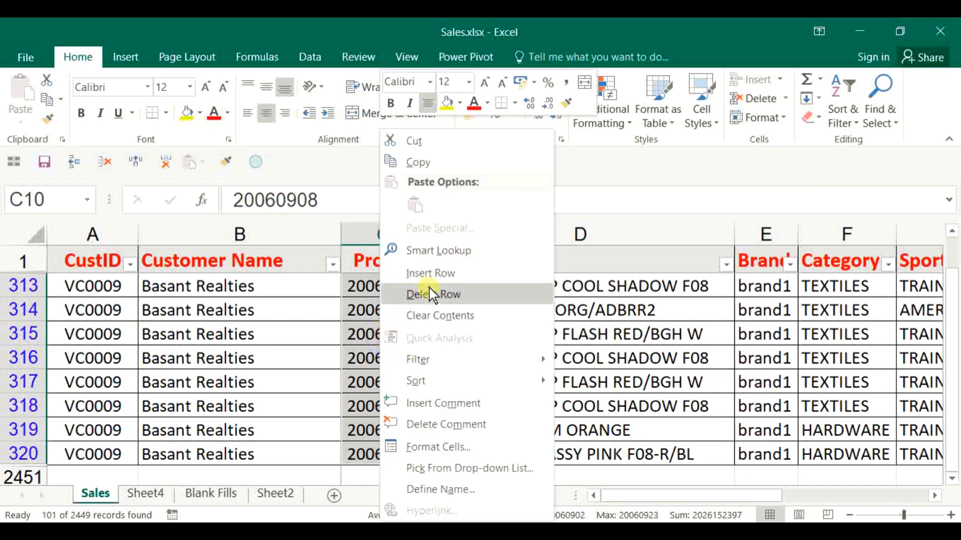
pyautogui.click(431, 296)
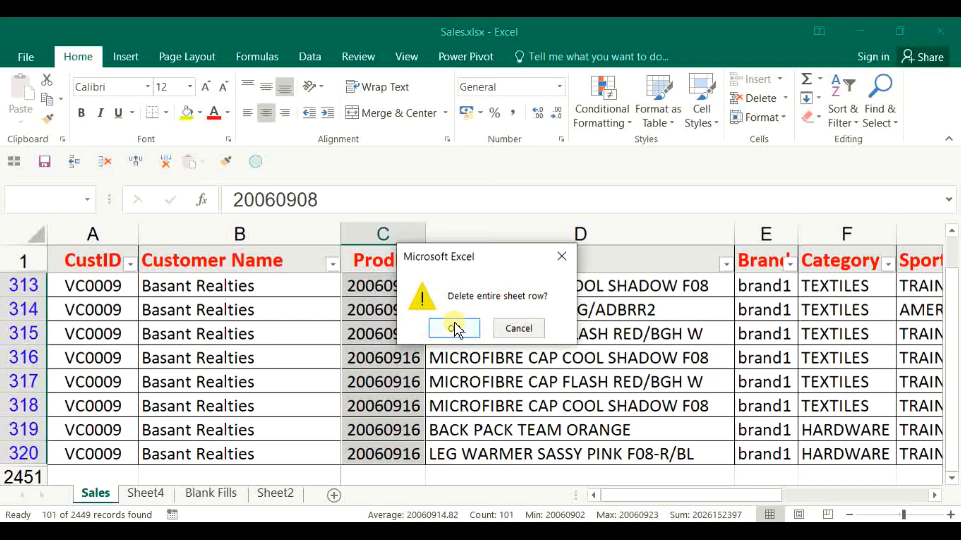
pyautogui.click(457, 329)
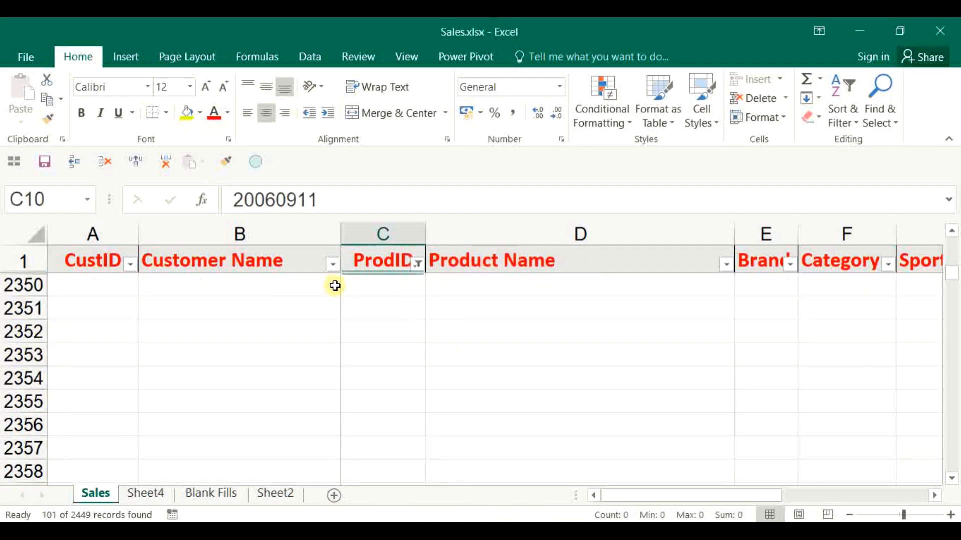
# Clear the color filter from the ProdID column and return to the first data row of the Sales table
pyautogui.click(315, 264)
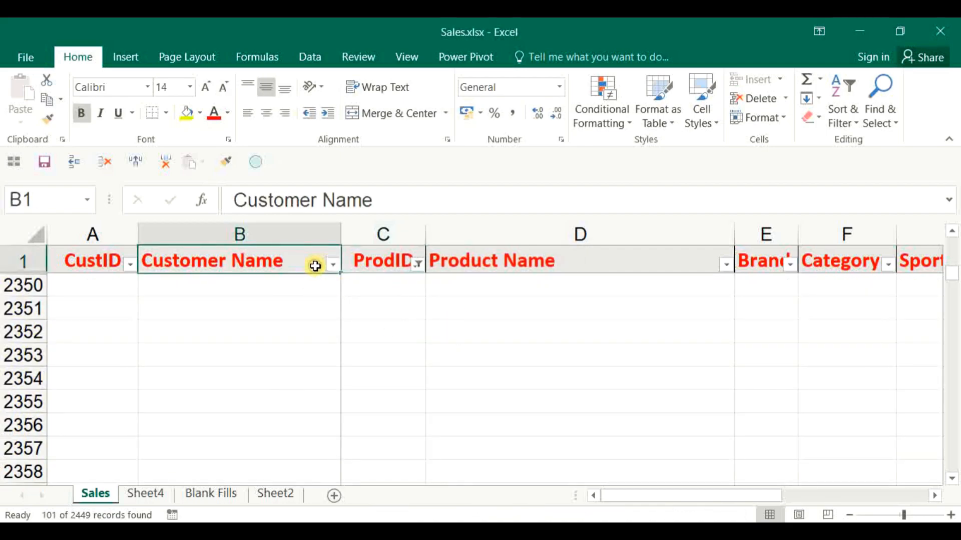
pyautogui.click(420, 270)
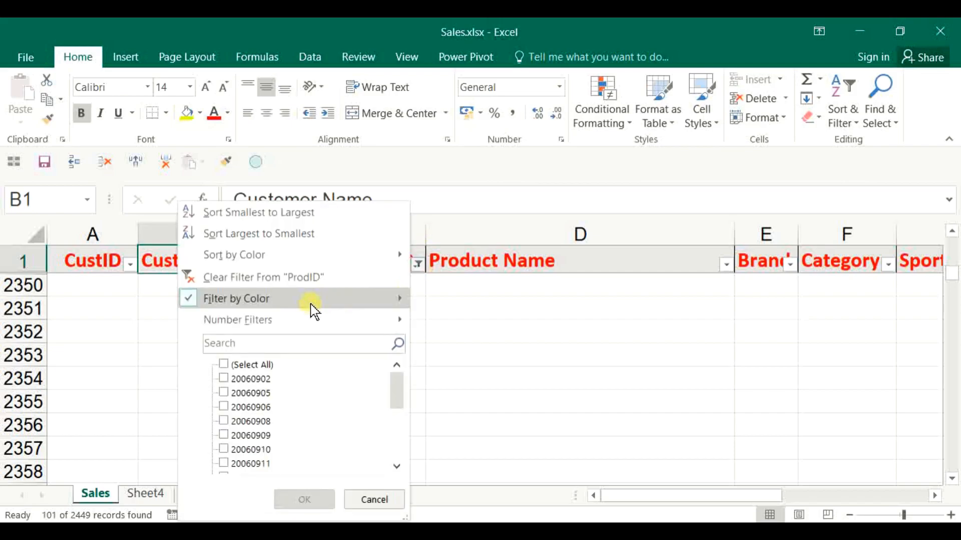
pyautogui.click(302, 277)
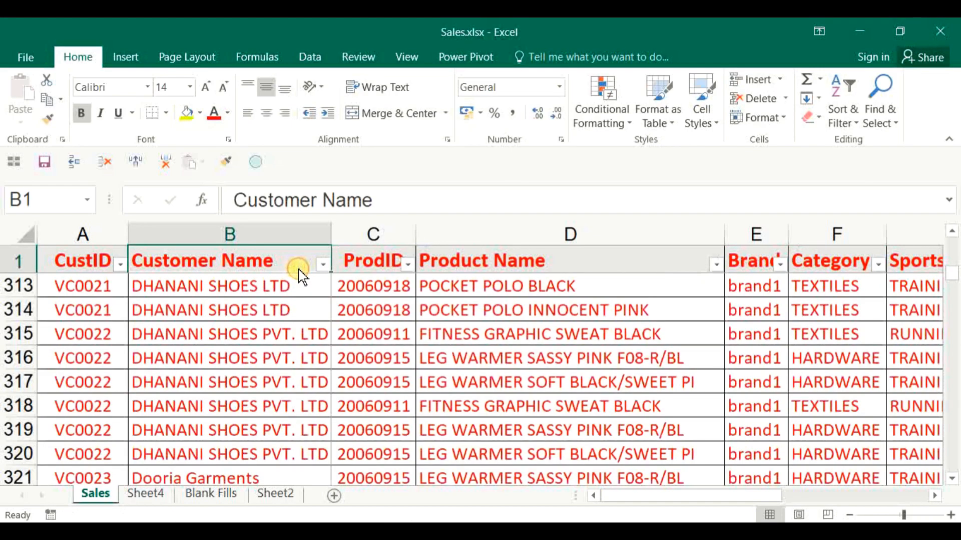
pyautogui.click(388, 304)
pyautogui.hotkey('ctrl', 'Home')
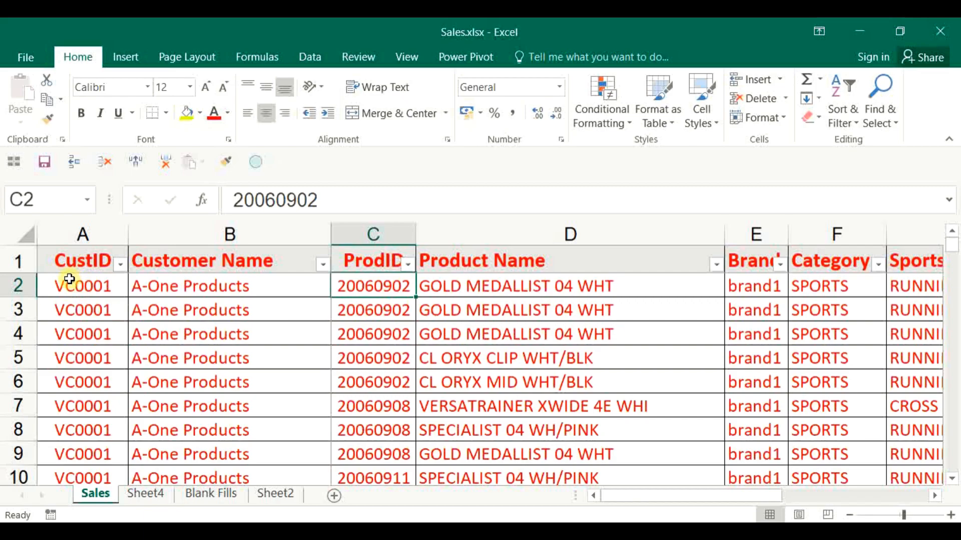
# Set the font color of the entire Sales sheet back to Automatic
pyautogui.click(15, 239)
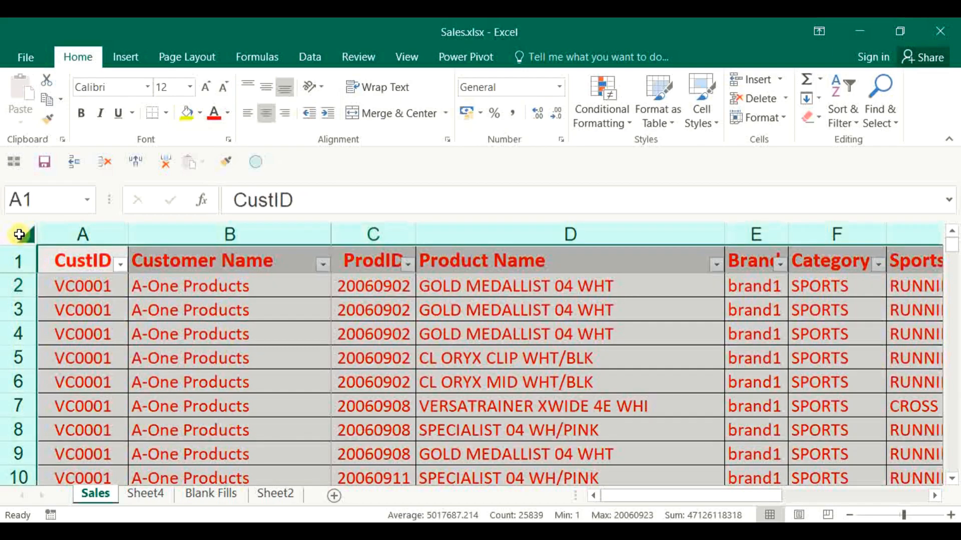
pyautogui.click(227, 113)
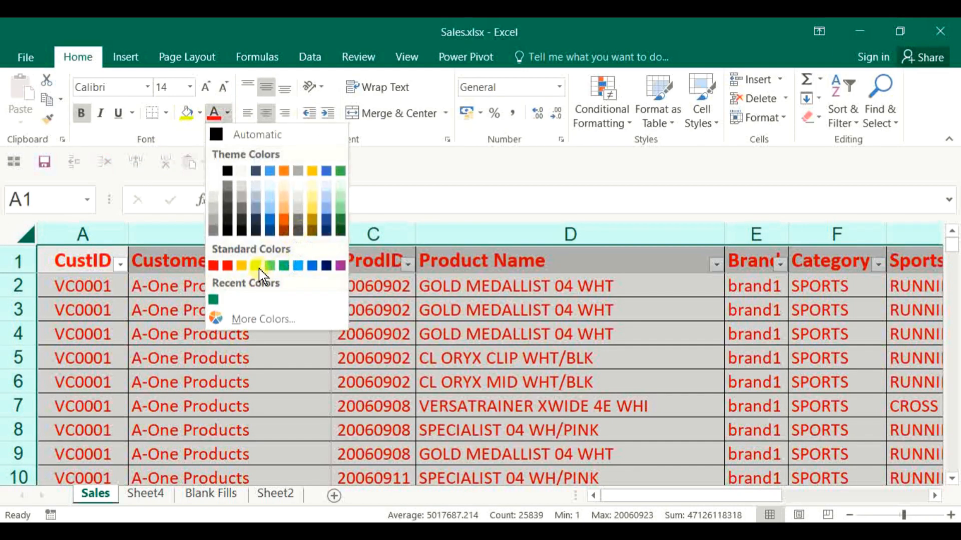
pyautogui.click(257, 134)
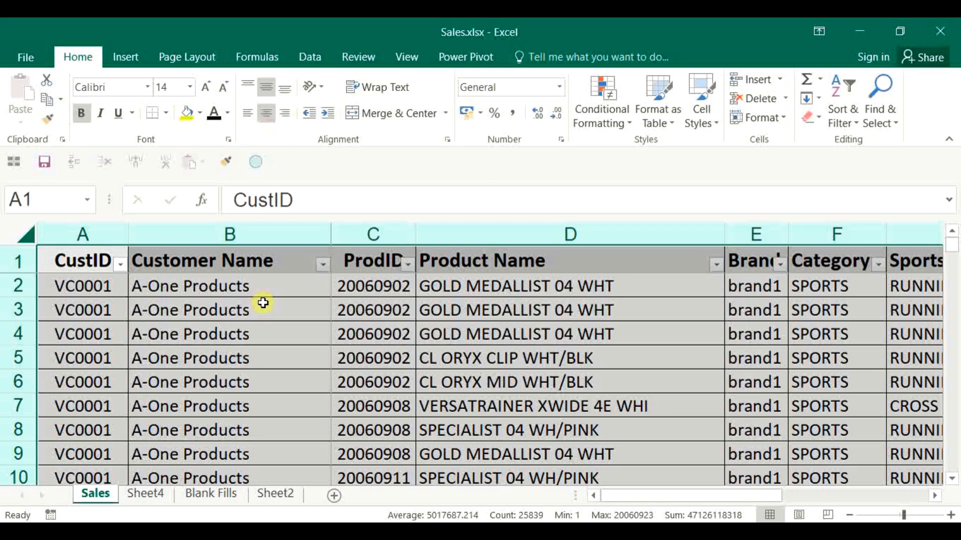
pyautogui.click(263, 304)
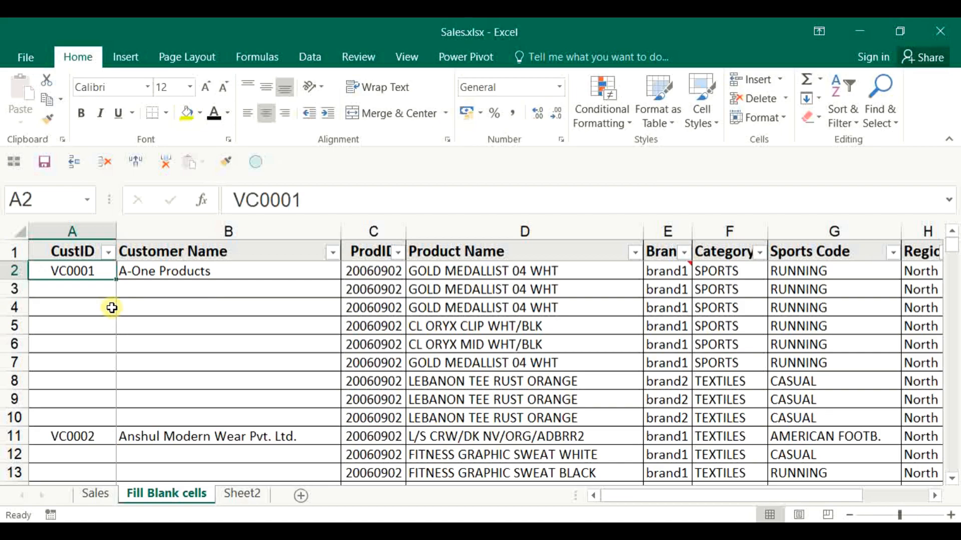
# Try filling the CustID from A2 down through A10 on the Fill Blank cells sheet, and undo the fill
pyautogui.keyDown('shift'); pyautogui.click(92, 416); pyautogui.keyUp('shift')
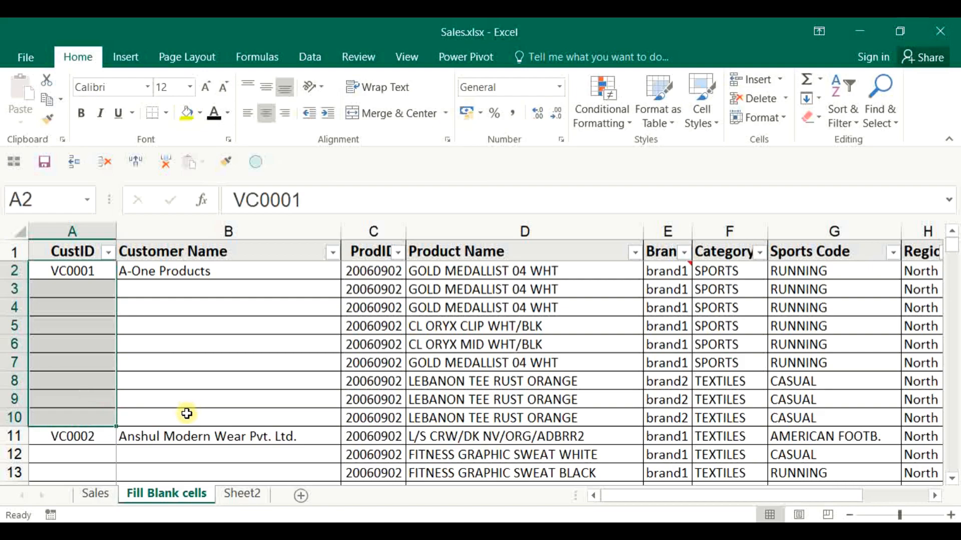
pyautogui.hotkey('ctrl', 'd')
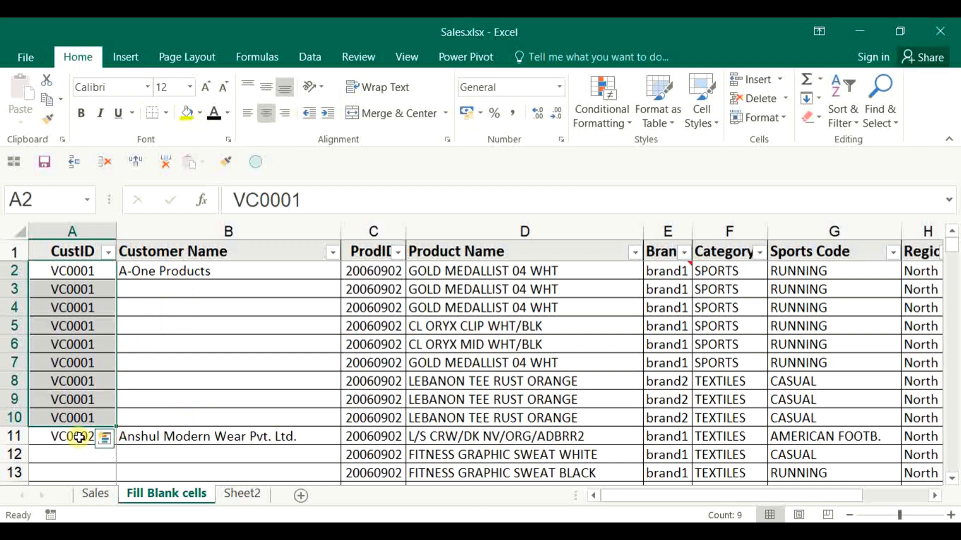
pyautogui.hotkey('ctrl', 'z')
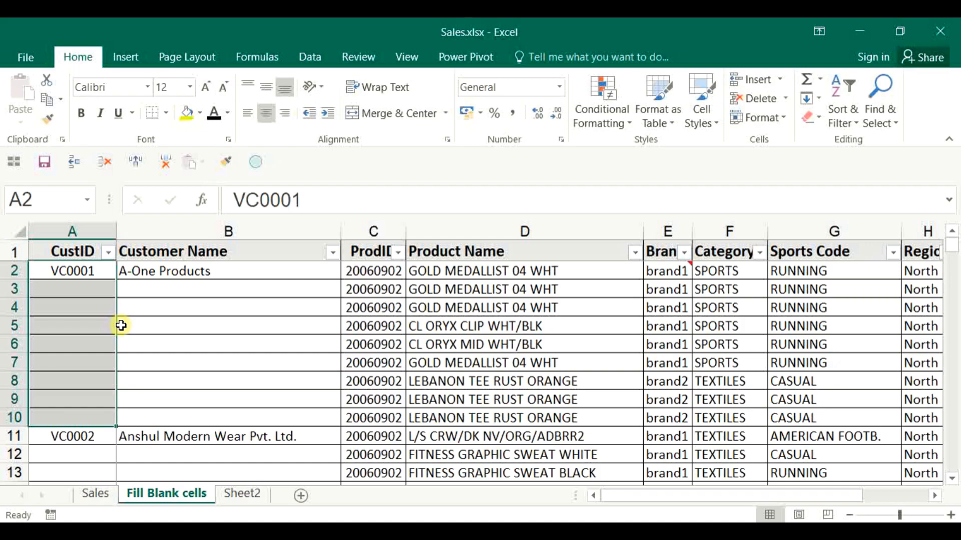
# Filter the Customer Name column to show only the (Blanks) entries
pyautogui.click(158, 294)
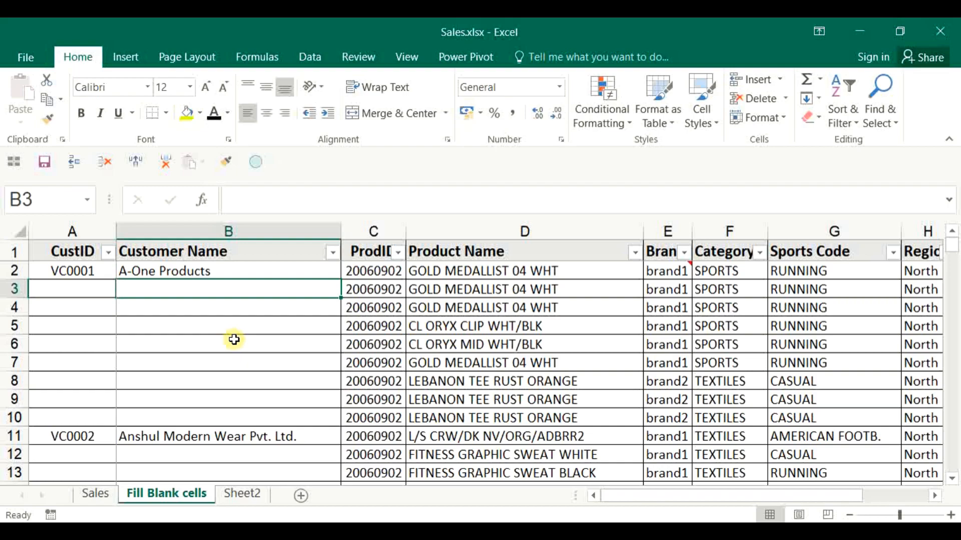
pyautogui.click(333, 255)
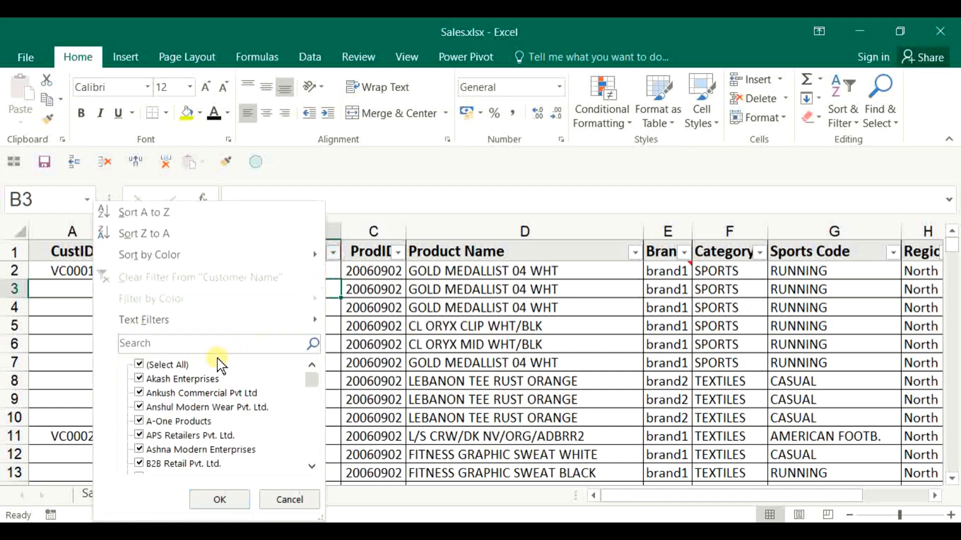
pyautogui.click(166, 364)
pyautogui.moveTo(309, 379); pyautogui.dragTo(310, 461)
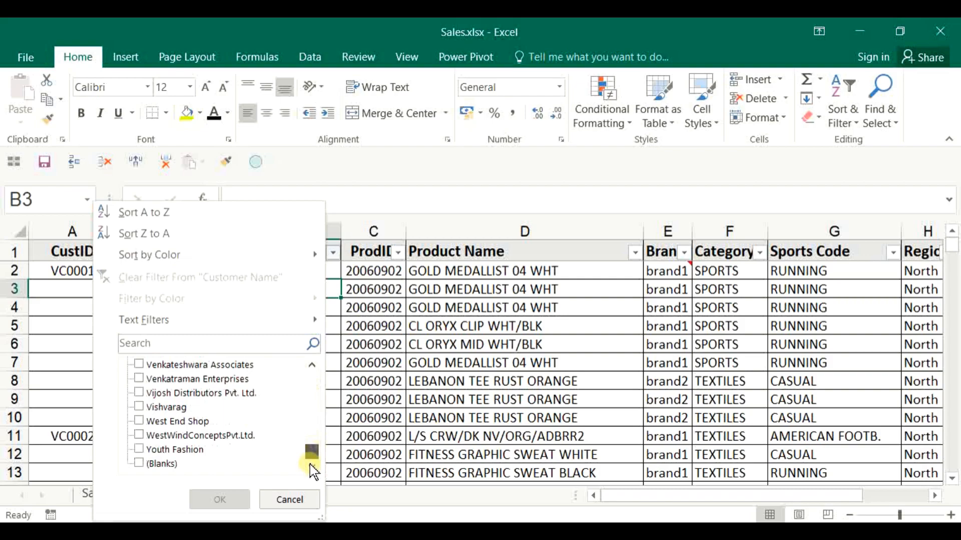
pyautogui.click(139, 464)
pyautogui.click(212, 500)
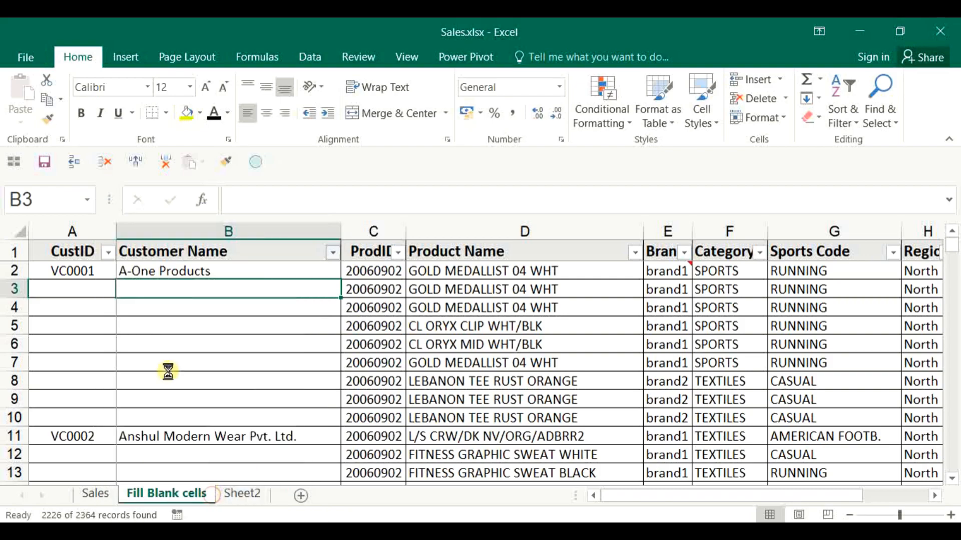
# Select the blank CustID and Customer Name cells from A3 through B2365, limited to visible cells only, and return to the table's start
pyautogui.click(97, 271)
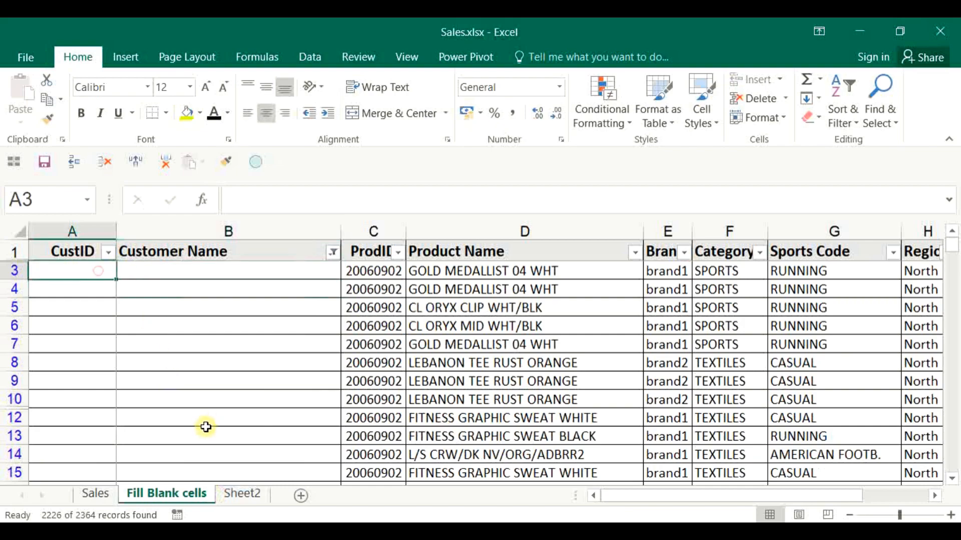
pyautogui.press('Up')
pyautogui.press('Down')
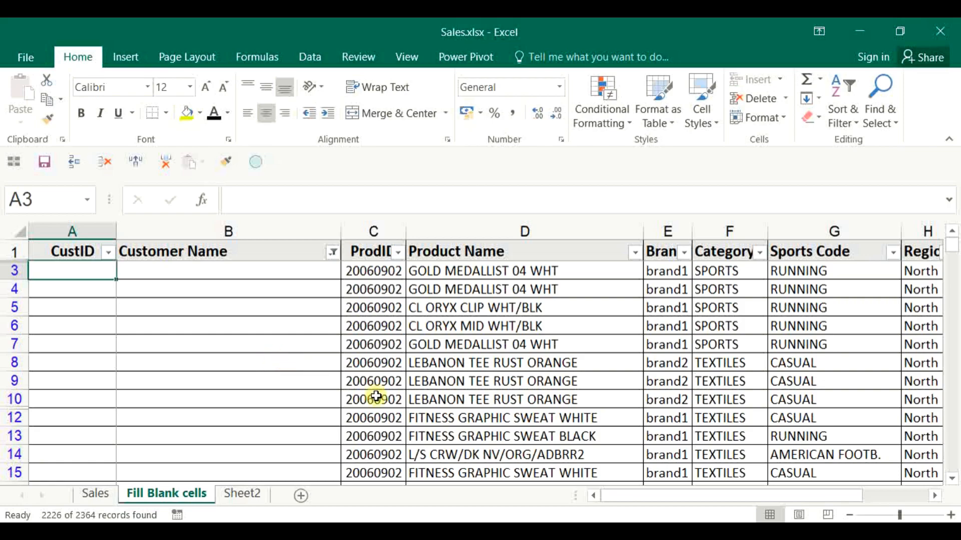
pyautogui.moveTo(952, 246); pyautogui.dragTo(955, 486)
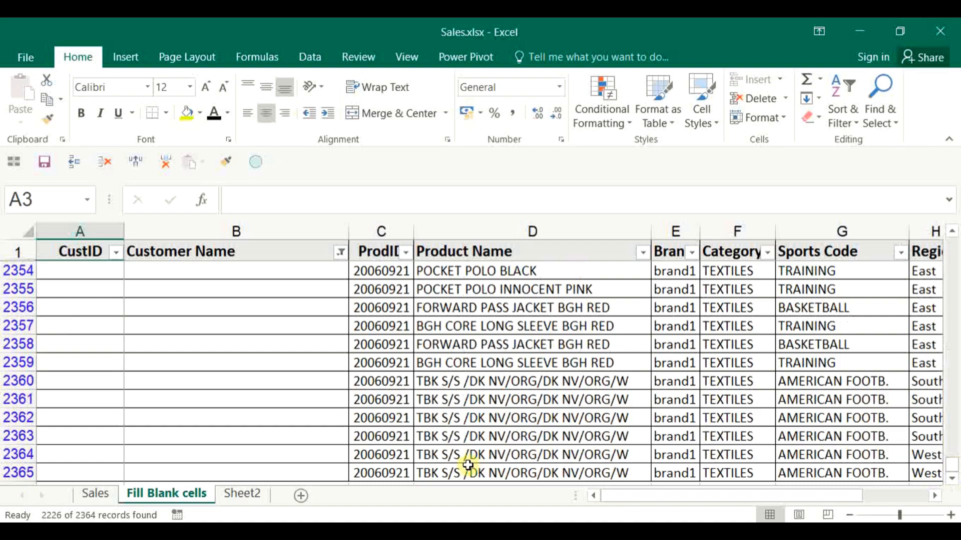
pyautogui.keyDown('shift'); pyautogui.click(328, 456); pyautogui.keyUp('shift')
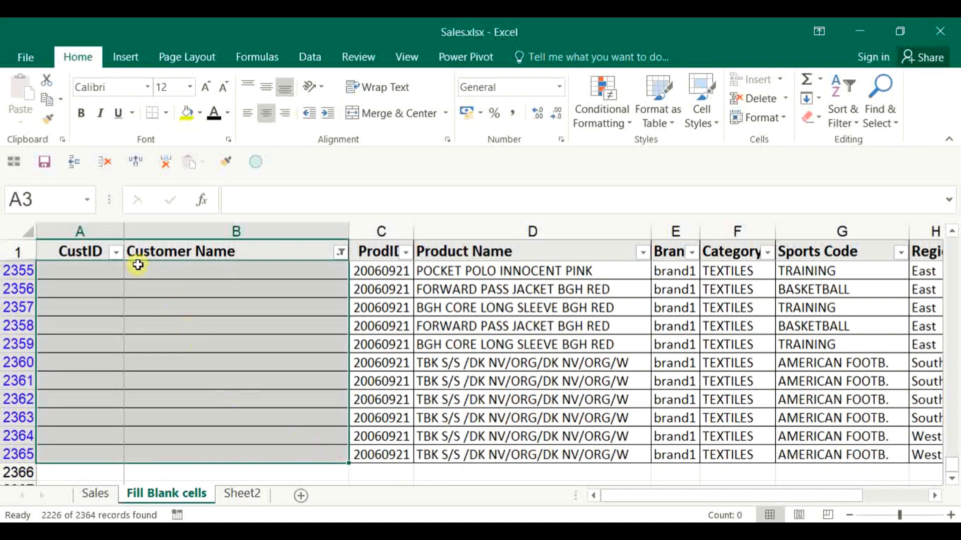
pyautogui.click(13, 160)
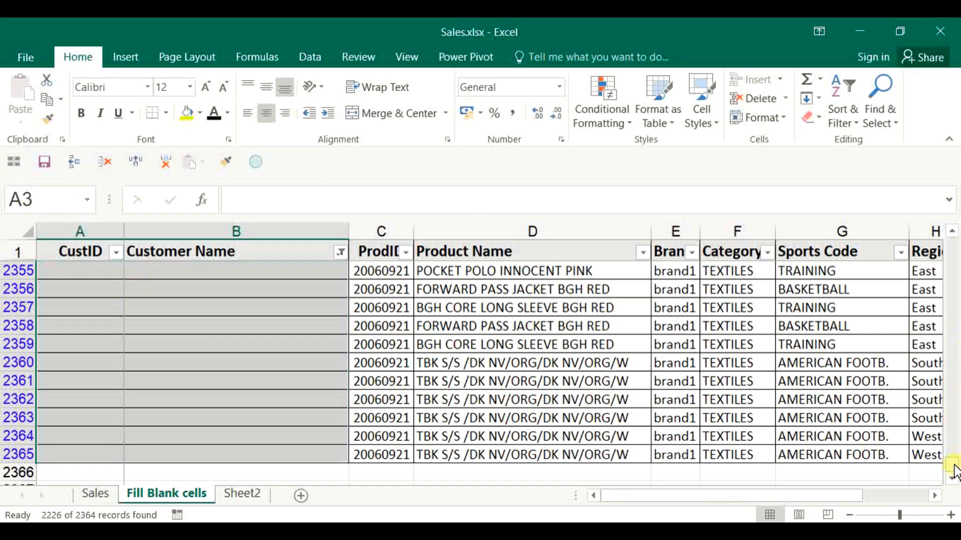
pyautogui.moveTo(953, 470); pyautogui.dragTo(952, 238)
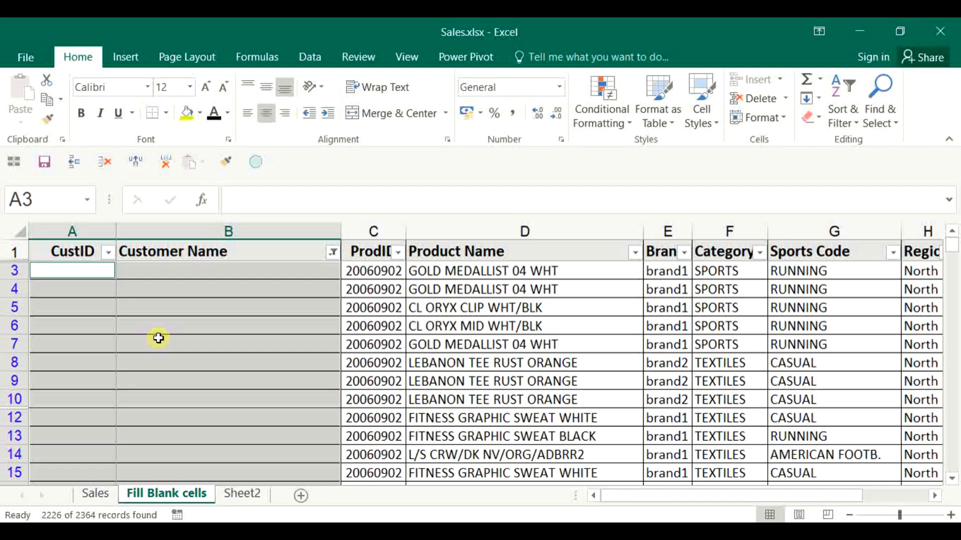
# Fill all selected visible blank CustID and Customer Name cells with a relative formula to the cell above, entering =A2 from A3
pyautogui.write('=')
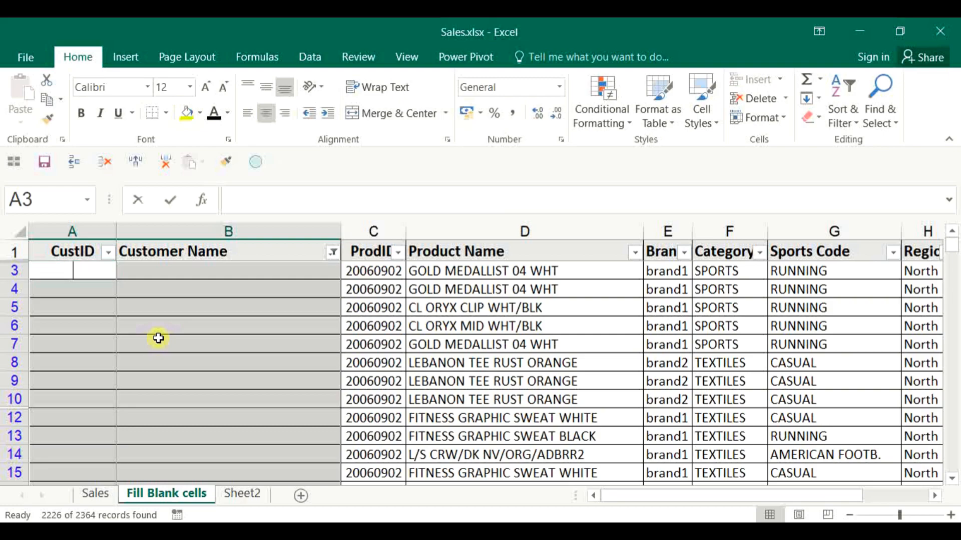
pyautogui.press('Up')
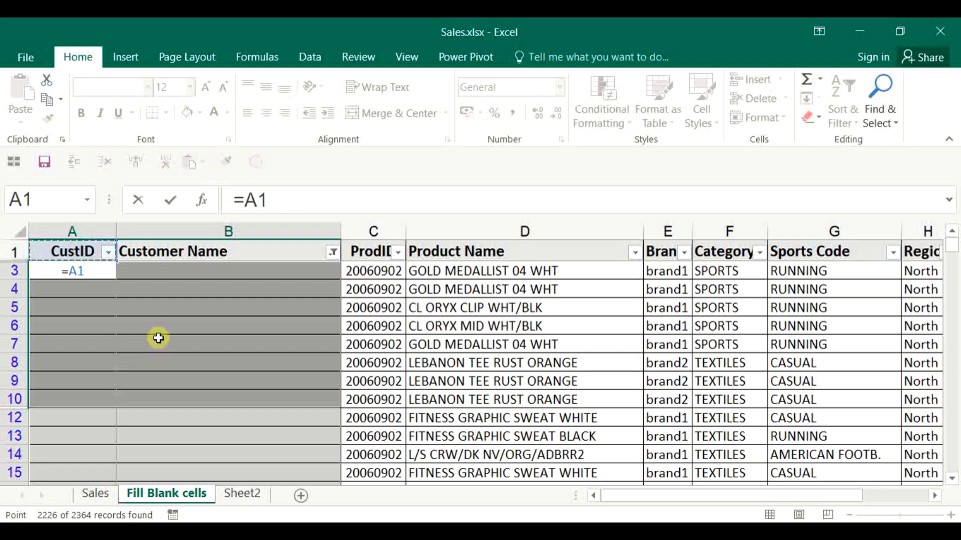
pyautogui.press('BackSpace')
pyautogui.write('2')
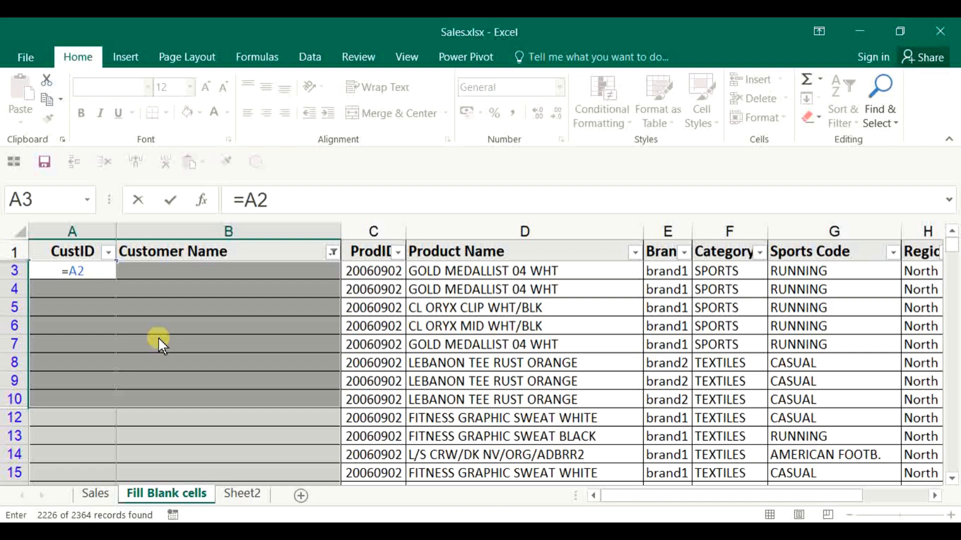
pyautogui.hotkey('ctrl', 'Return')
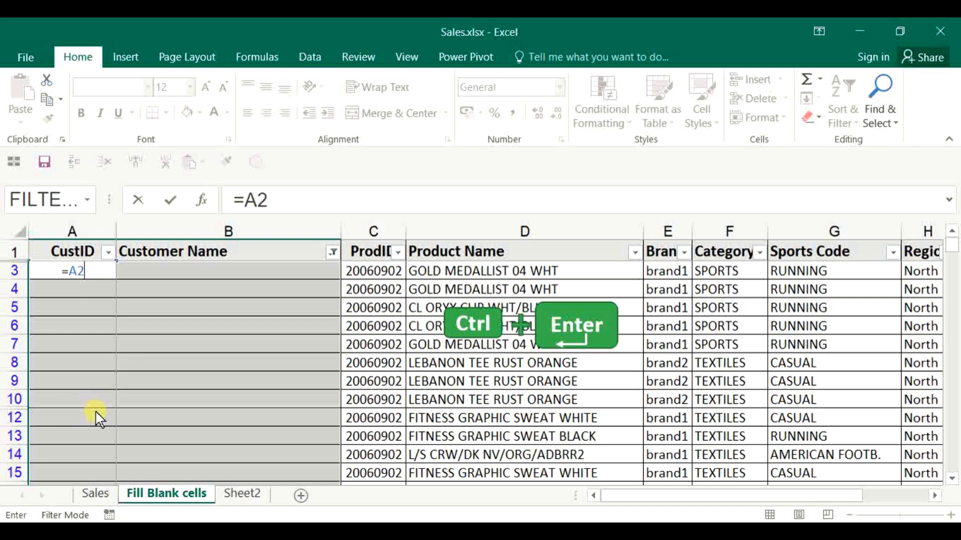
pyautogui.hotkey('ctrl', 'Return')
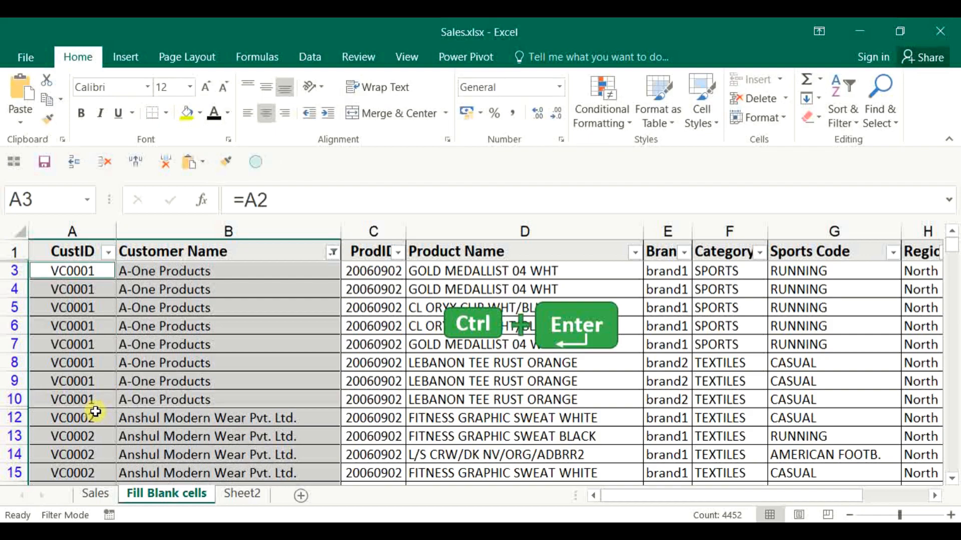
# Check the last filled row at B2365, return to the table's start, and clear the filter from Customer Name
pyautogui.hotkey('shift', 'Return')
pyautogui.scroll(-1, 217, 412)
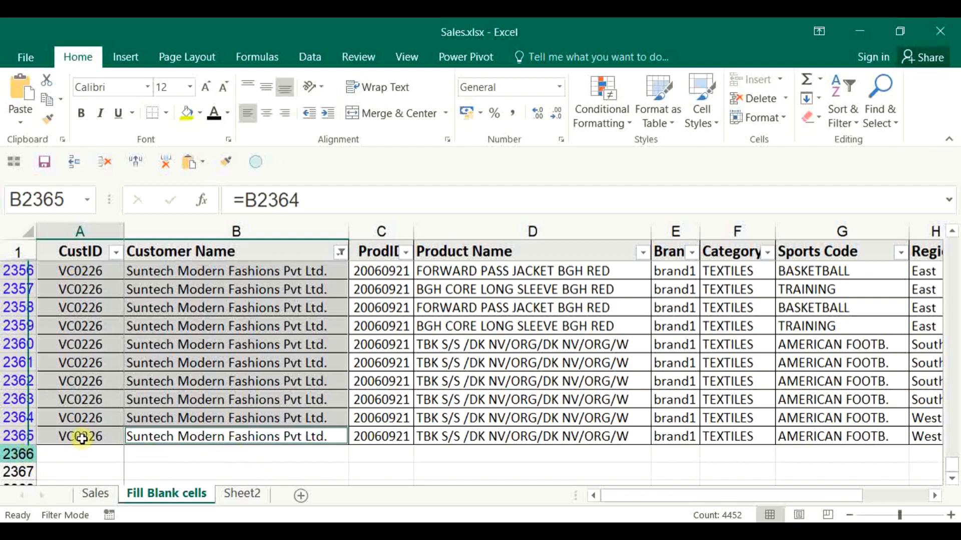
pyautogui.moveTo(663, 495); pyautogui.dragTo(650, 496)
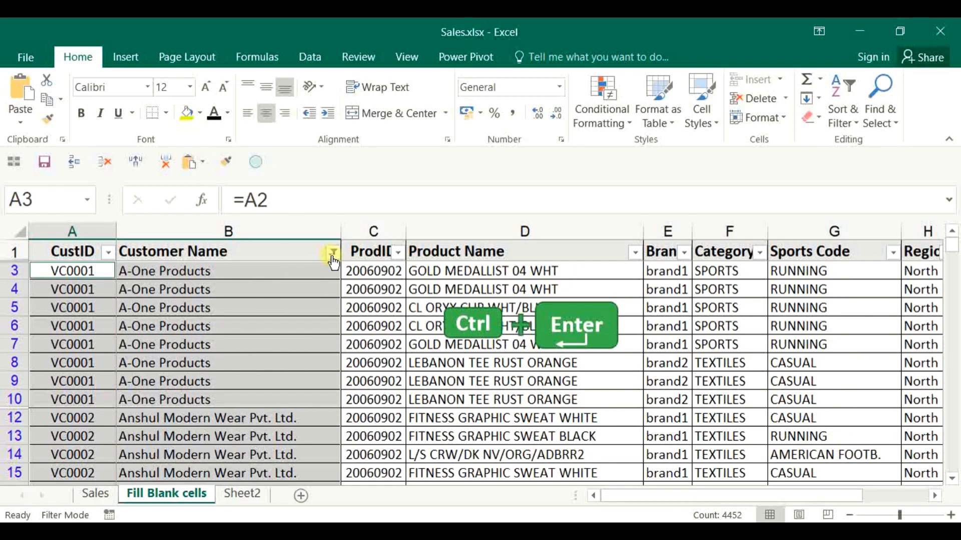
pyautogui.click(332, 253)
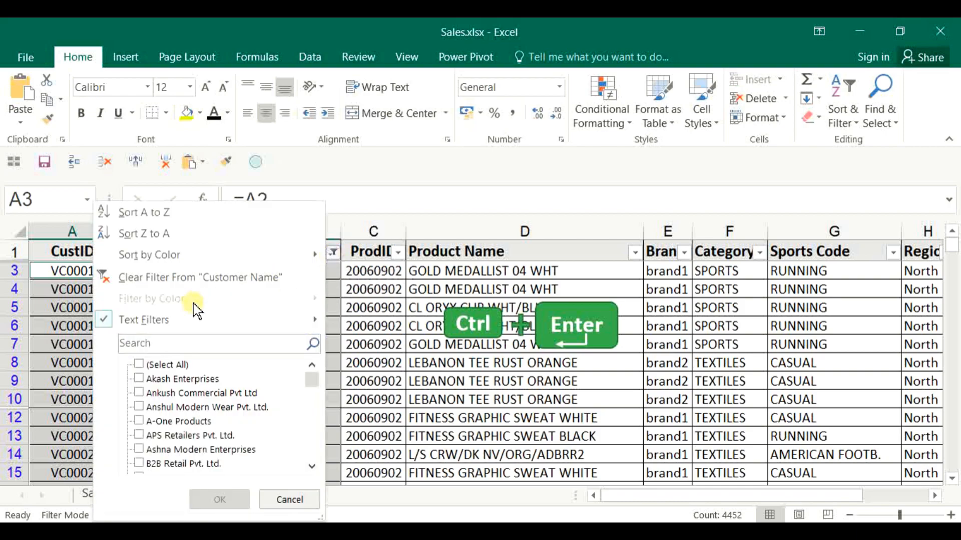
pyautogui.click(189, 276)
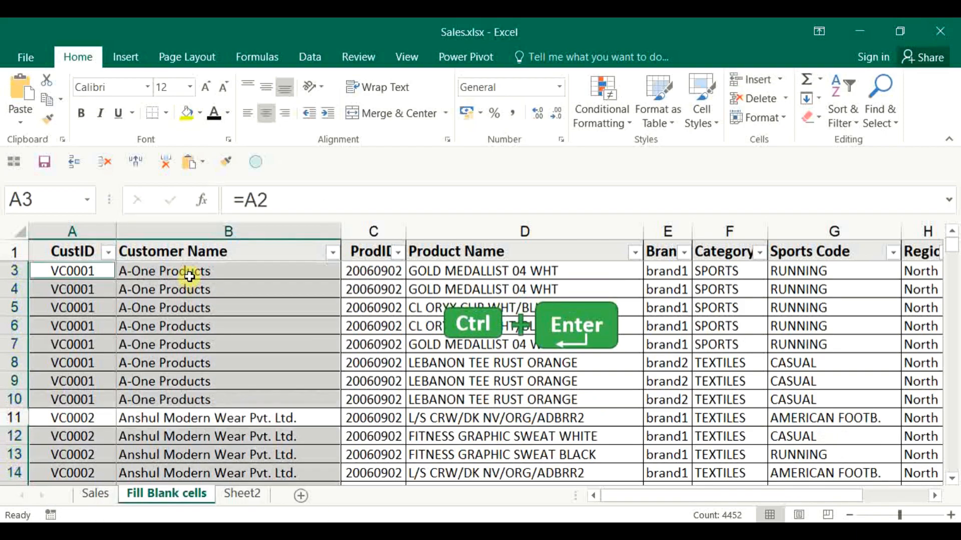
# Examine the filled CustID and Customer Name cells down to about row 40, and inspect the formulas in B4 and A3
pyautogui.scroll(-1, 195, 390)
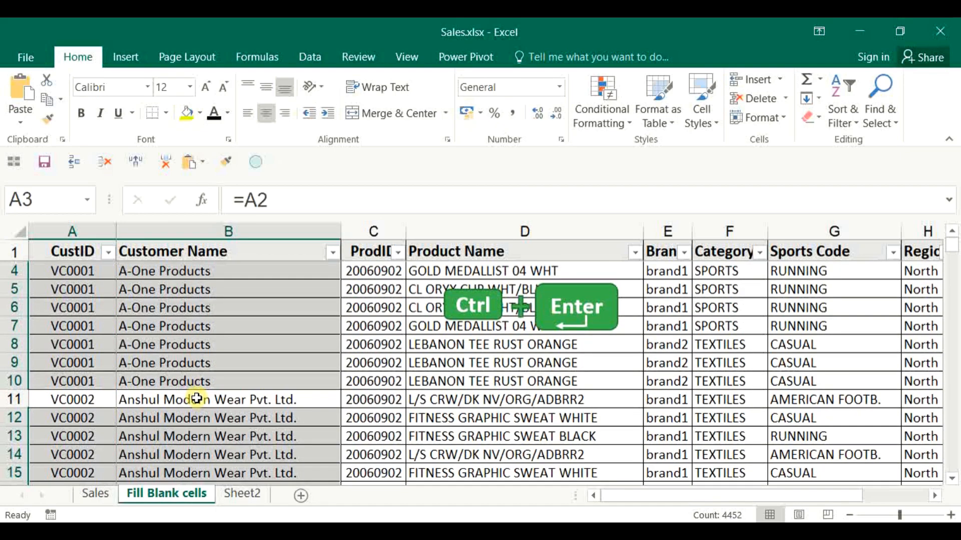
pyautogui.scroll(-2, 196, 399)
pyautogui.scroll(1, 196, 398)
pyautogui.hotkey('ctrl', 'Return')
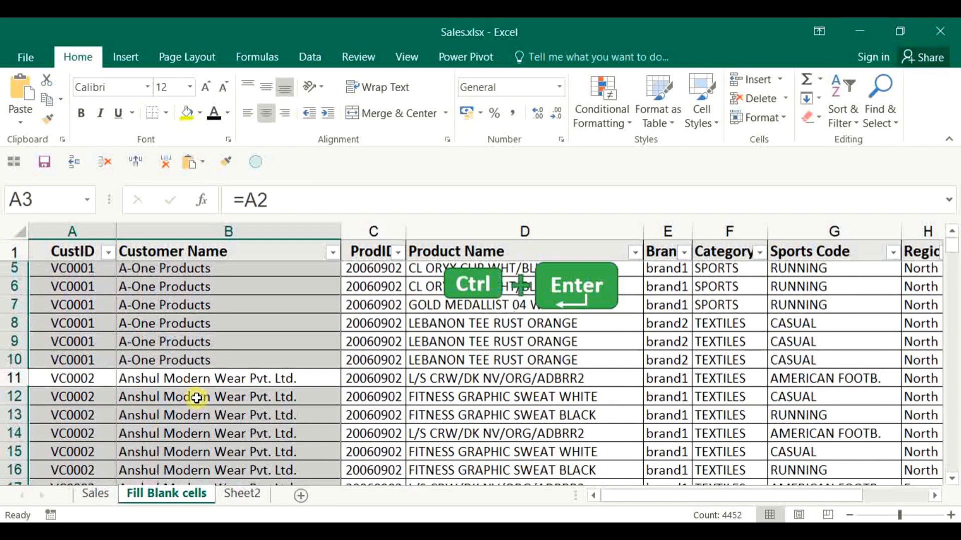
pyautogui.scroll(-5, 196, 399)
pyautogui.scroll(-1, 196, 399)
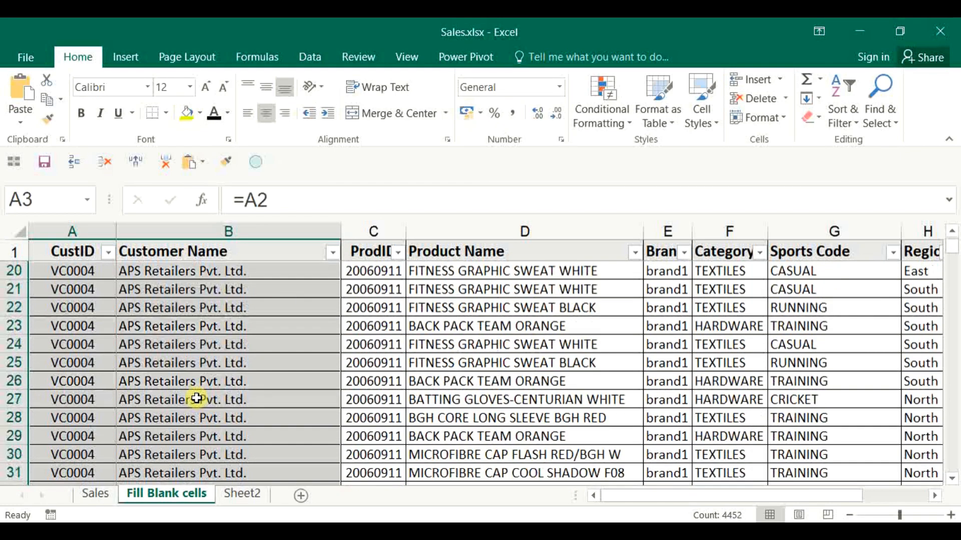
pyautogui.scroll(3, 197, 398)
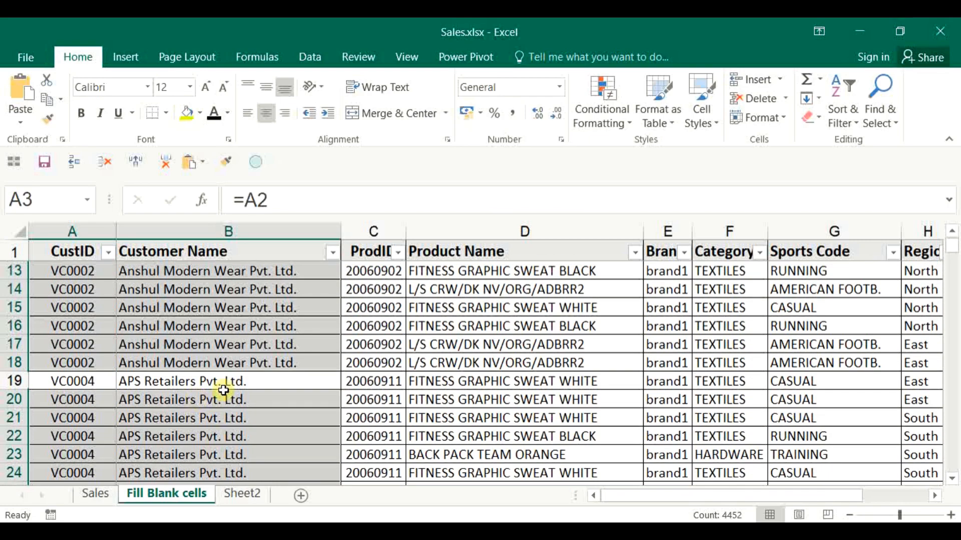
pyautogui.scroll(-1, 244, 407)
pyautogui.scroll(-1, 243, 407)
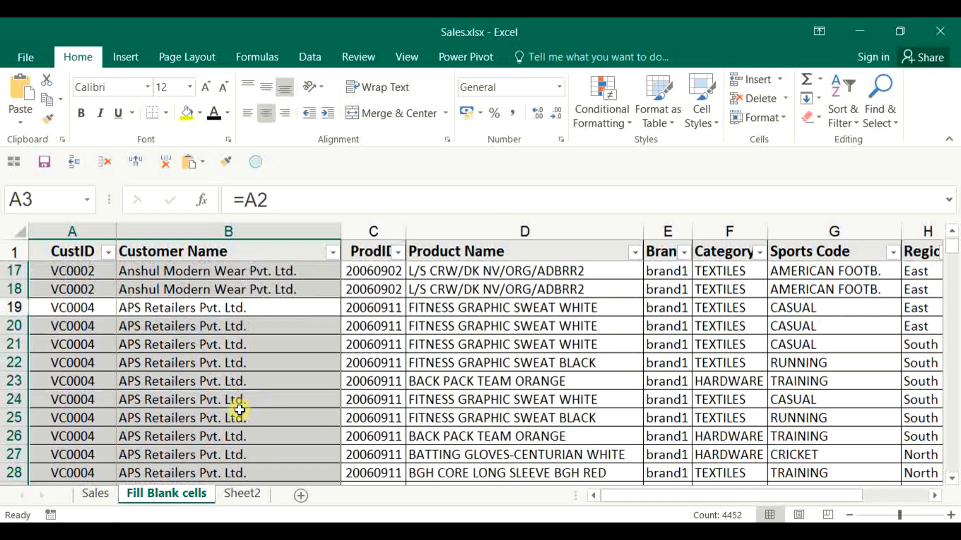
pyautogui.scroll(-4, 225, 405)
pyautogui.scroll(-2, 221, 402)
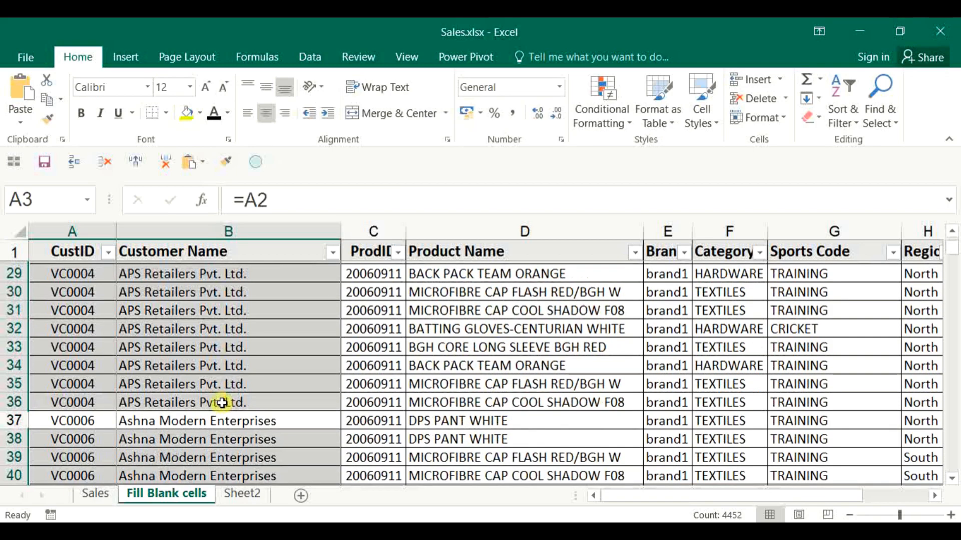
pyautogui.moveTo(953, 255); pyautogui.dragTo(953, 242)
pyautogui.click(210, 301)
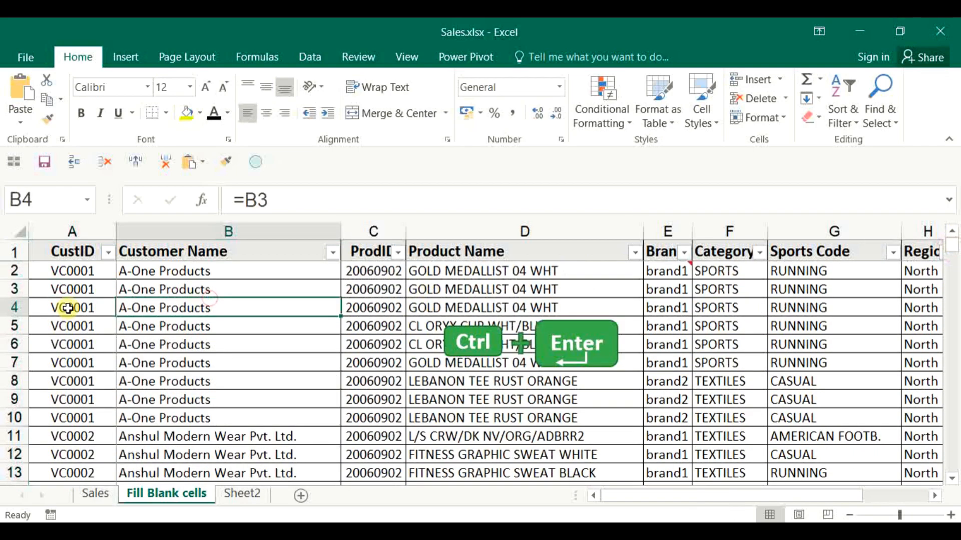
pyautogui.click(75, 272)
pyautogui.press('Down')
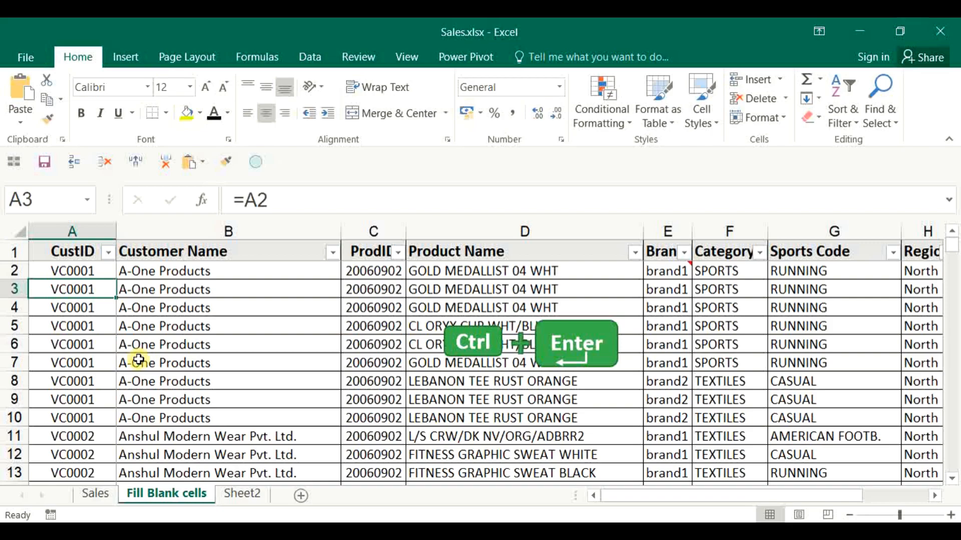
# Select A2 through B2365, copy the range, and paste it in place as values only to replace the formulas
pyautogui.press('Up')
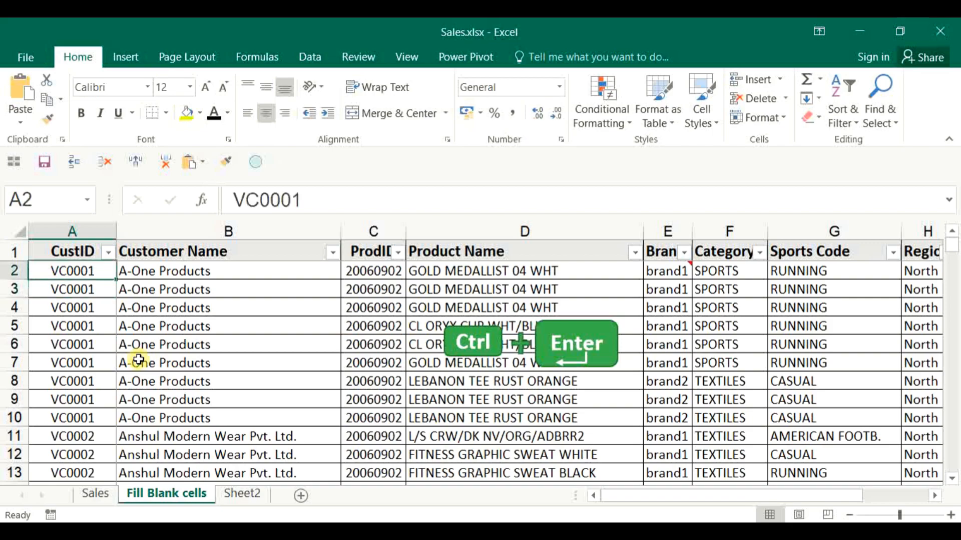
pyautogui.hotkey('shift', 'Right')
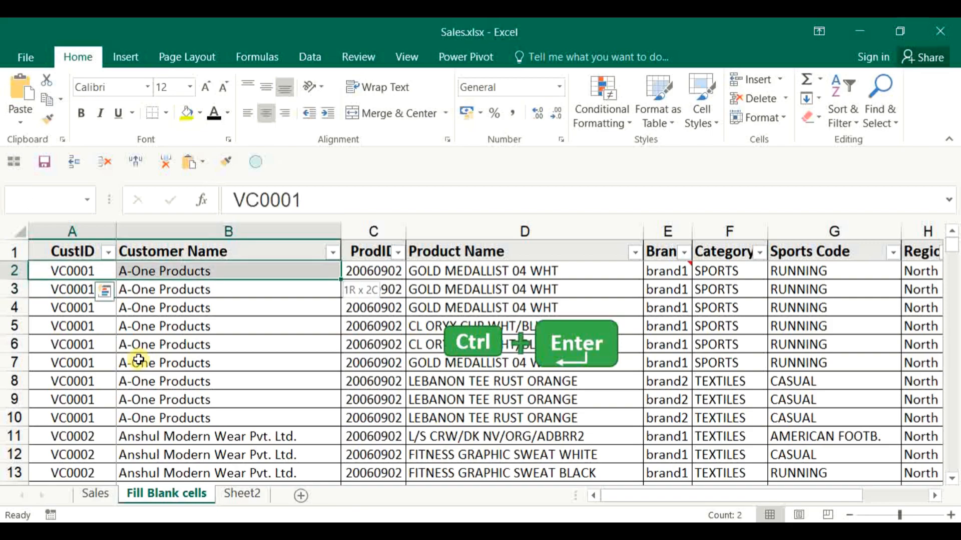
pyautogui.hotkey('ctrl', 'shift', 'Down')
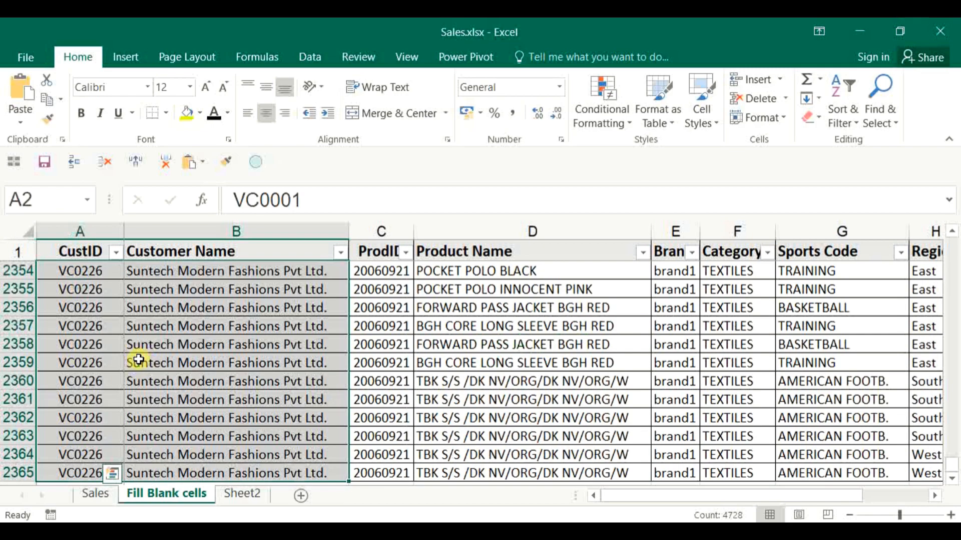
pyautogui.hotkey('ctrl', 'c')
pyautogui.hotkey('ctrl', 'q')
pyautogui.press('Escape')
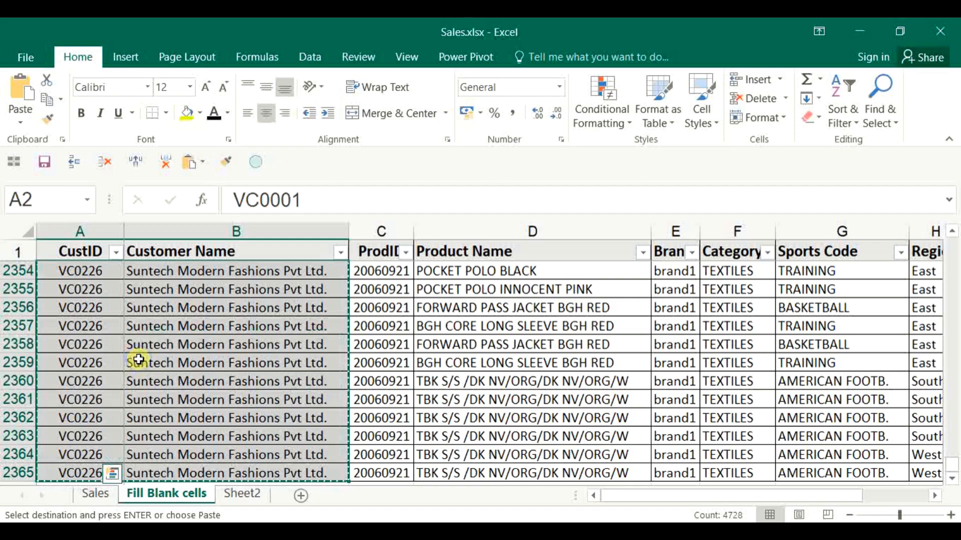
pyautogui.rightClick(138, 360)
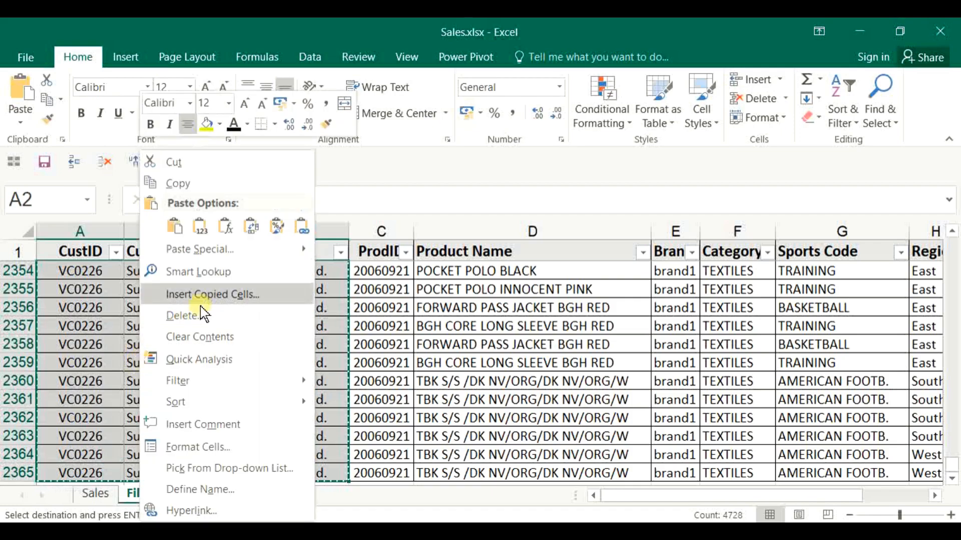
pyautogui.click(200, 226)
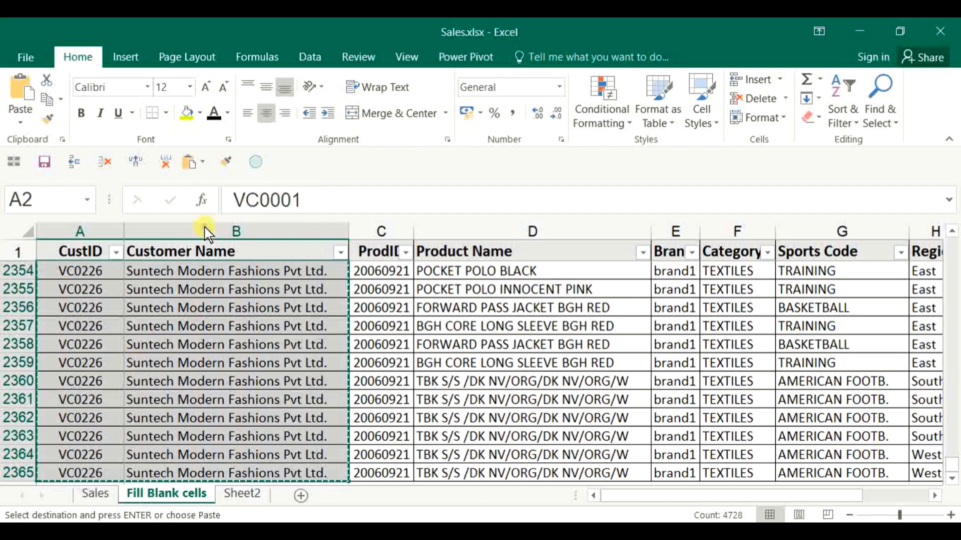
pyautogui.press('Escape')
# Check the Customer Name contents in B2359 and in the last data row, and return to cell A2
pyautogui.click(181, 357)
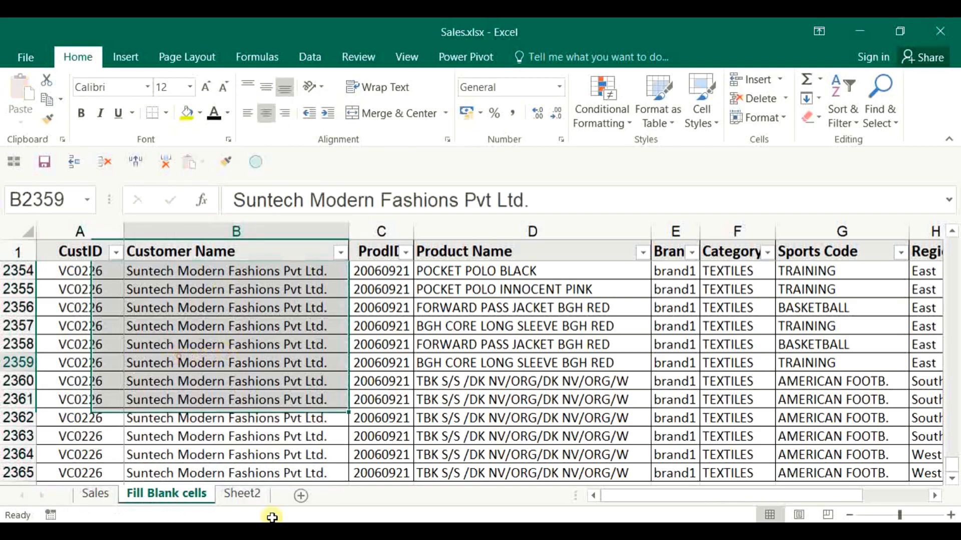
pyautogui.hotkey('ctrl', 'Down')
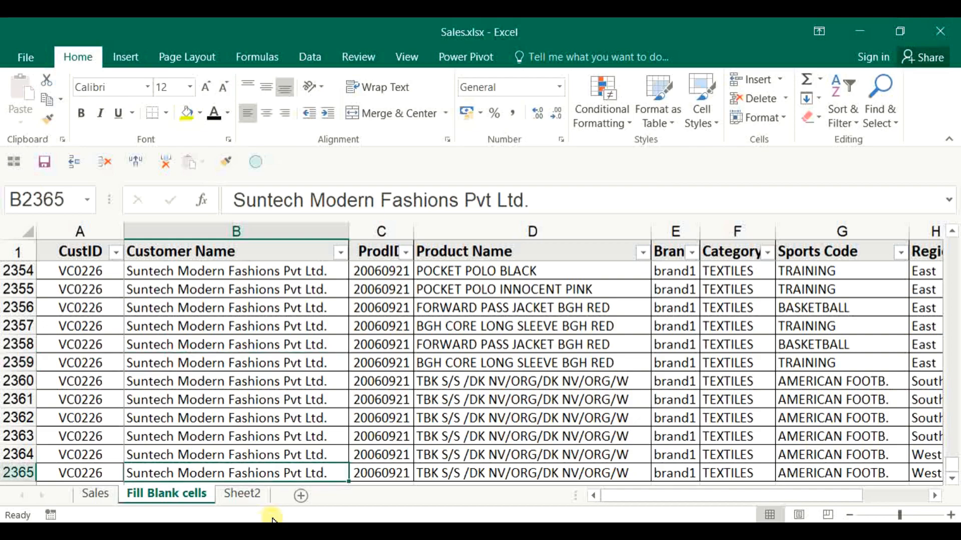
pyautogui.press('Down')
pyautogui.press('Up')
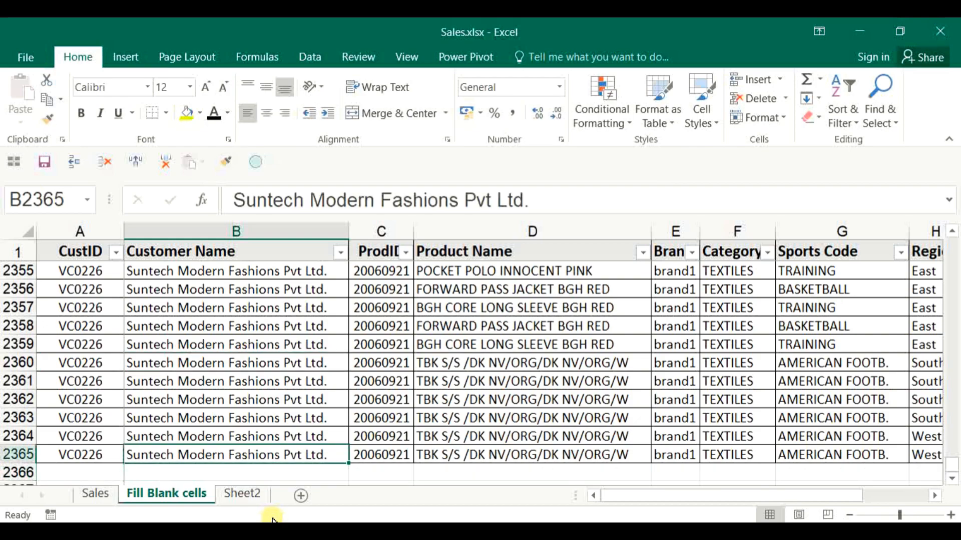
pyautogui.hotkey('ctrl', 'Up')
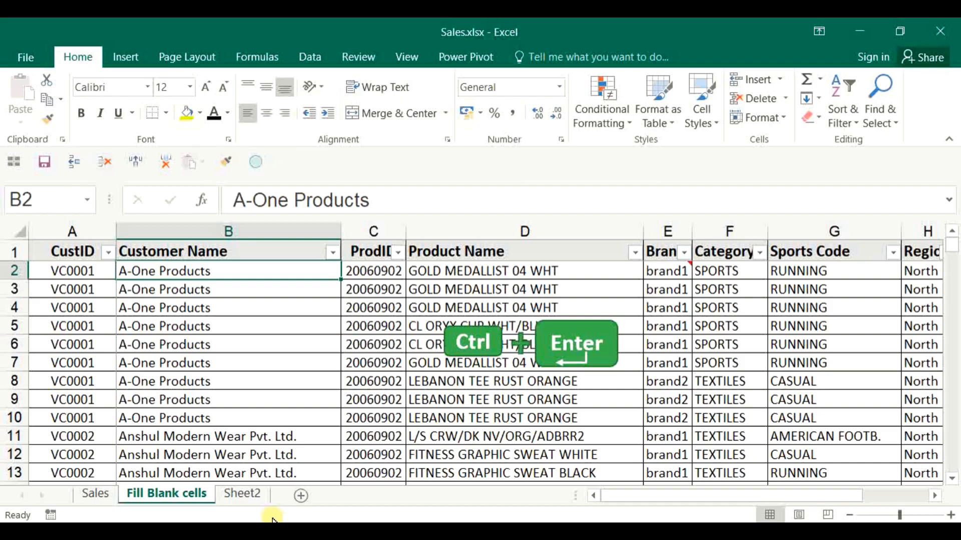
pyautogui.press('Left')
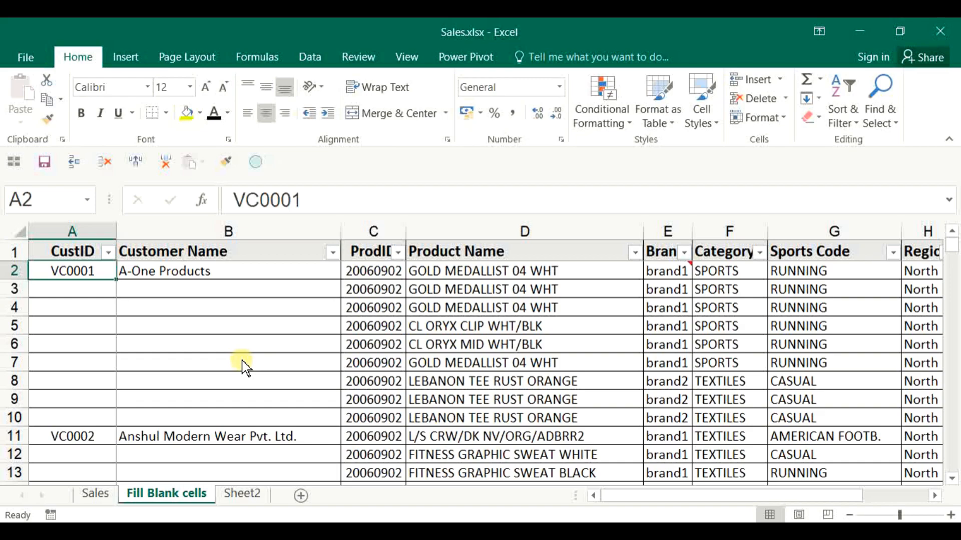
# Filter the Customer Name column again so that only the (Blanks) entries are listed
pyautogui.click(334, 253)
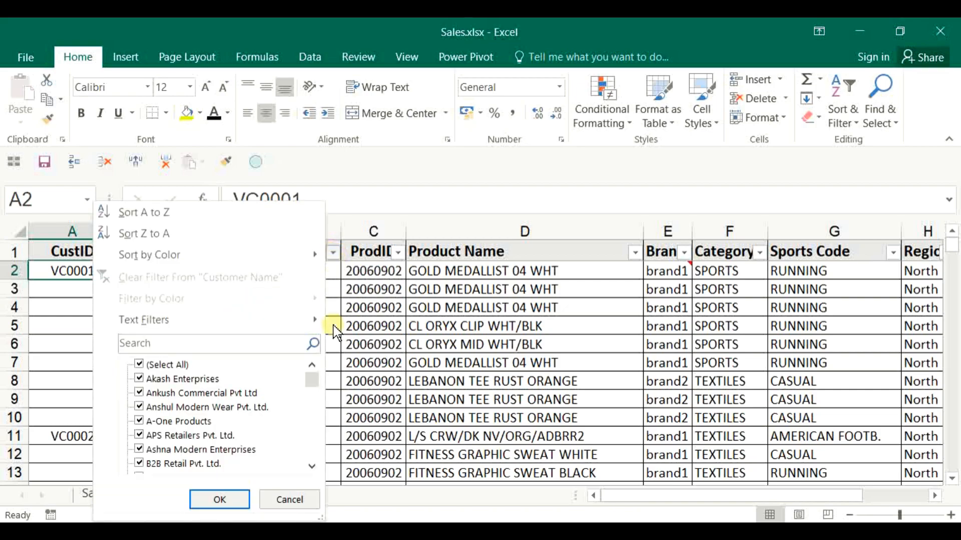
pyautogui.click(161, 365)
pyautogui.scroll(-2, 309, 399)
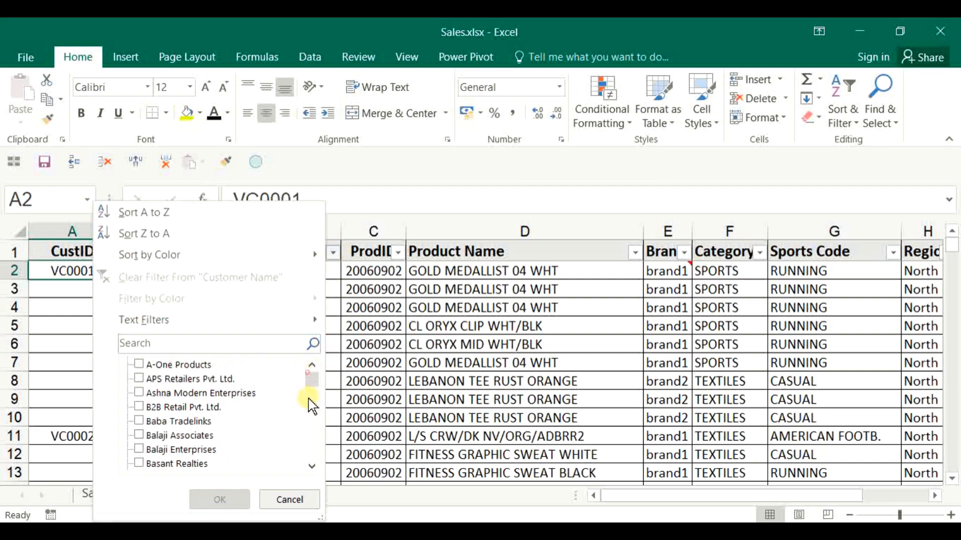
pyautogui.moveTo(308, 398); pyautogui.dragTo(311, 452)
pyautogui.click(141, 461)
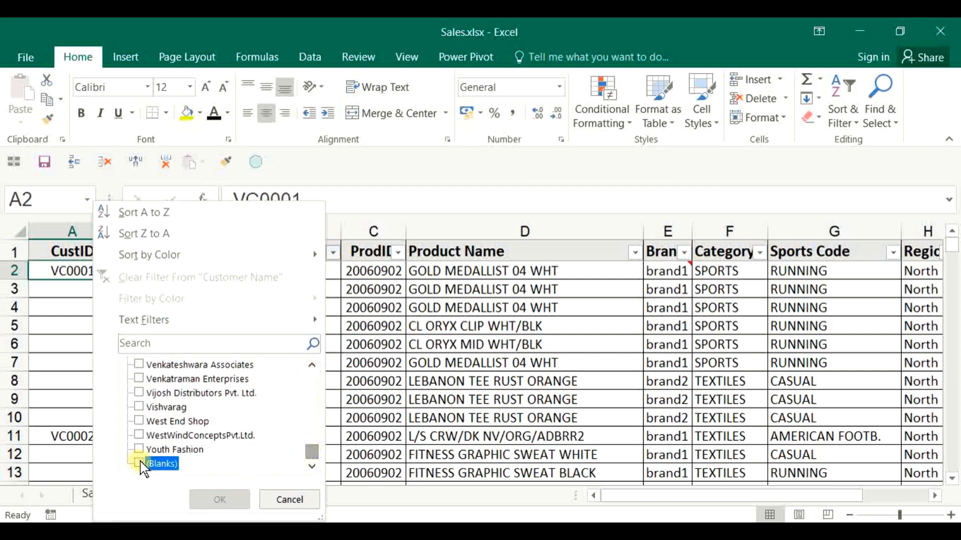
pyautogui.click(219, 500)
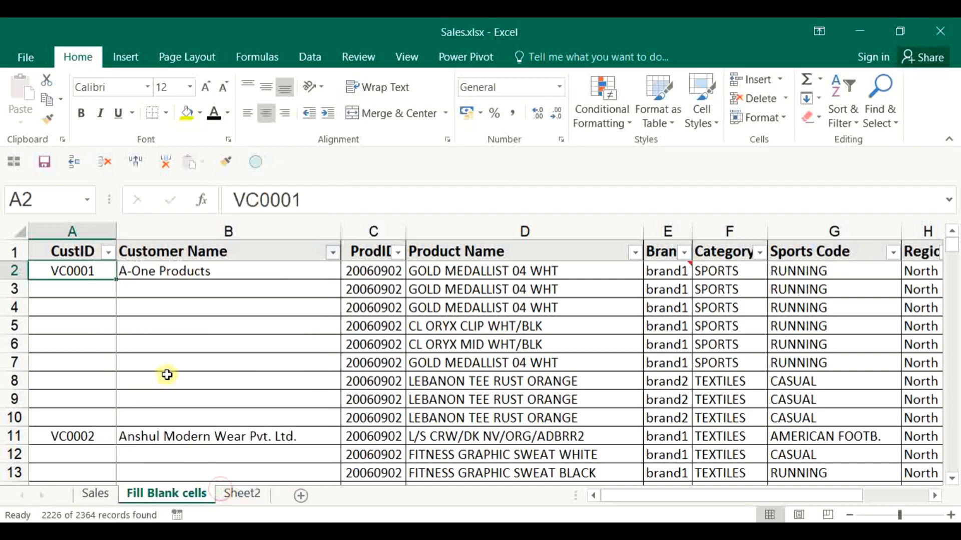
# Enter the formula =A2 in the first blank CustID cell, A3
pyautogui.click(96, 276)
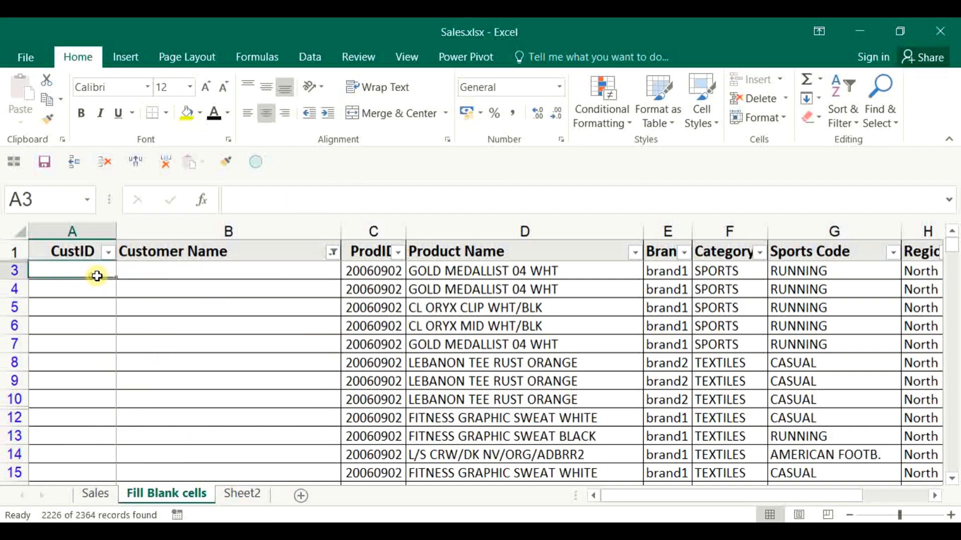
pyautogui.write('=')
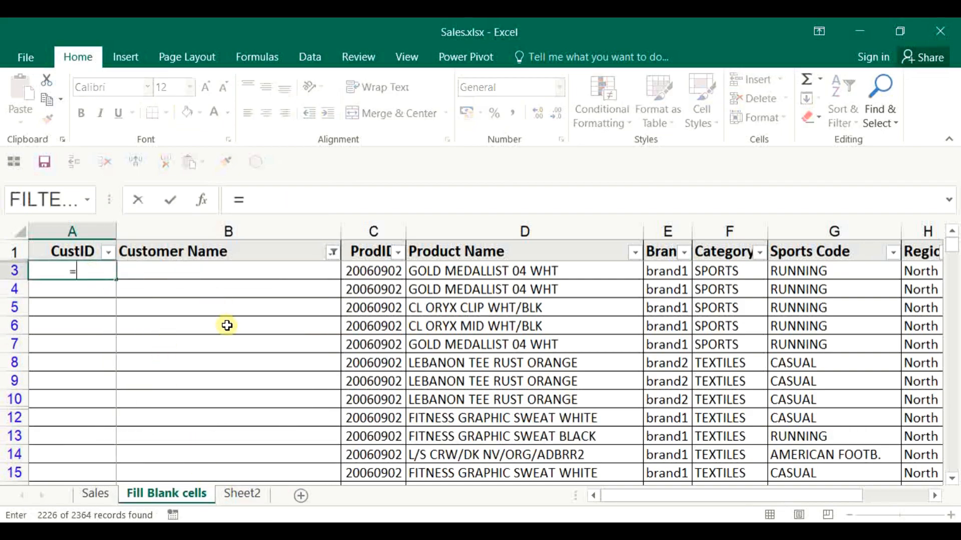
pyautogui.press('Up')
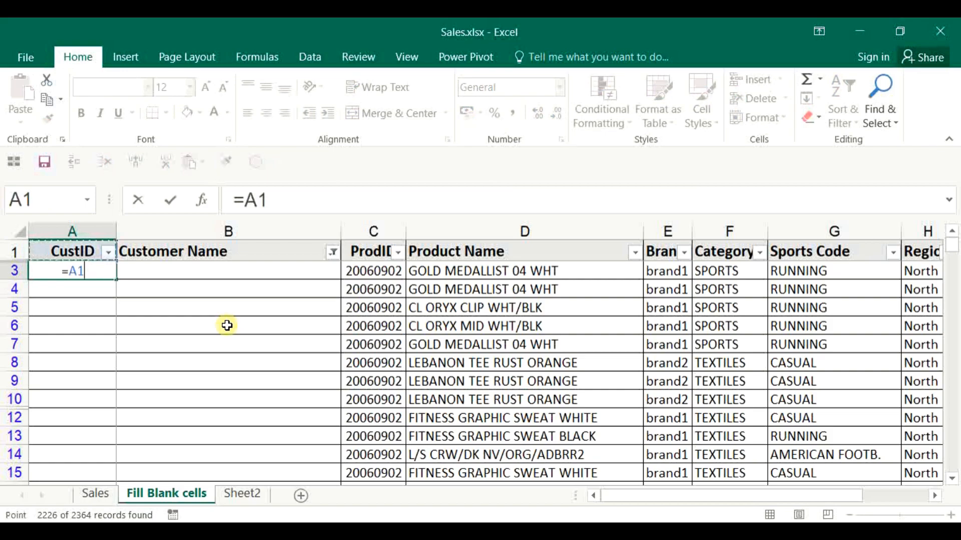
pyautogui.press('BackSpace')
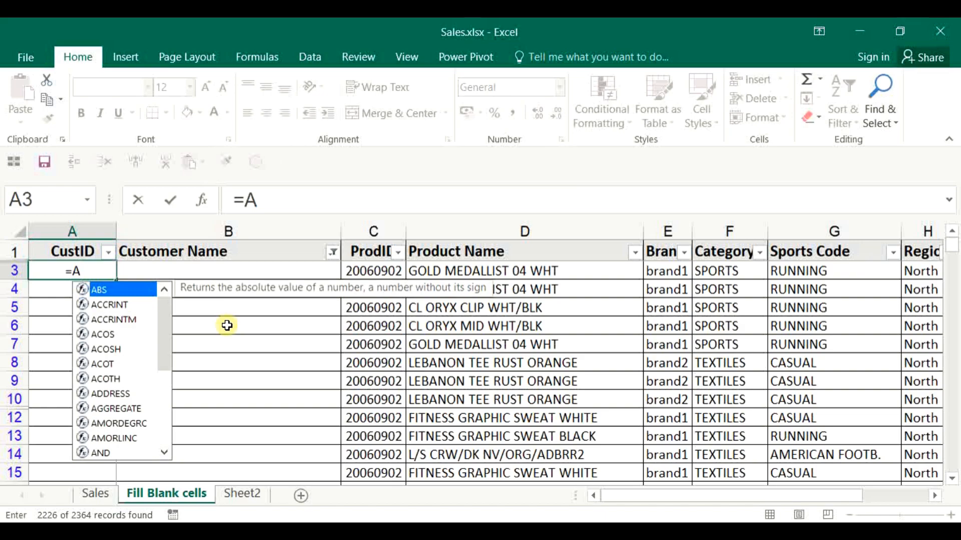
pyautogui.write('2')
pyautogui.press('Return')
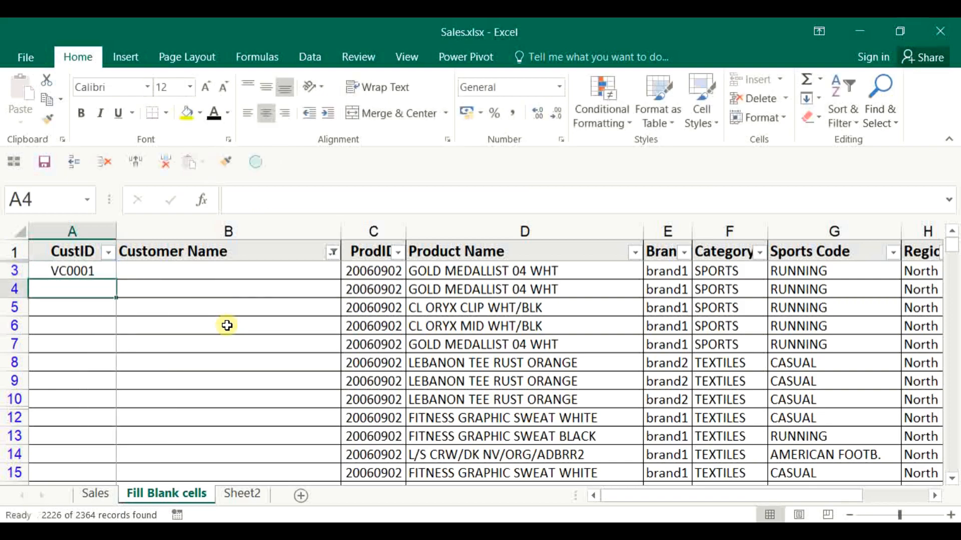
# Copy the formula from A3 into the adjacent Customer Name cell B3
pyautogui.press('Up')
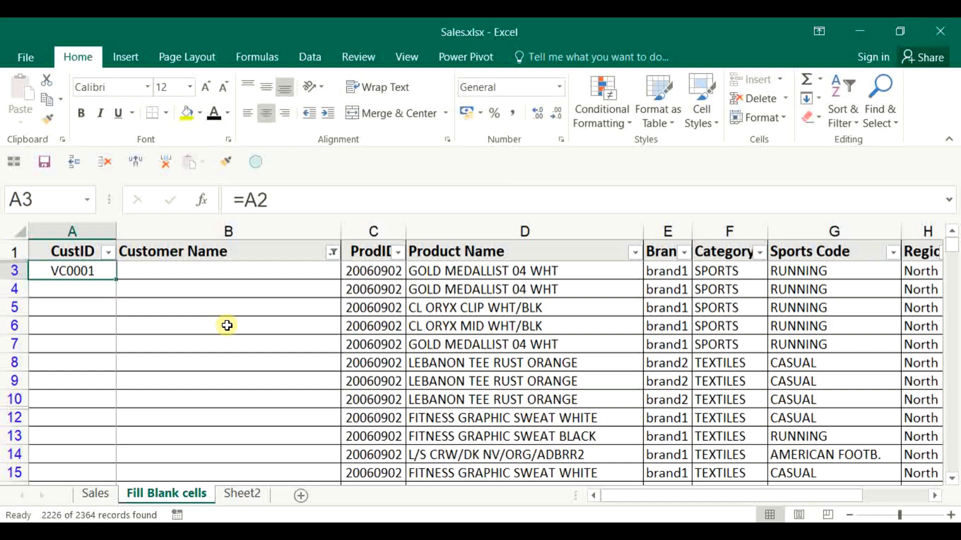
pyautogui.hotkey('ctrl', 'c')
pyautogui.press('Right')
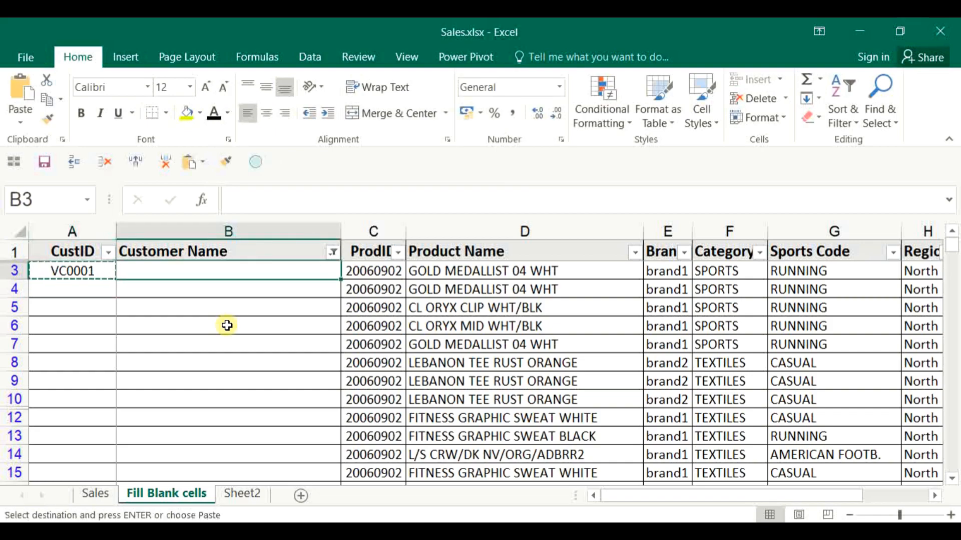
pyautogui.press('Return')
pyautogui.press('Left')
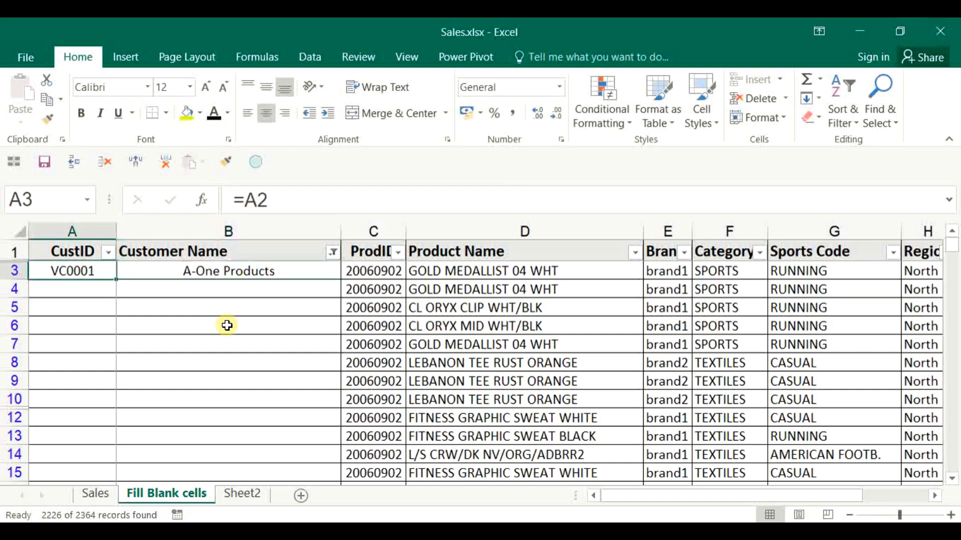
# Copy A3:B3 and paste the formulas into only the visible cells of A4 through B2365
pyautogui.hotkey('shift', 'Right')
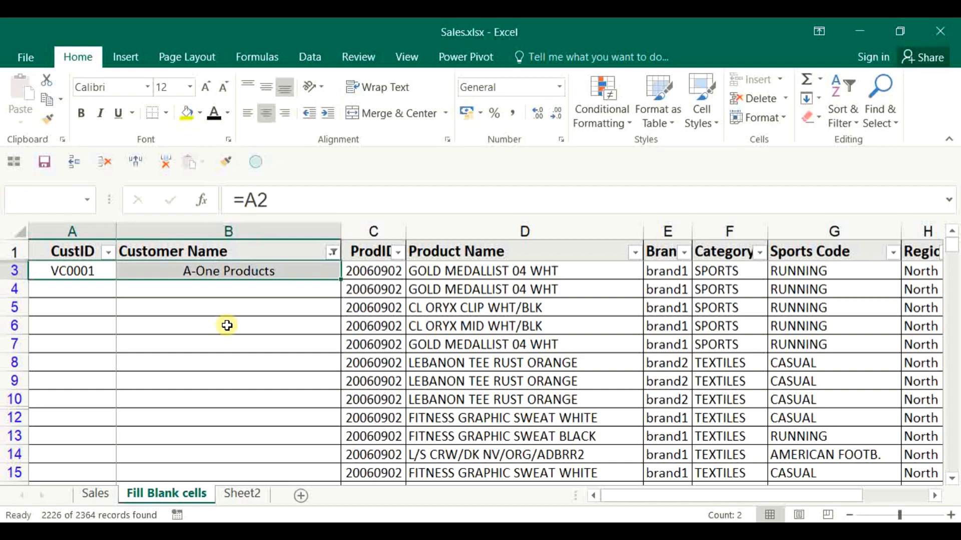
pyautogui.hotkey('ctrl', 'c')
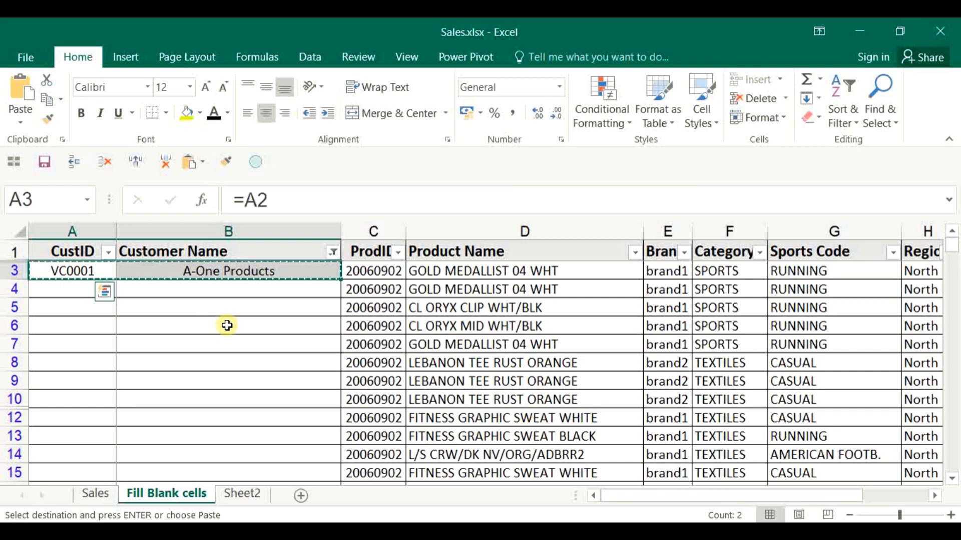
pyautogui.click(57, 289)
pyautogui.moveTo(57, 289); pyautogui.dragTo(227, 304)
pyautogui.scroll(-2, 225, 352)
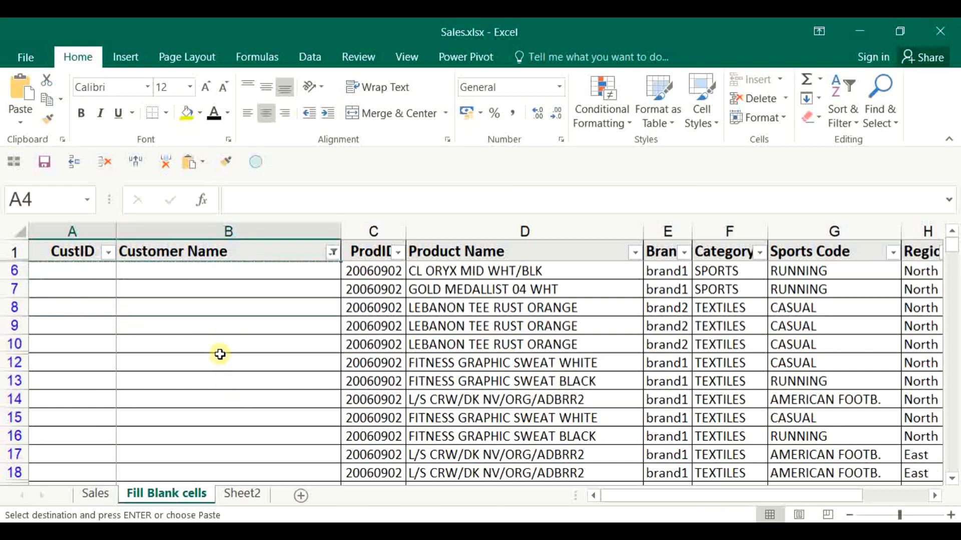
pyautogui.moveTo(953, 250); pyautogui.dragTo(954, 499)
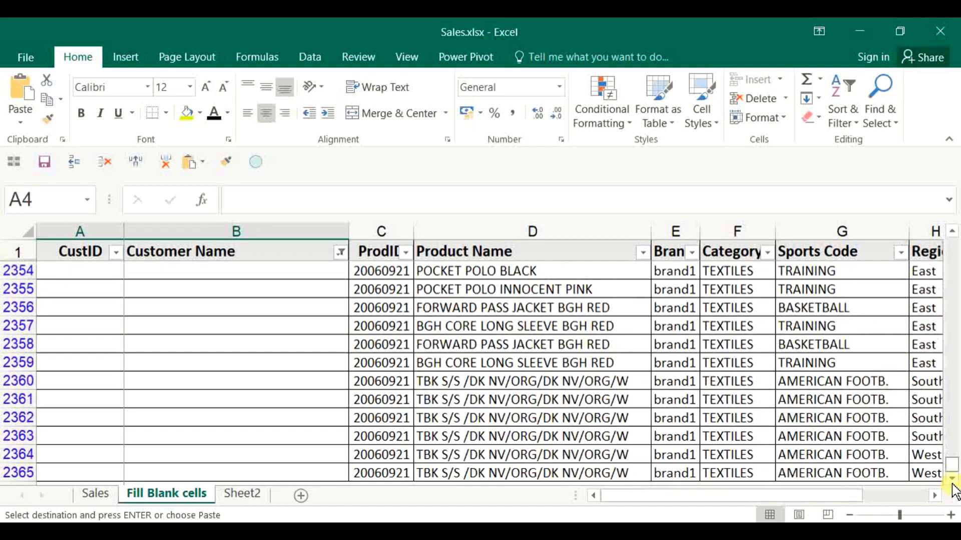
pyautogui.scroll(-1, 444, 446)
pyautogui.keyDown('shift'); pyautogui.click(281, 440); pyautogui.keyUp('shift')
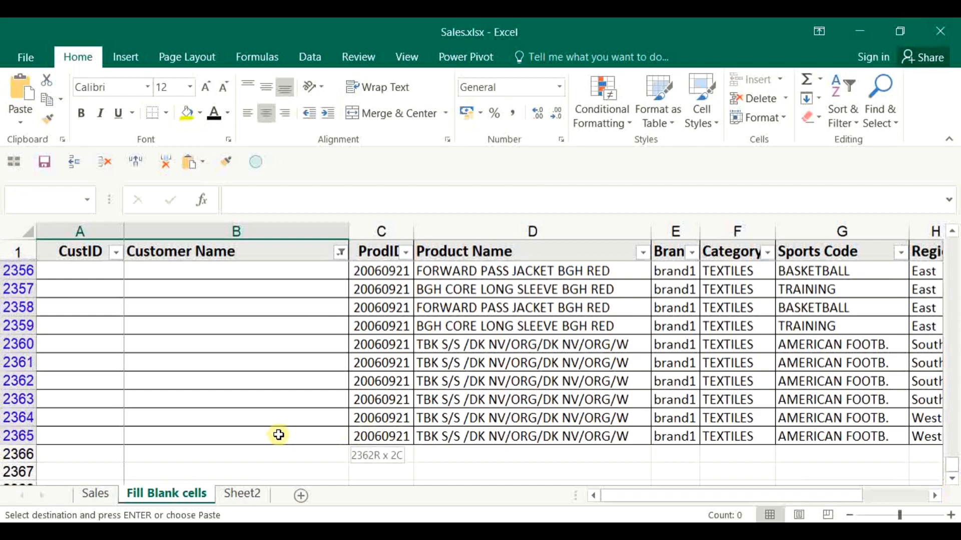
pyautogui.moveTo(950, 466); pyautogui.dragTo(945, 230)
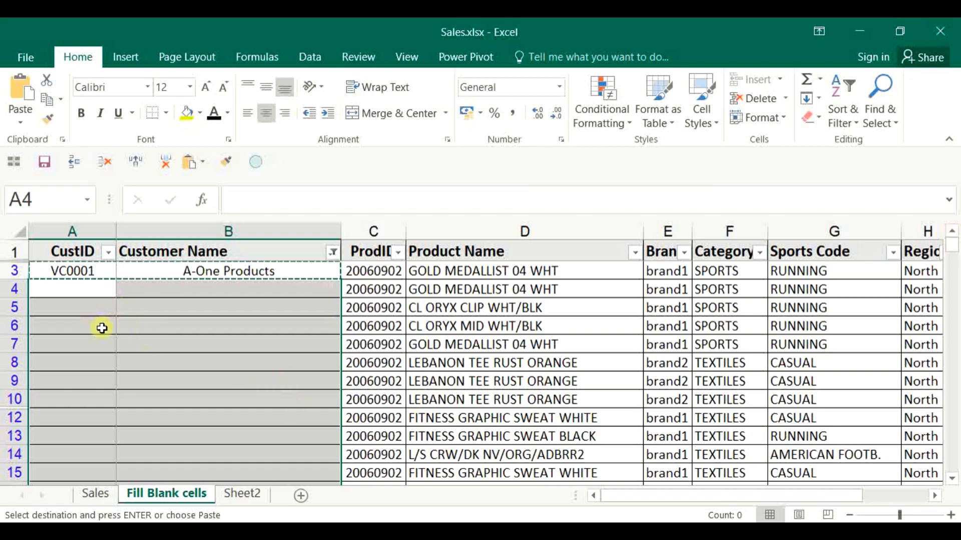
pyautogui.click(15, 161)
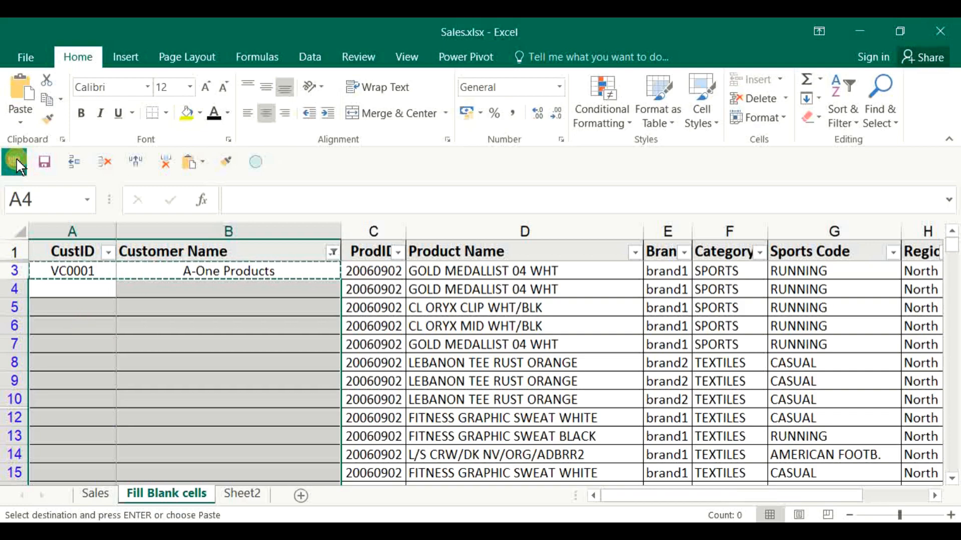
pyautogui.click(15, 93)
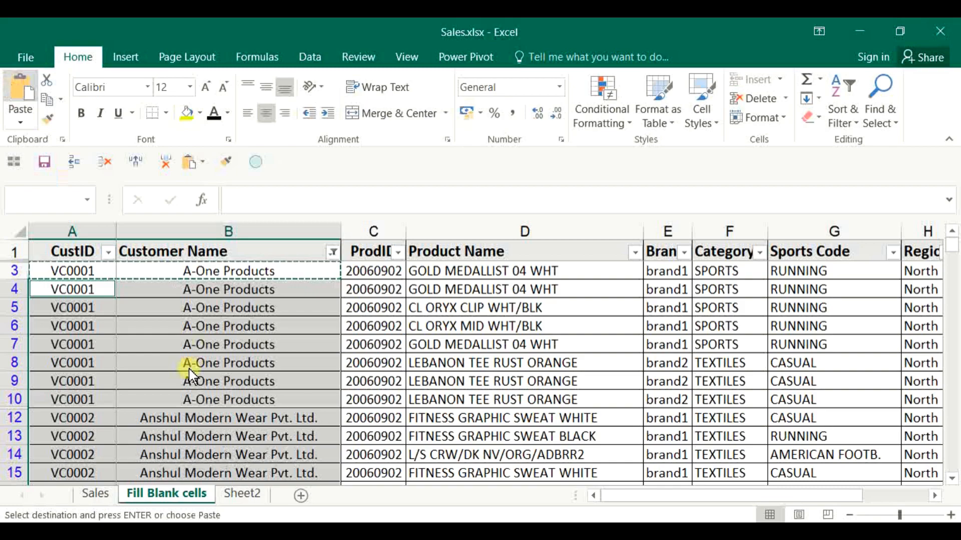
# Leave copy mode and check the pasted formulas at the start and end of the filled range, including B2365
pyautogui.scroll(-1, 167, 363)
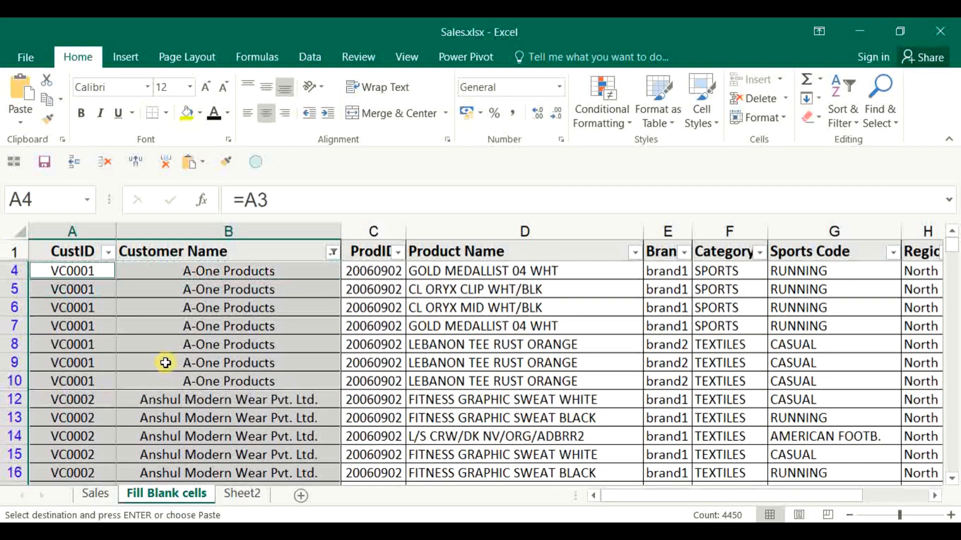
pyautogui.press('Escape')
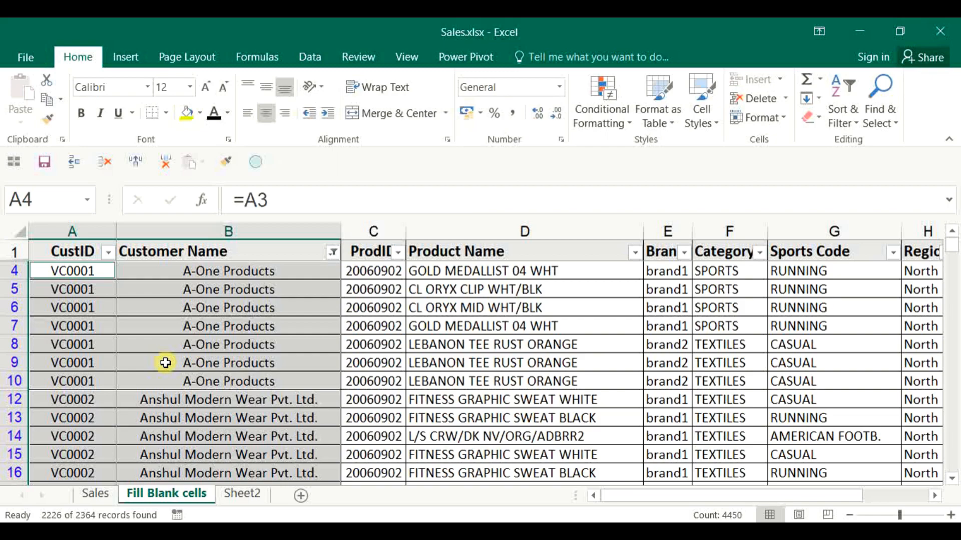
pyautogui.hotkey('shift', 'Return')
pyautogui.scroll(-3, 167, 365)
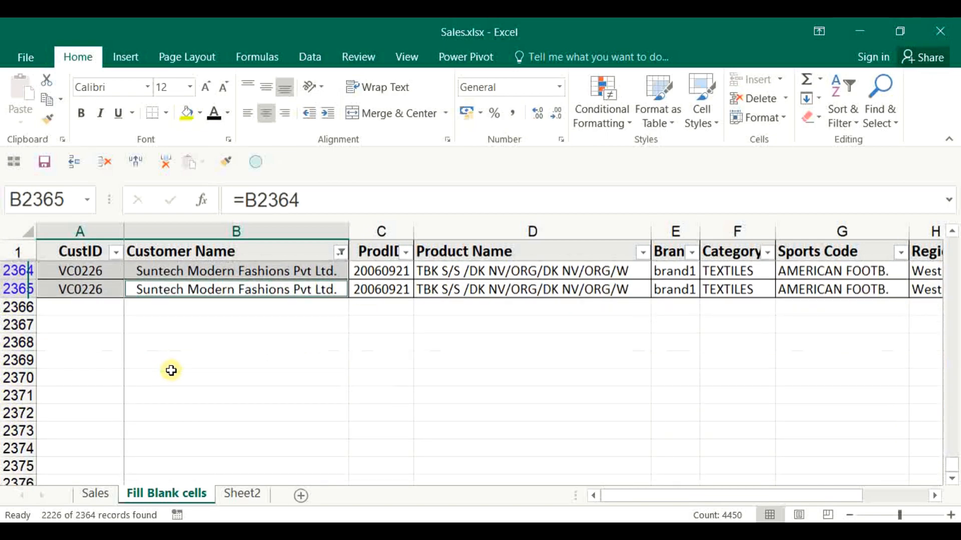
pyautogui.press('Return')
pyautogui.press('Return')
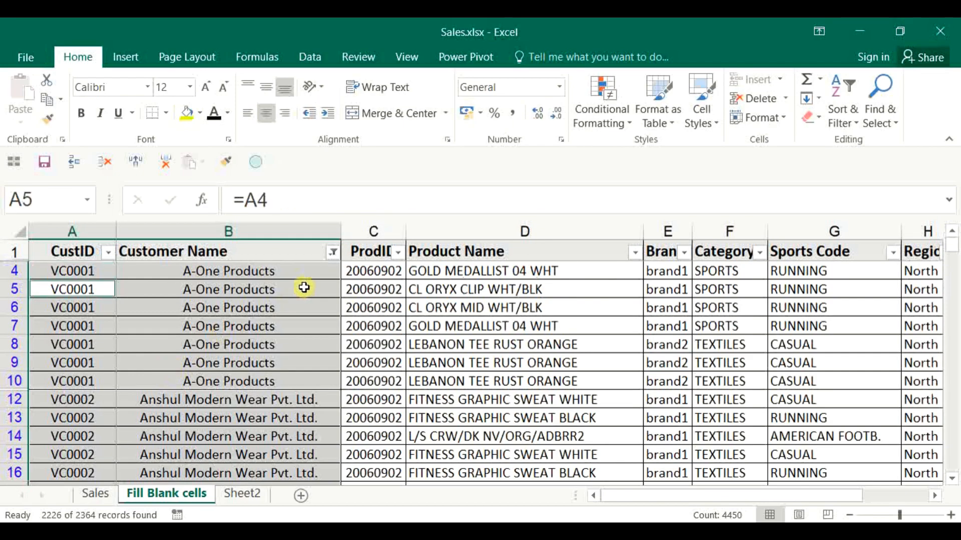
# Clear the filter from the Customer Name column so that all rows are listed
pyautogui.click(331, 252)
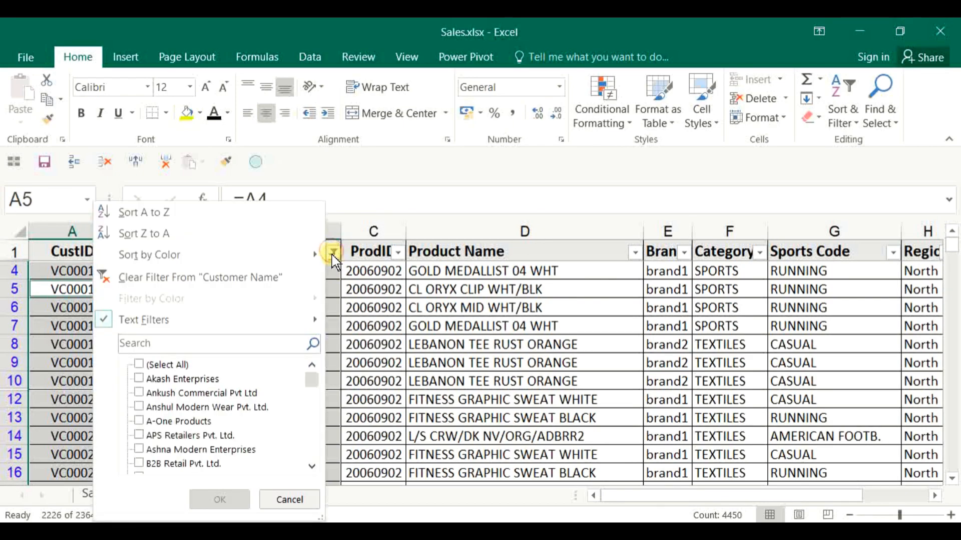
pyautogui.click(200, 288)
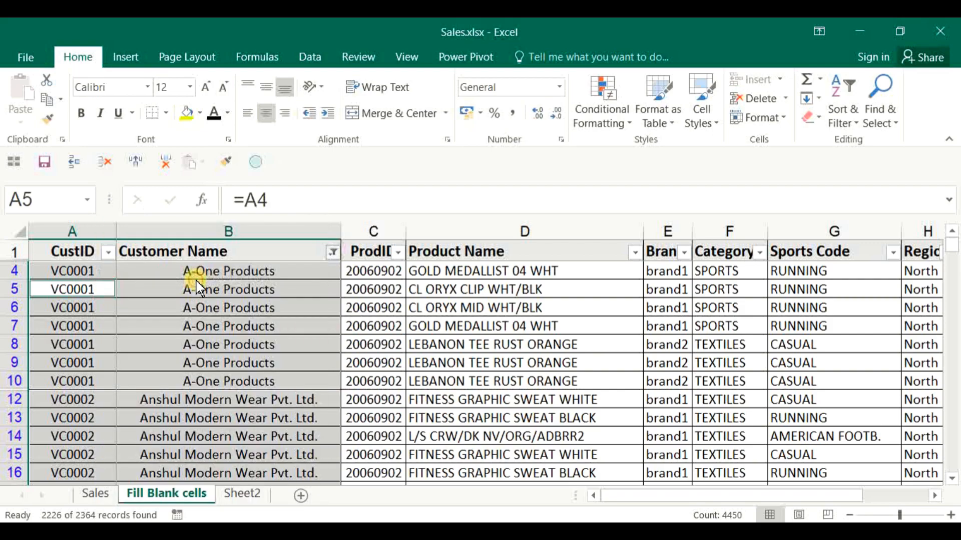
pyautogui.scroll(-1, 193, 275)
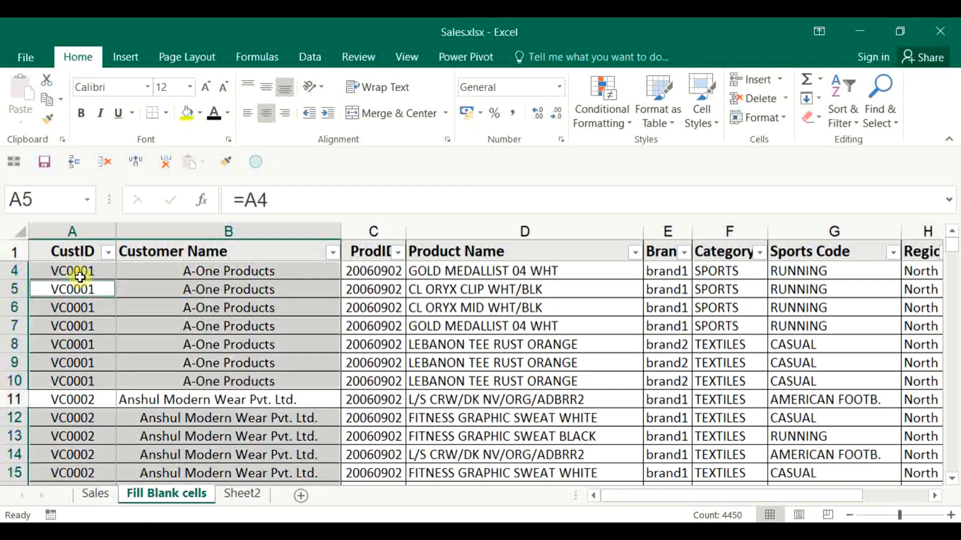
# Check the Customer Name formulas in B5 and in the last data row, and return to the column header
pyautogui.click(162, 294)
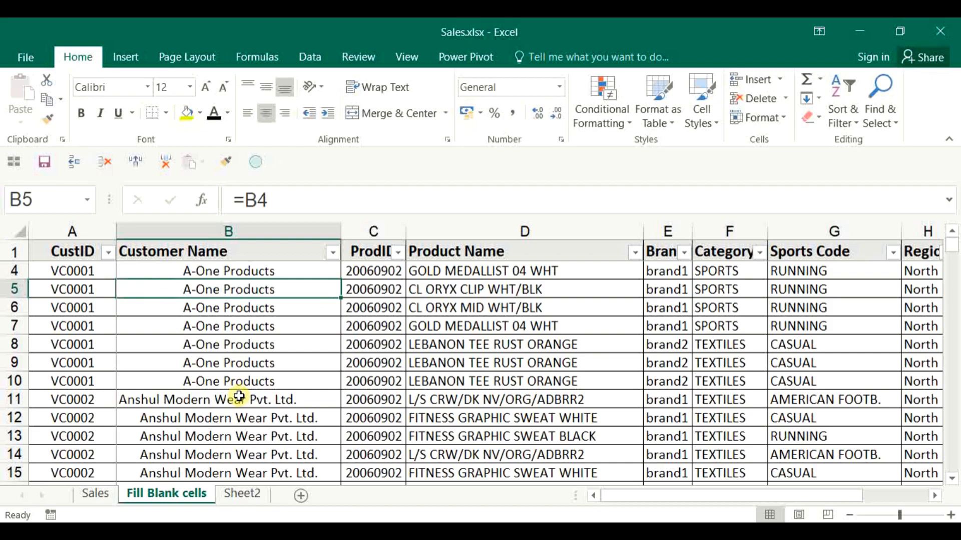
pyautogui.hotkey('ctrl', 'Down')
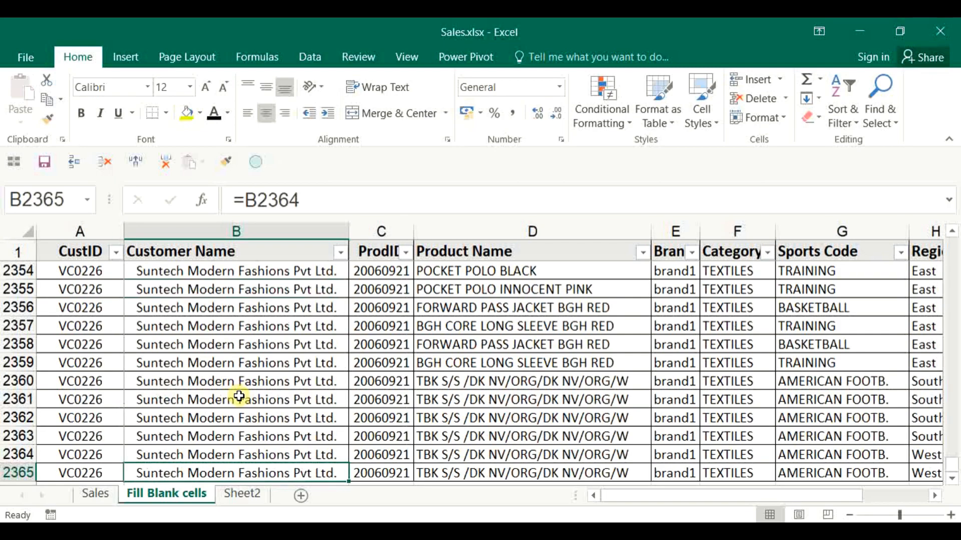
pyautogui.press('Down')
pyautogui.press('Down')
pyautogui.press('Down')
pyautogui.hotkey('ctrl', 'Up')
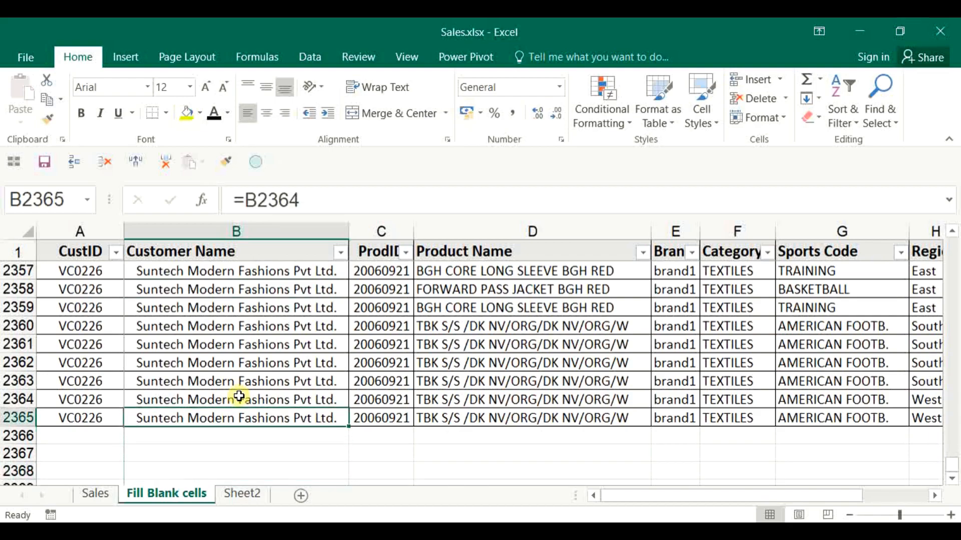
pyautogui.hotkey('ctrl', 'Up')
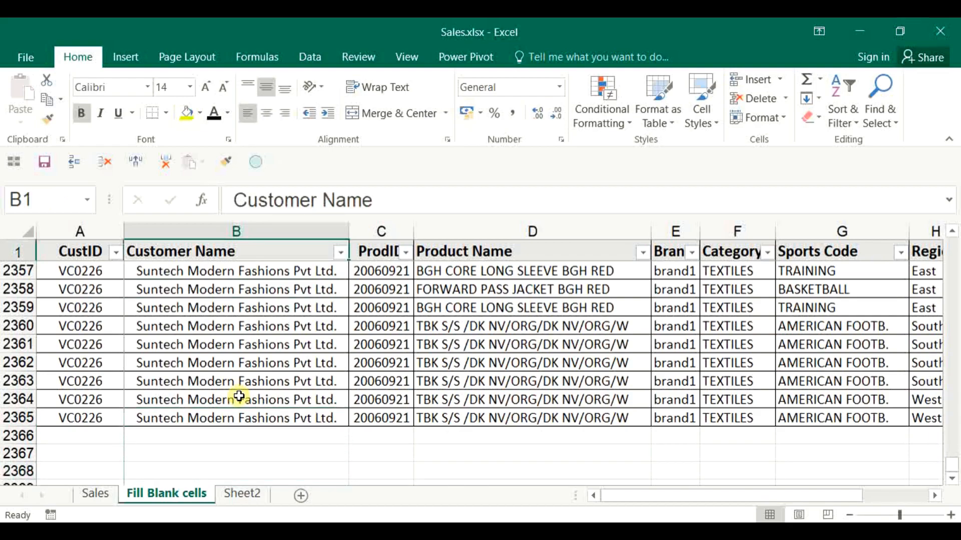
# Align the Customer Name entries in B2 through B2365 to the left and return to cell A1
pyautogui.press('Down')
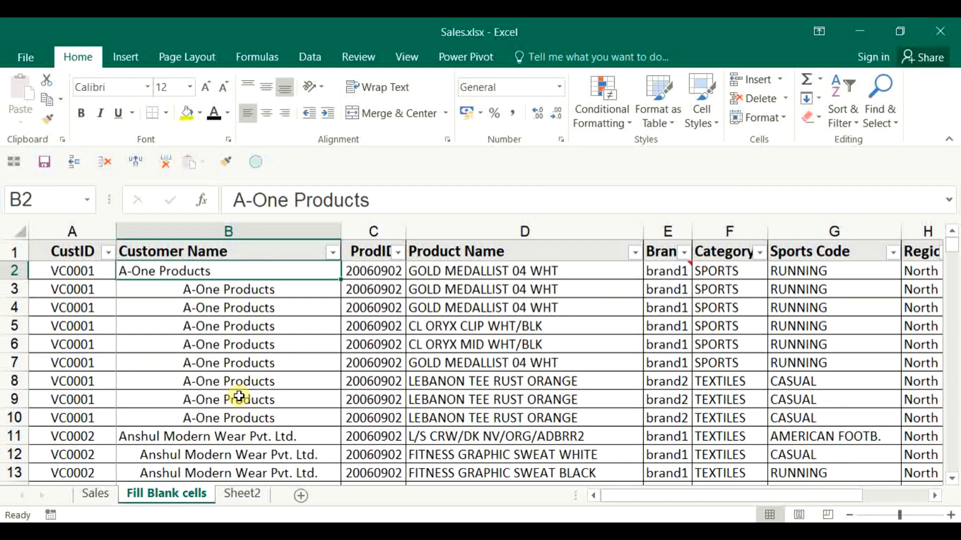
pyautogui.hotkey('ctrl', 'shift', 'Down')
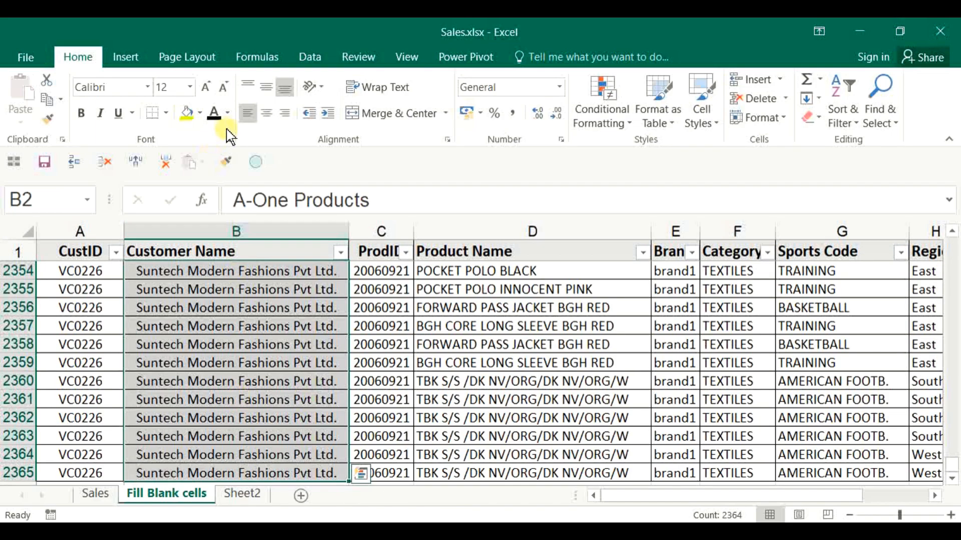
pyautogui.click(245, 115)
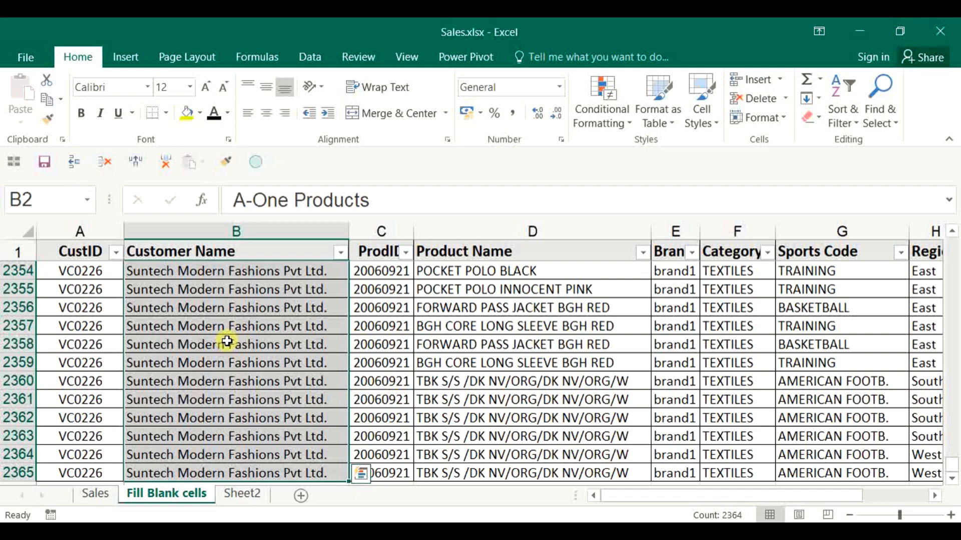
pyautogui.hotkey('ctrl', 'Home')
pyautogui.press('Up')
pyautogui.press('Left')
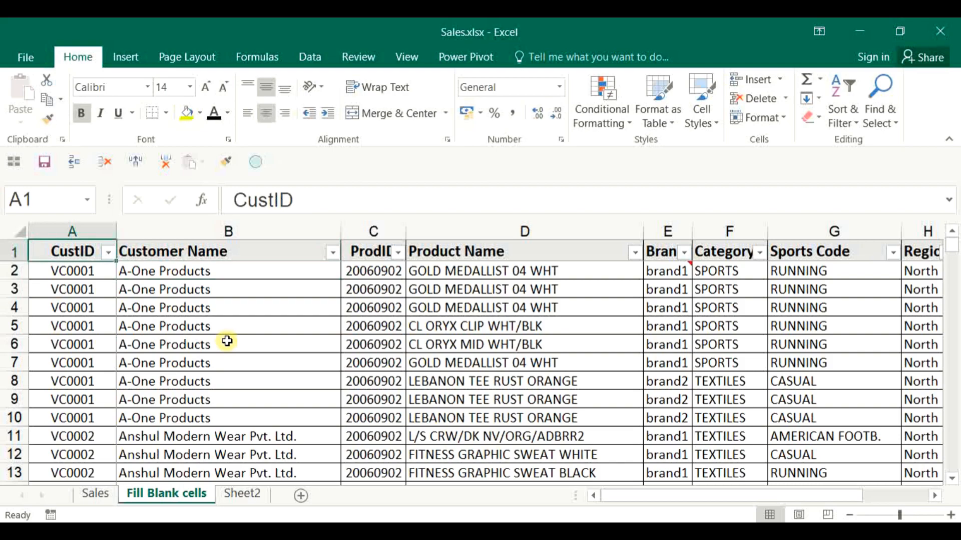
# Copy A2 through B2365 and paste the range in place as values only
pyautogui.press('Down')
pyautogui.hotkey('shift', 'Right')
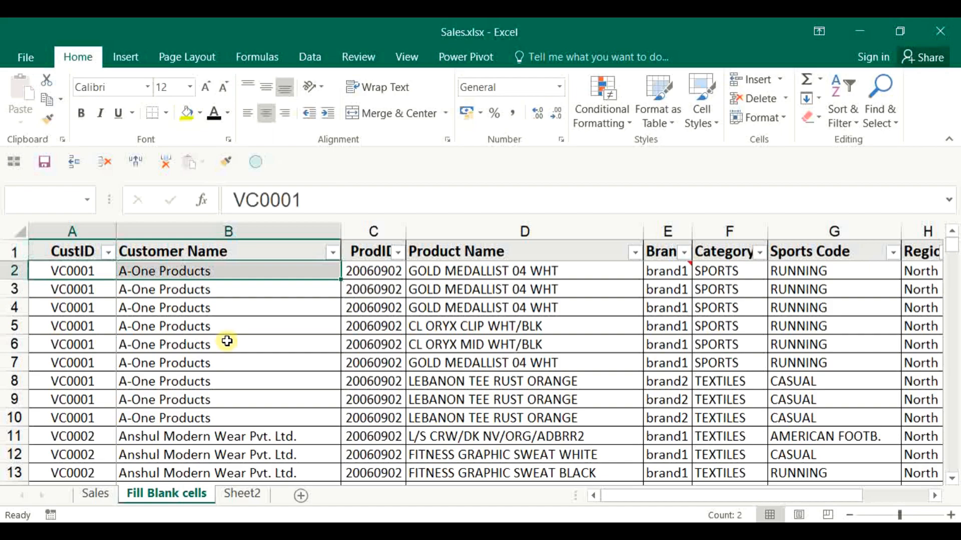
pyautogui.hotkey('ctrl', 'shift', 'Down')
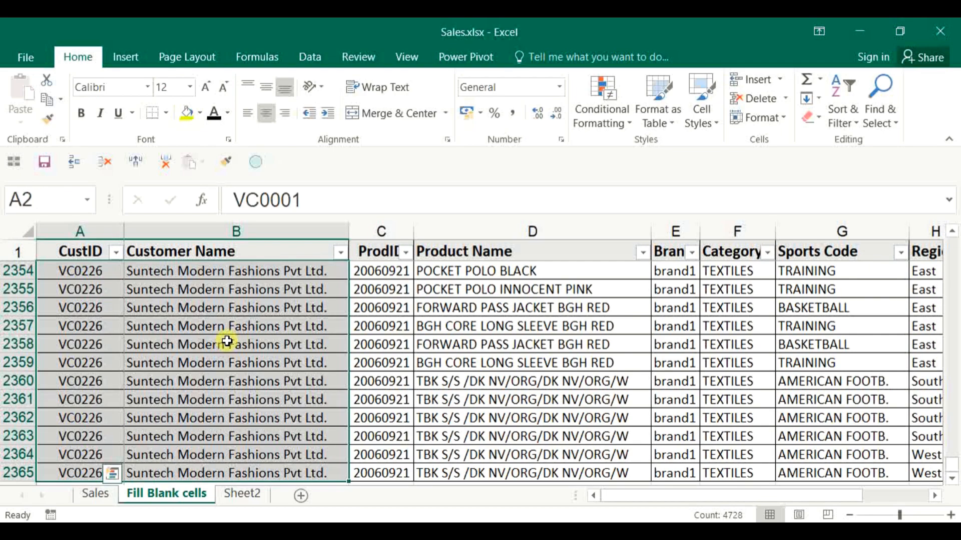
pyautogui.hotkey('ctrl', 'q')
pyautogui.press('Escape')
pyautogui.hotkey('ctrl', 'c')
pyautogui.hotkey('shift', 'F10')
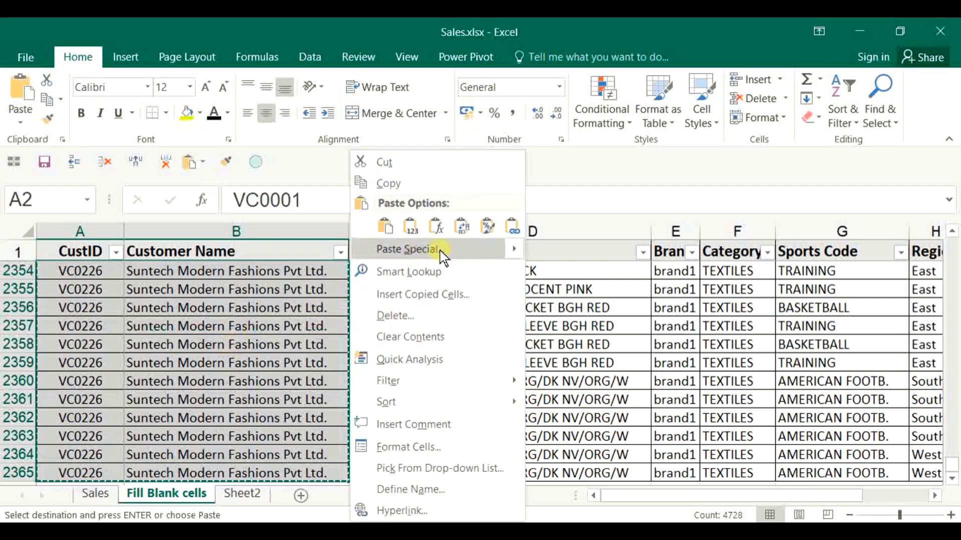
pyautogui.click(410, 229)
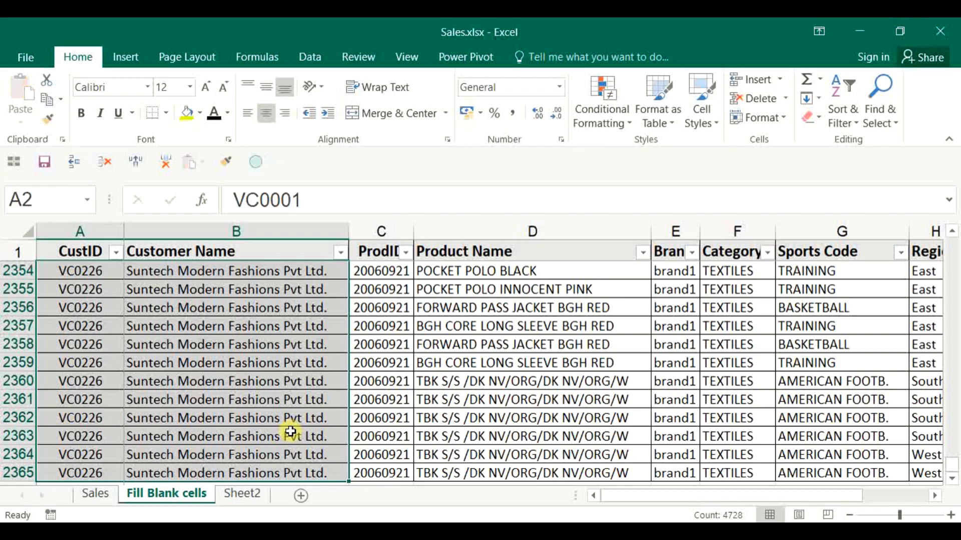
pyautogui.press('Right')
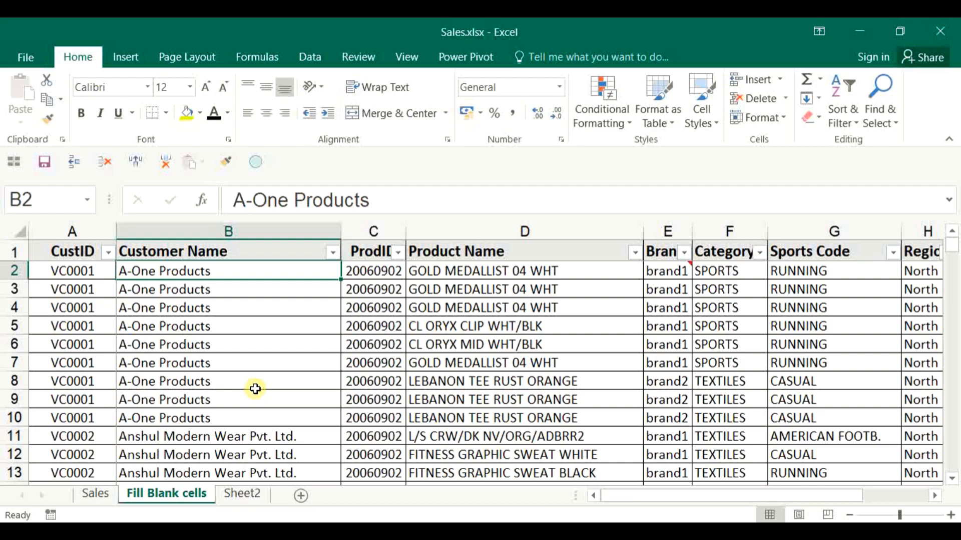
pyautogui.click(891, 128)
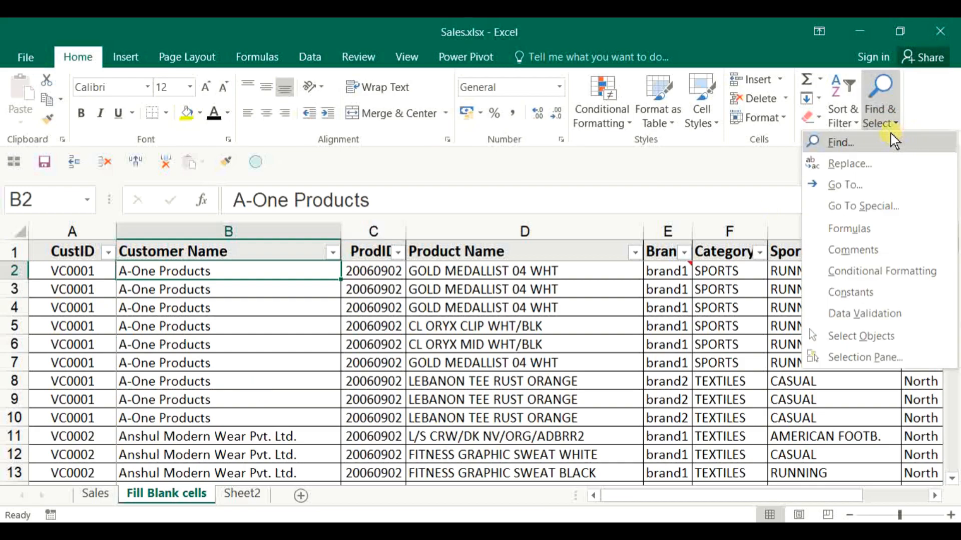
pyautogui.click(878, 205)
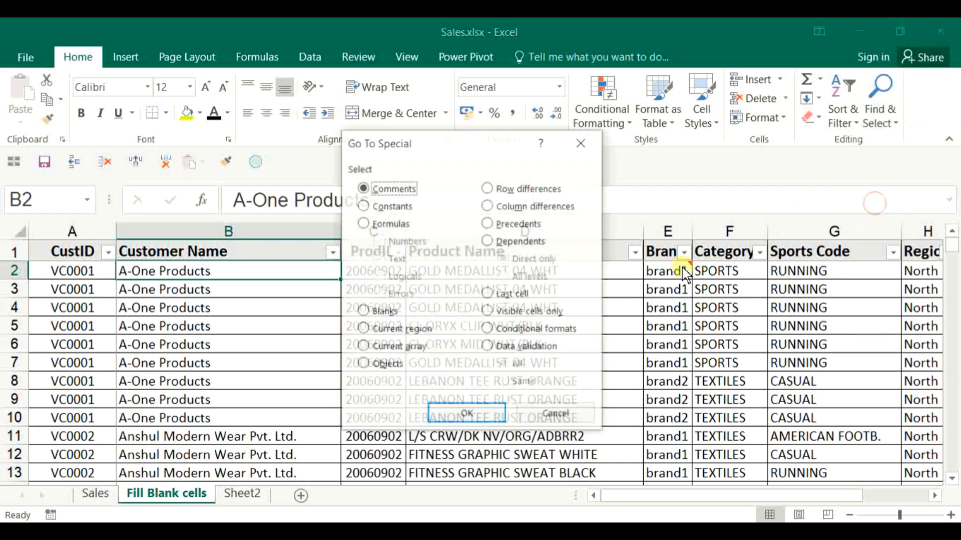
pyautogui.click(522, 310)
pyautogui.click(554, 414)
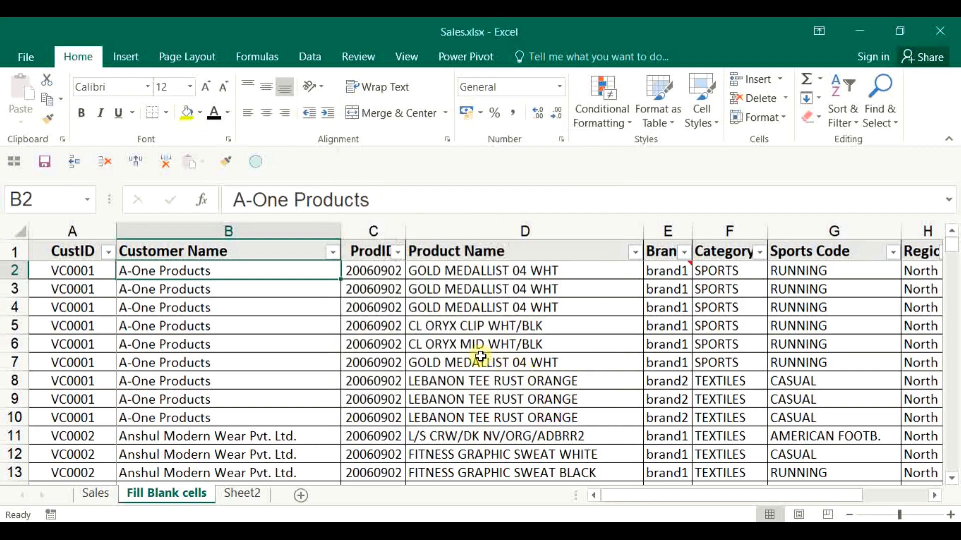
pyautogui.press('F5')
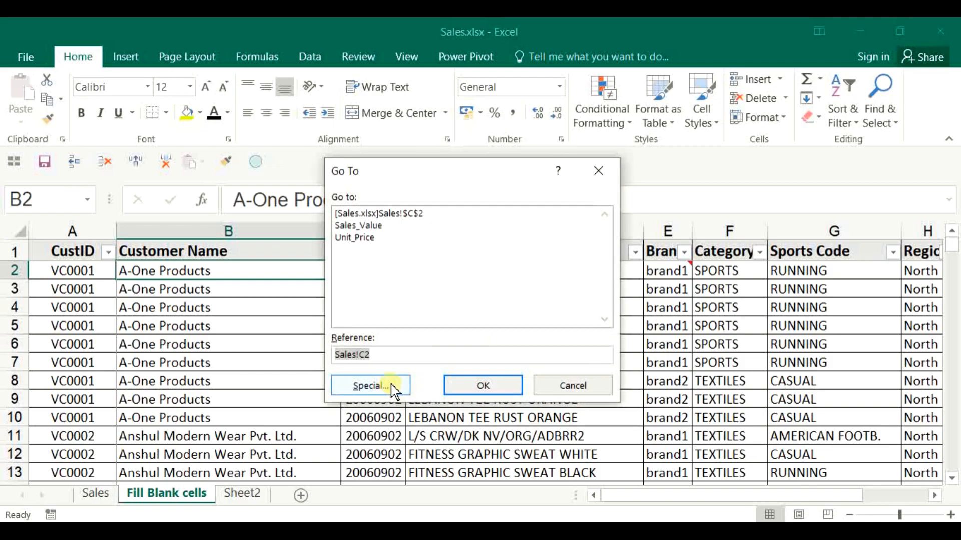
pyautogui.click(392, 387)
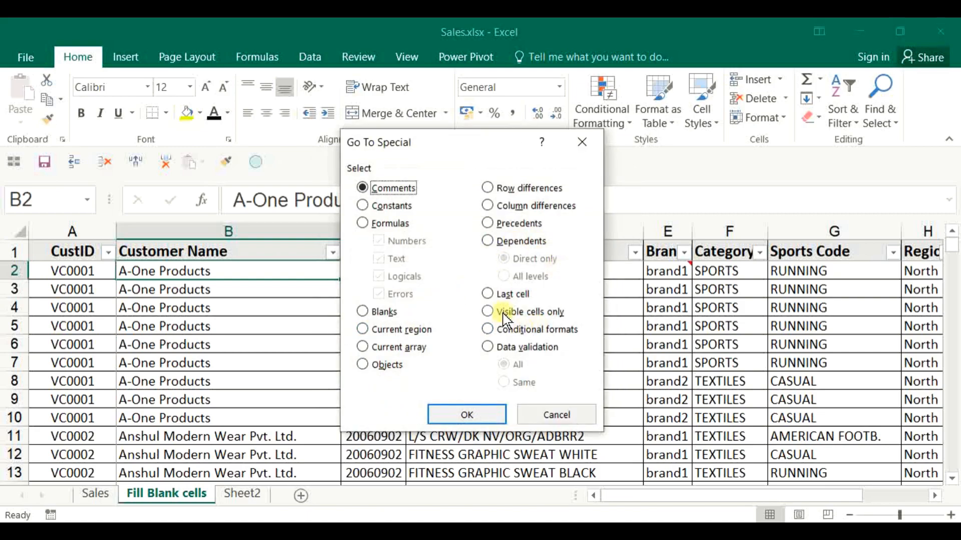
pyautogui.click(515, 311)
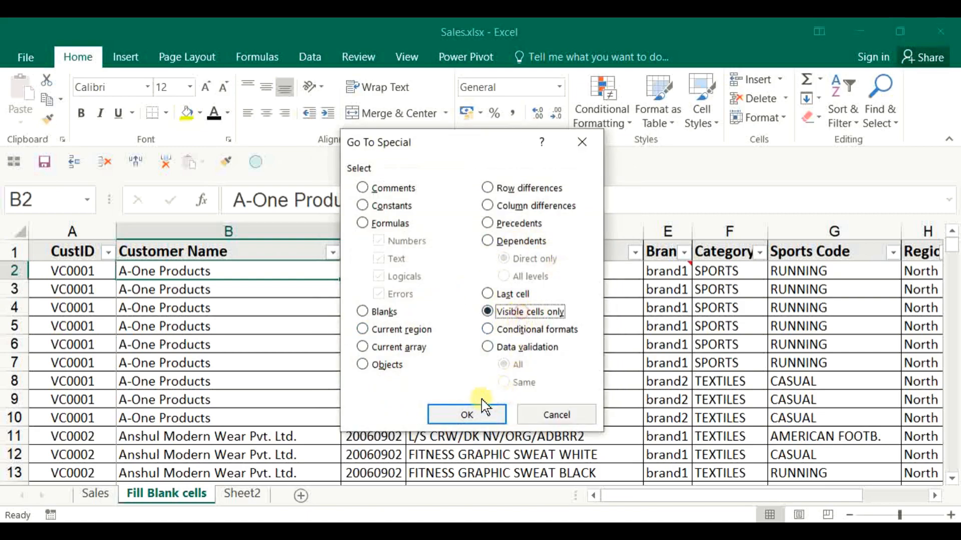
pyautogui.click(548, 412)
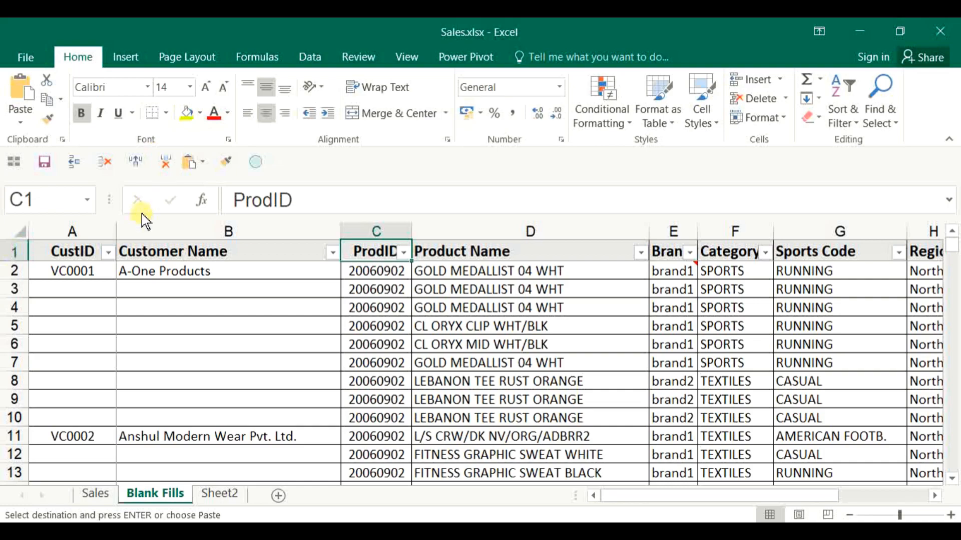
# Copy the formatting of the entire header row 1 with a locked Format Painter and apply it to rows 11 and 19
pyautogui.click(10, 250)
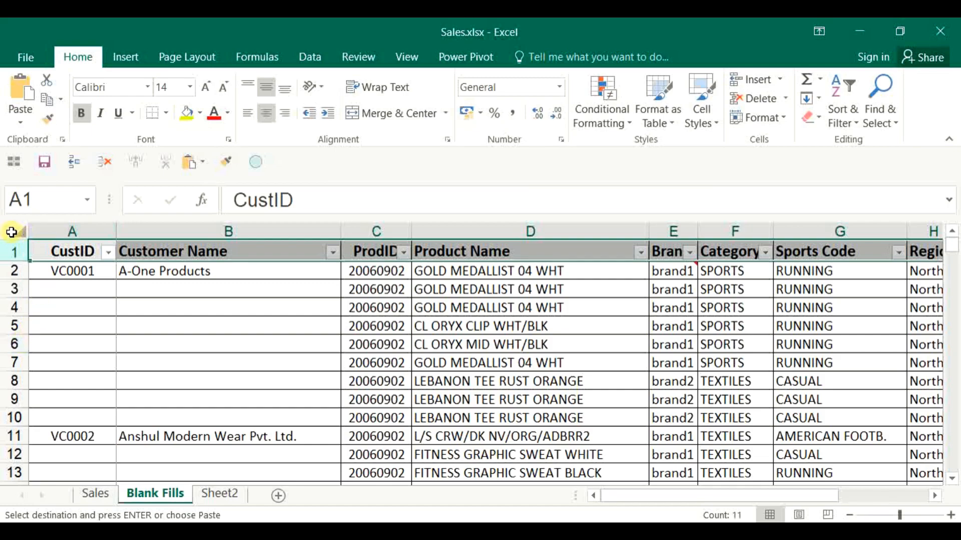
pyautogui.hotkey('ctrl', '.')
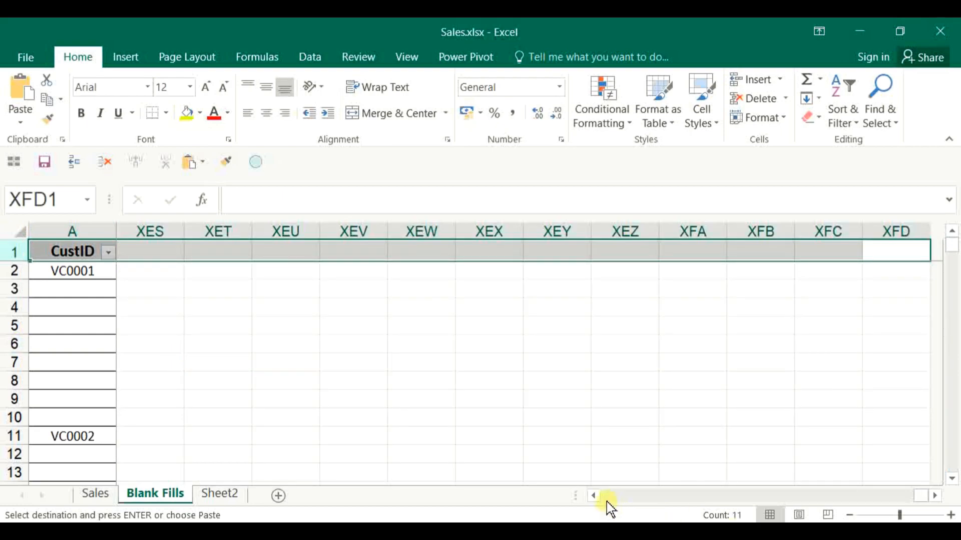
pyautogui.moveTo(923, 496); pyautogui.dragTo(601, 495)
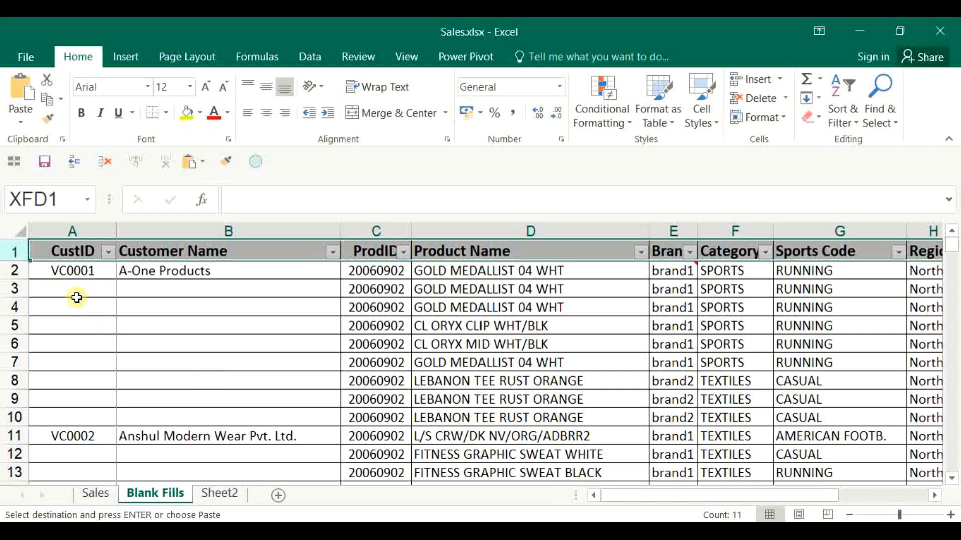
pyautogui.click(56, 129)
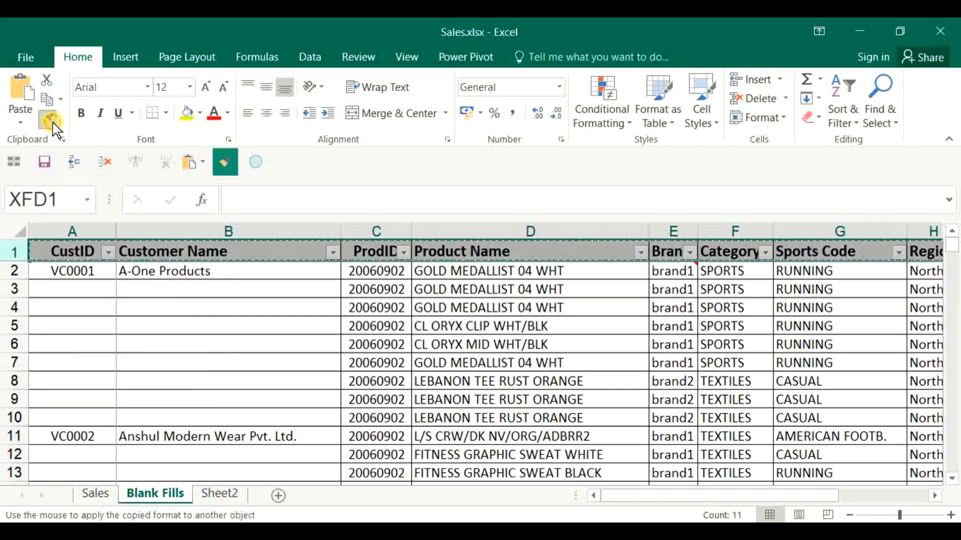
pyautogui.click(57, 129)
pyautogui.scroll(-2, 126, 399)
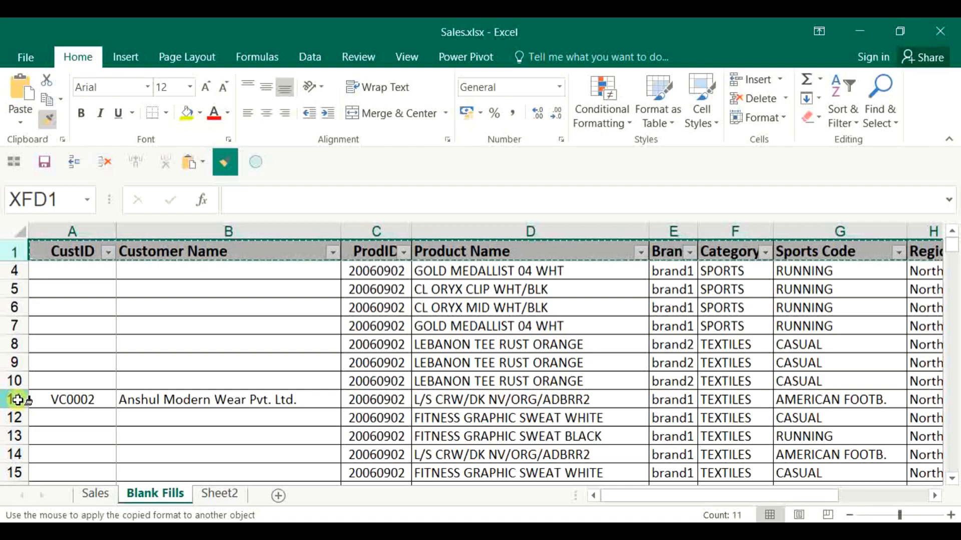
pyautogui.click(18, 400)
pyautogui.scroll(-5, 19, 425)
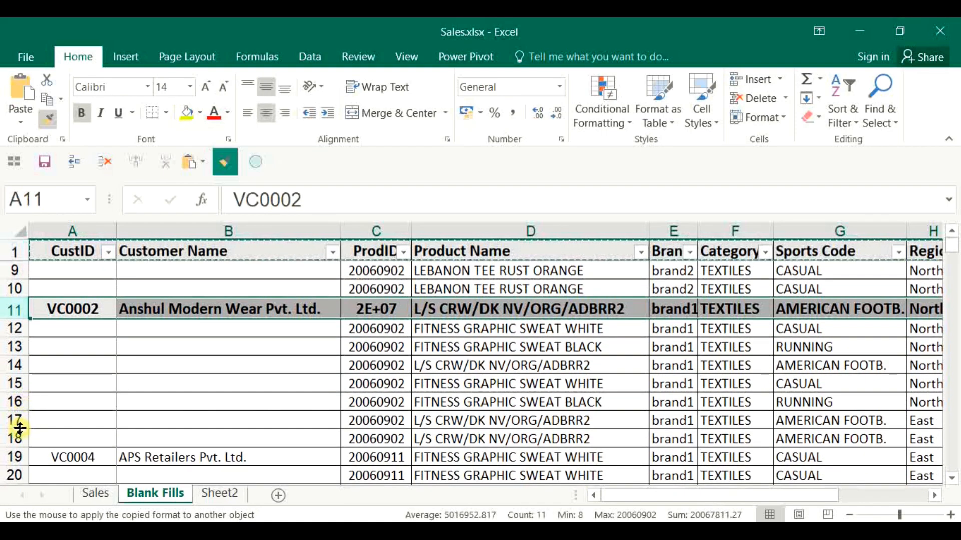
pyautogui.click(15, 456)
pyautogui.scroll(-2, 79, 400)
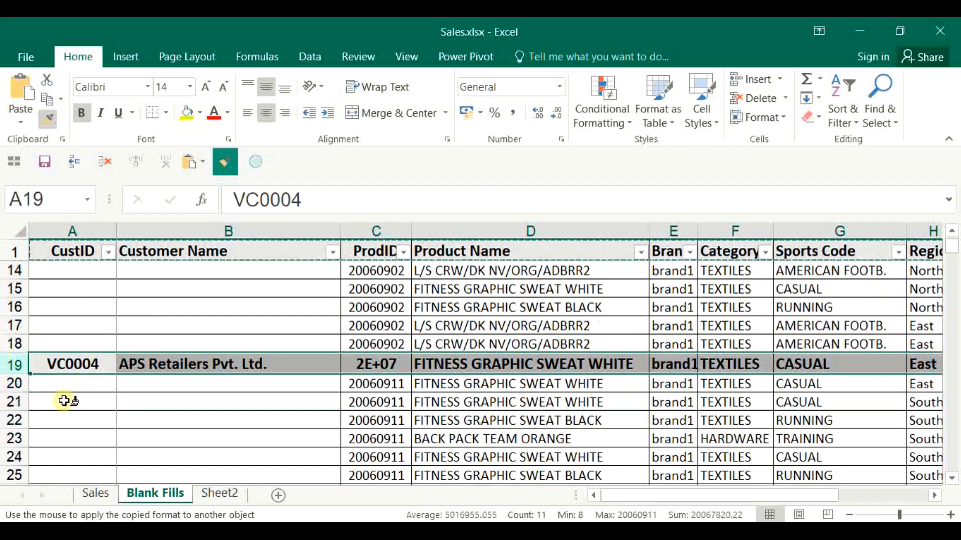
# Apply the copied header-row formatting to rows 37 and 43, where CustID VC0006 and VC0007 begin
pyautogui.scroll(-1, 60, 400)
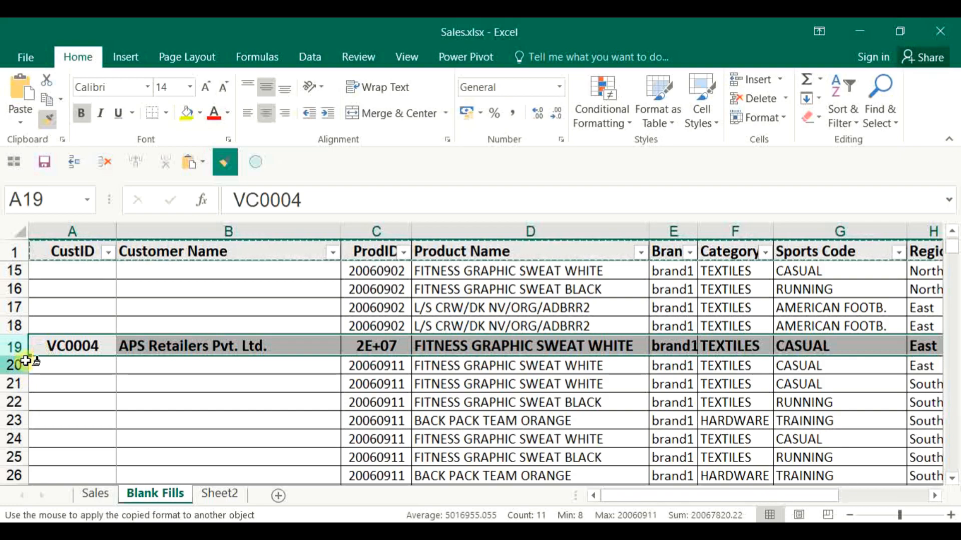
pyautogui.scroll(-2, 47, 401)
pyautogui.scroll(-5, 54, 391)
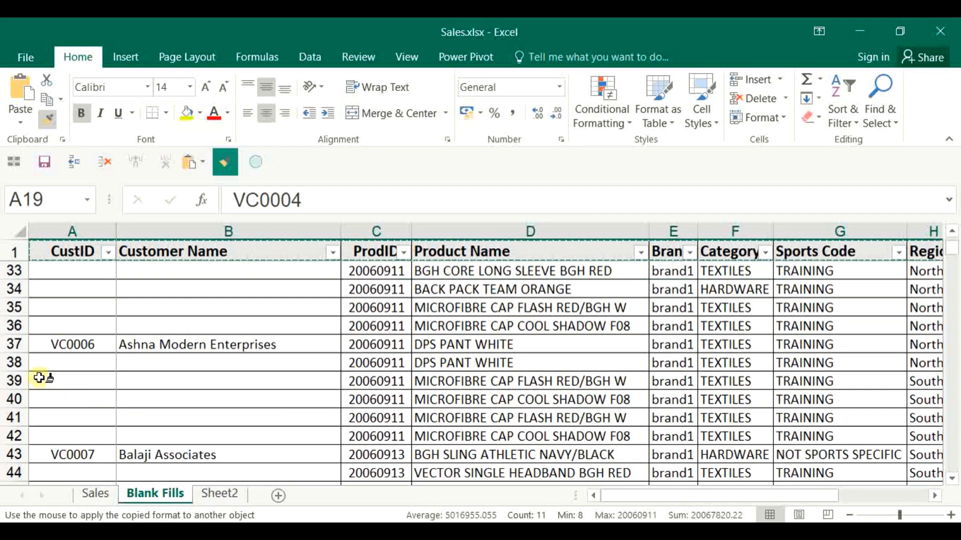
pyautogui.click(15, 343)
pyautogui.scroll(-2, 20, 360)
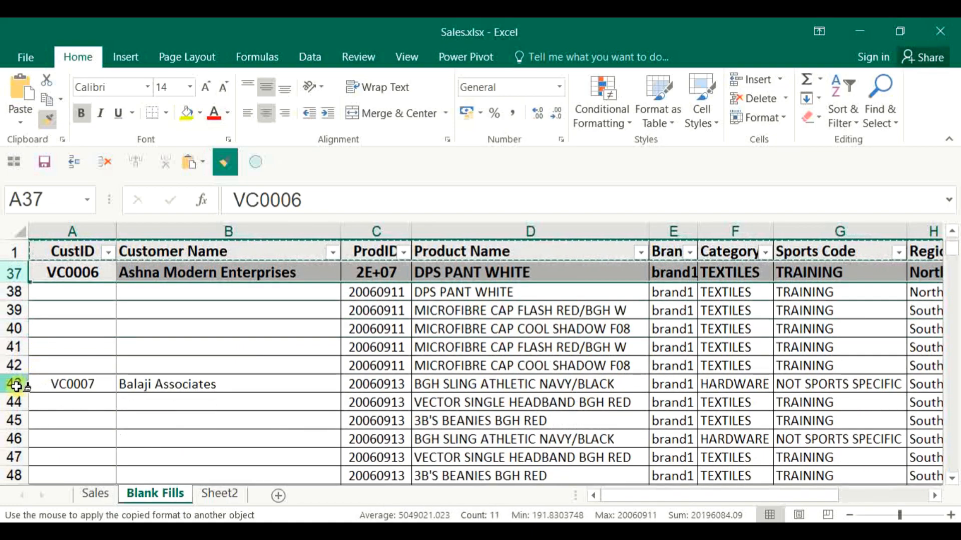
pyautogui.click(18, 385)
# Apply the copied header-row formatting to row 91, end format painting and return to the first data rows
pyautogui.scroll(-2, 53, 400)
pyautogui.scroll(-5, 53, 401)
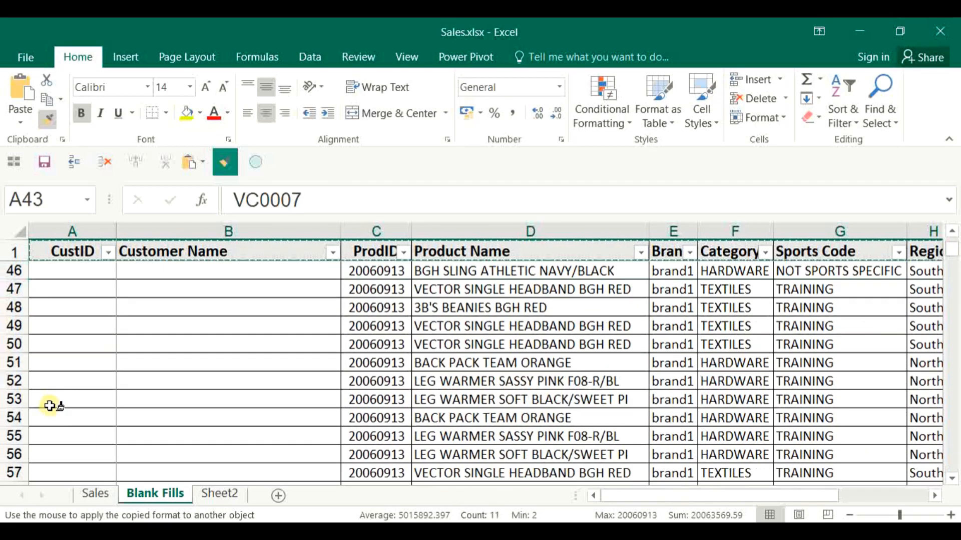
pyautogui.scroll(-4, 52, 431)
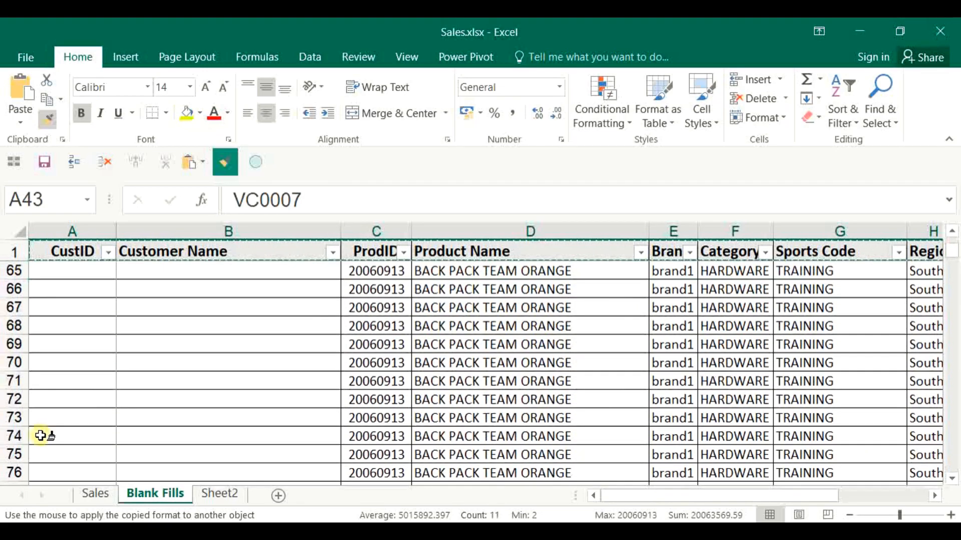
pyautogui.scroll(-2, 69, 423)
pyautogui.scroll(-5, 115, 370)
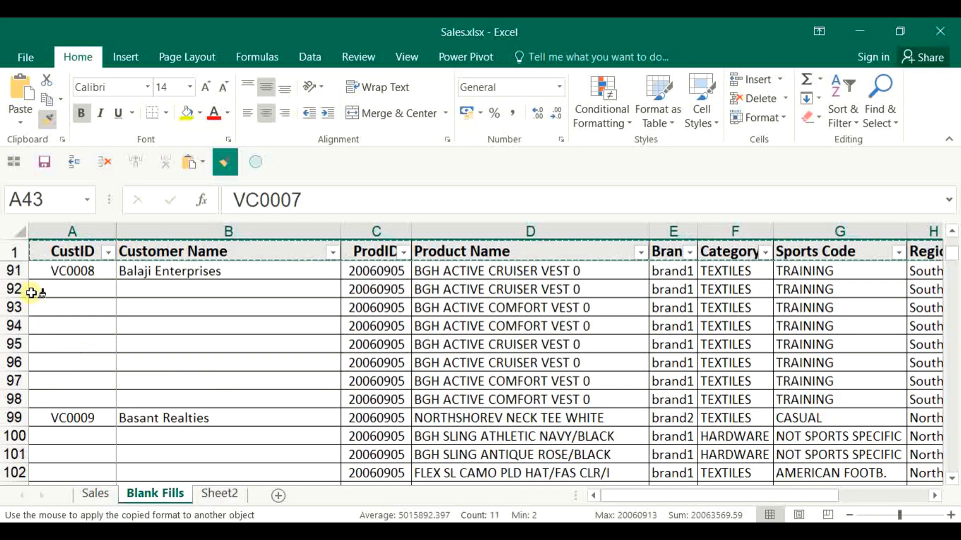
pyautogui.click(15, 270)
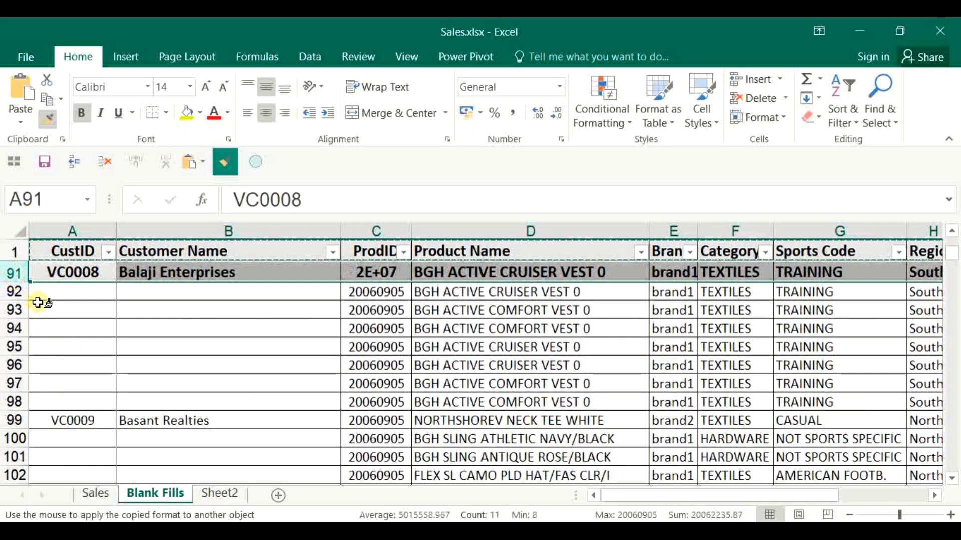
pyautogui.press('Escape')
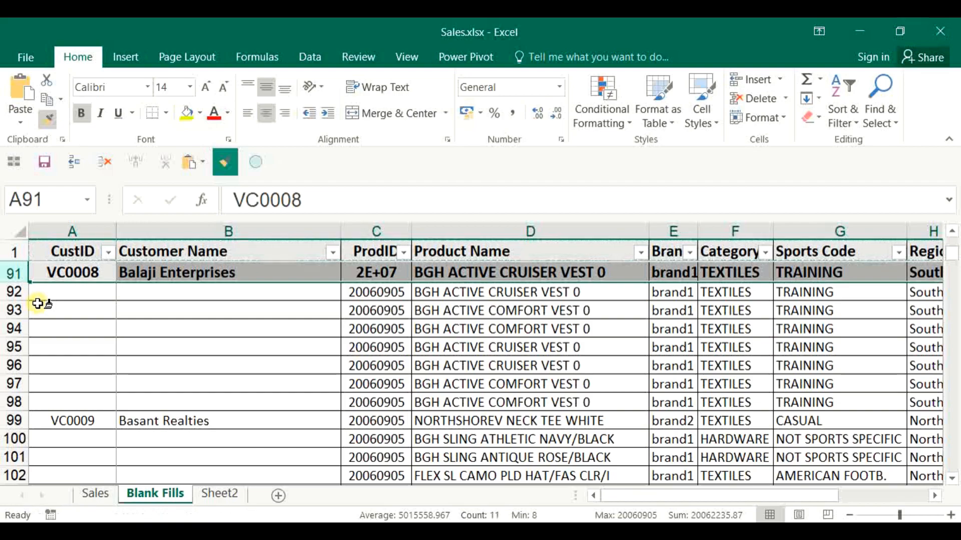
pyautogui.moveTo(955, 261); pyautogui.dragTo(935, 209)
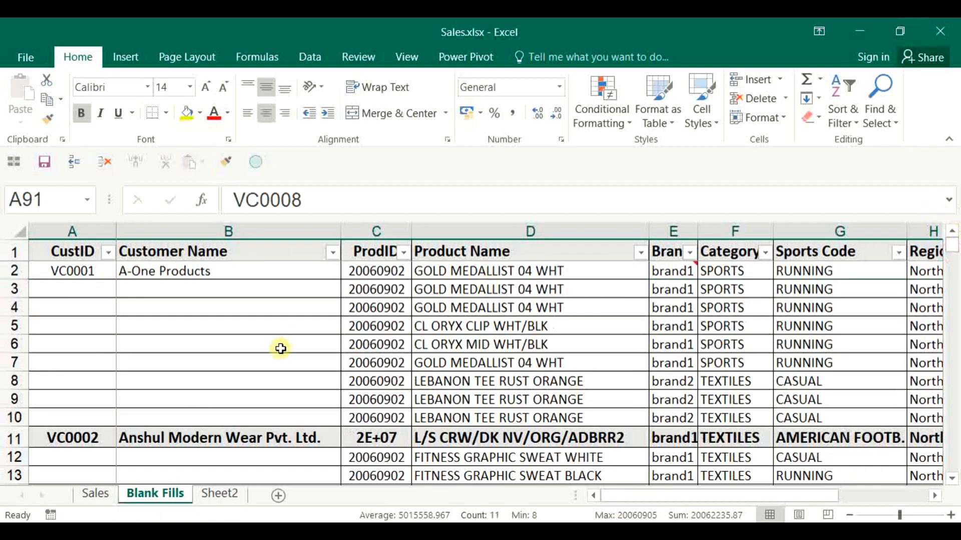
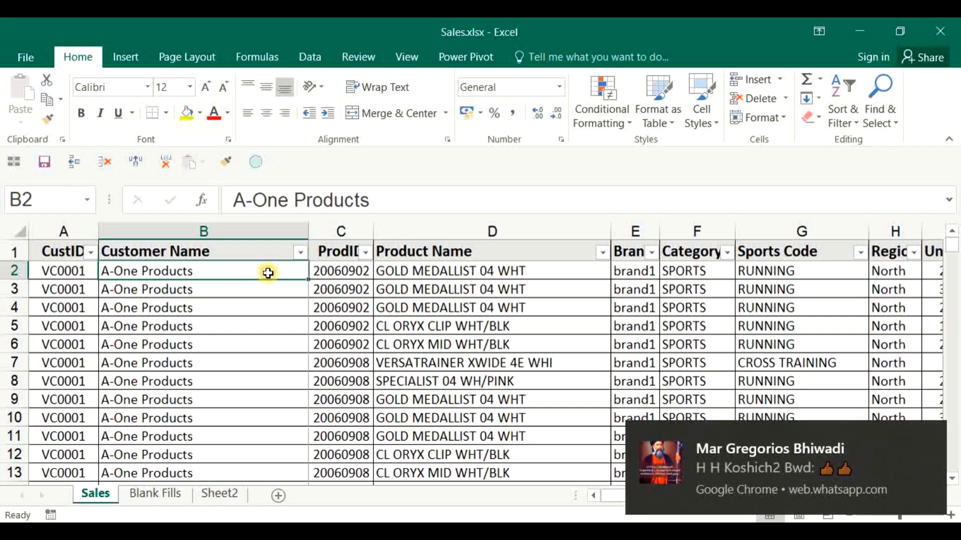
# Start a custom sort of the Sales data with ProdID, Smallest to Largest, as the first level
pyautogui.click(310, 57)
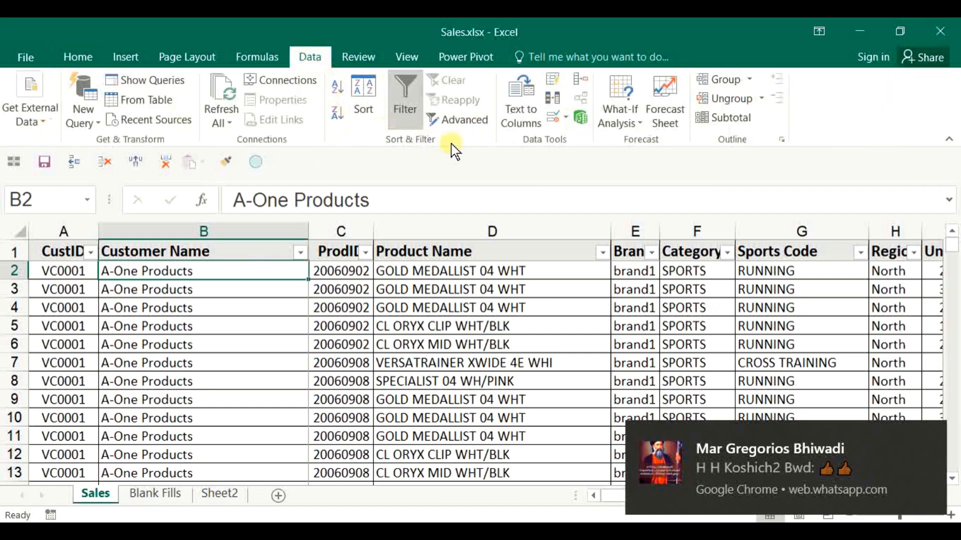
pyautogui.click(368, 113)
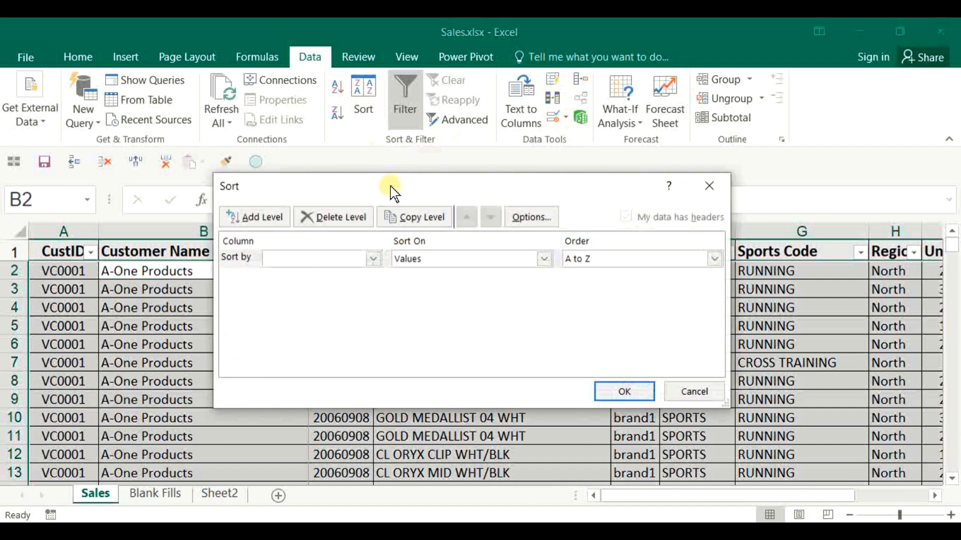
pyautogui.moveTo(391, 190); pyautogui.dragTo(632, 170)
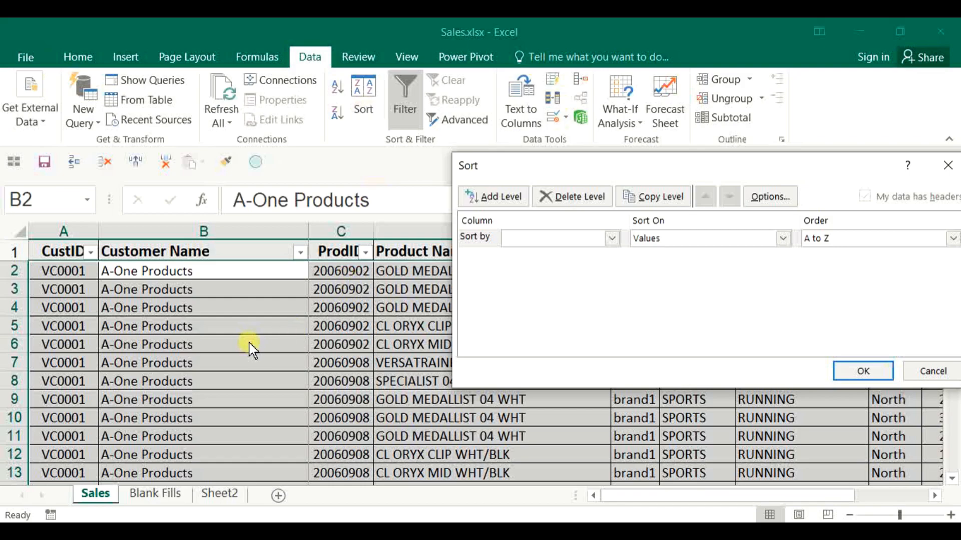
pyautogui.moveTo(588, 169); pyautogui.dragTo(553, 157)
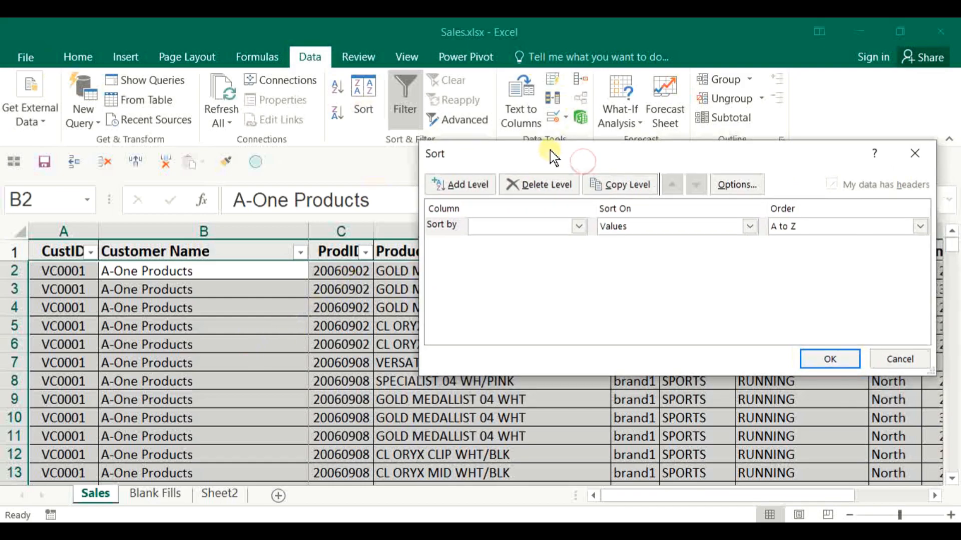
pyautogui.click(532, 234)
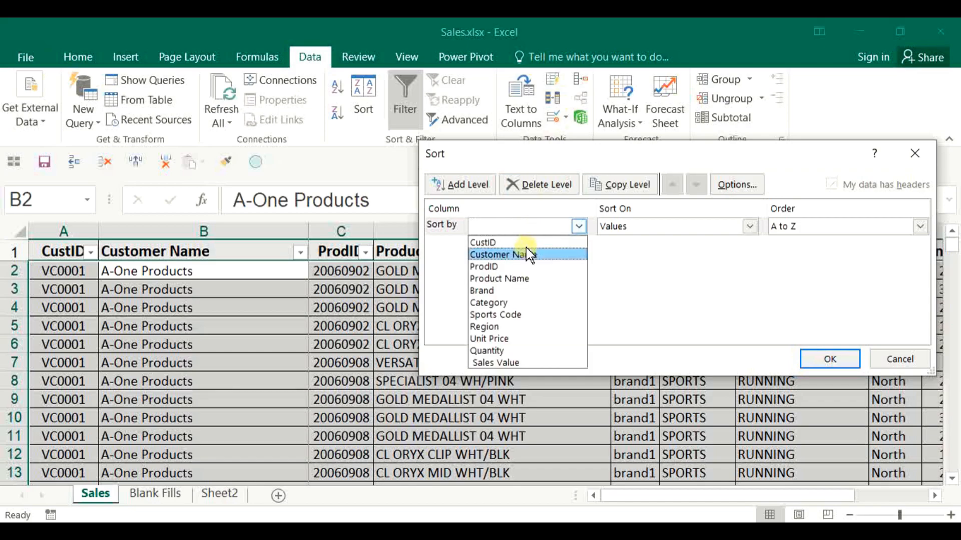
pyautogui.click(509, 267)
pyautogui.moveTo(601, 162); pyautogui.dragTo(626, 92)
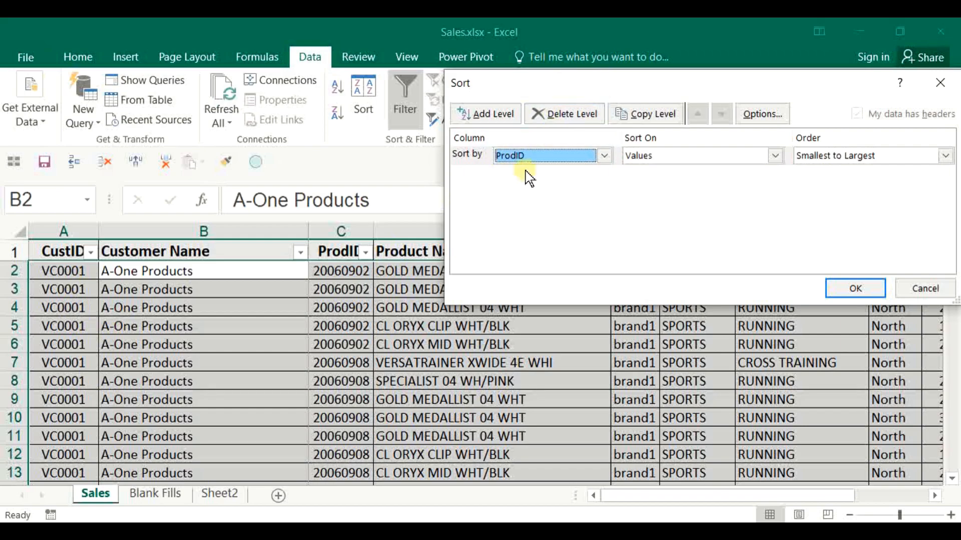
# Add CustID on Values, A to Z, as the second sort level
pyautogui.click(492, 120)
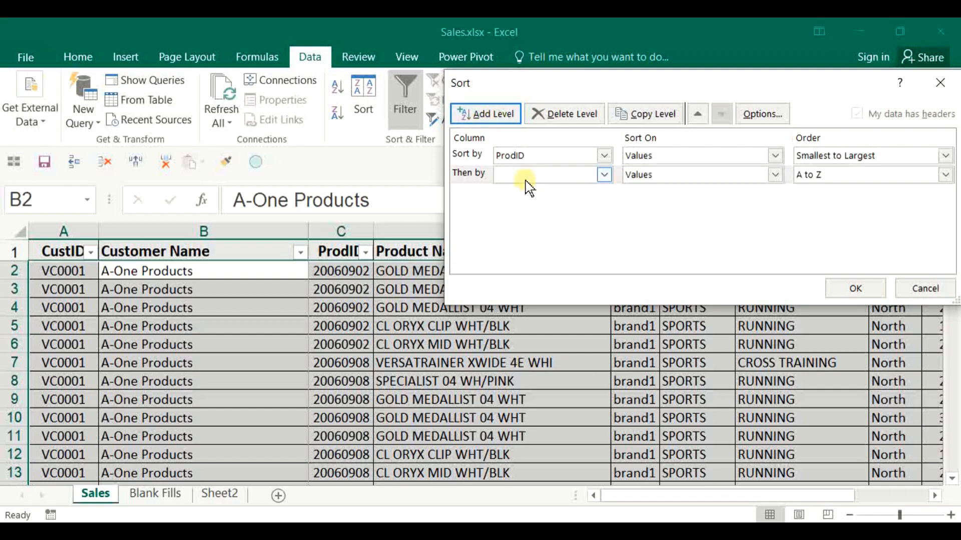
pyautogui.click(545, 176)
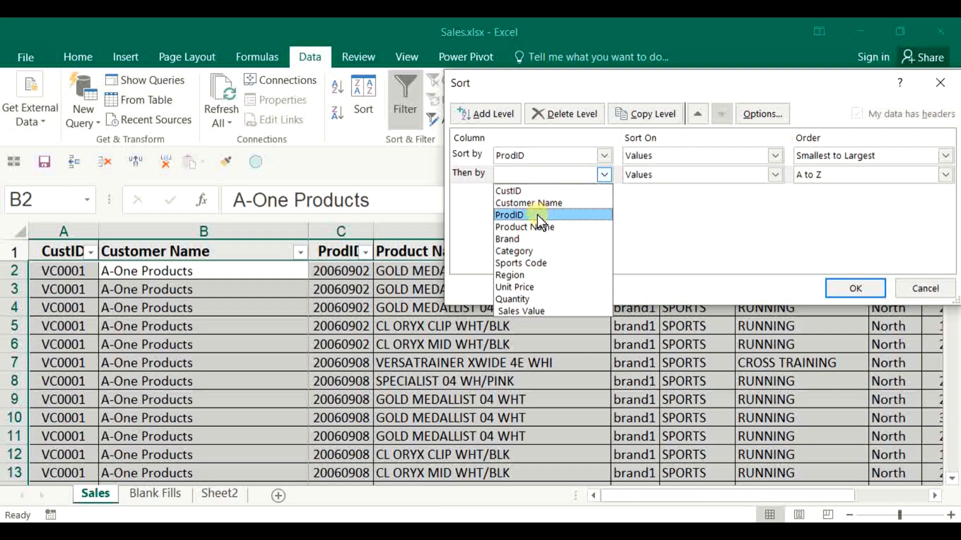
pyautogui.click(545, 190)
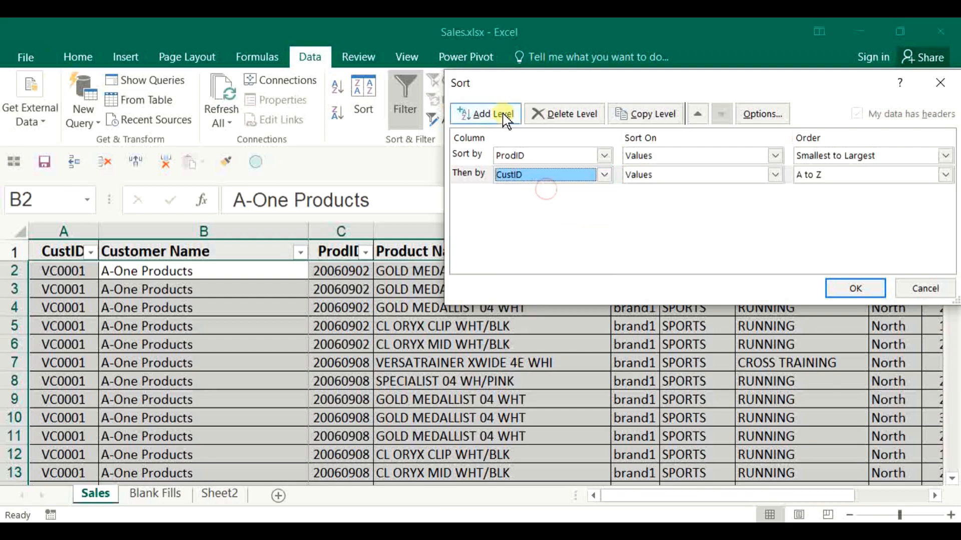
# Add Customer Name, A to Z, as the third sort level, apply the sort to the Sales data and review the sorted rows
pyautogui.click(506, 120)
pyautogui.click(539, 195)
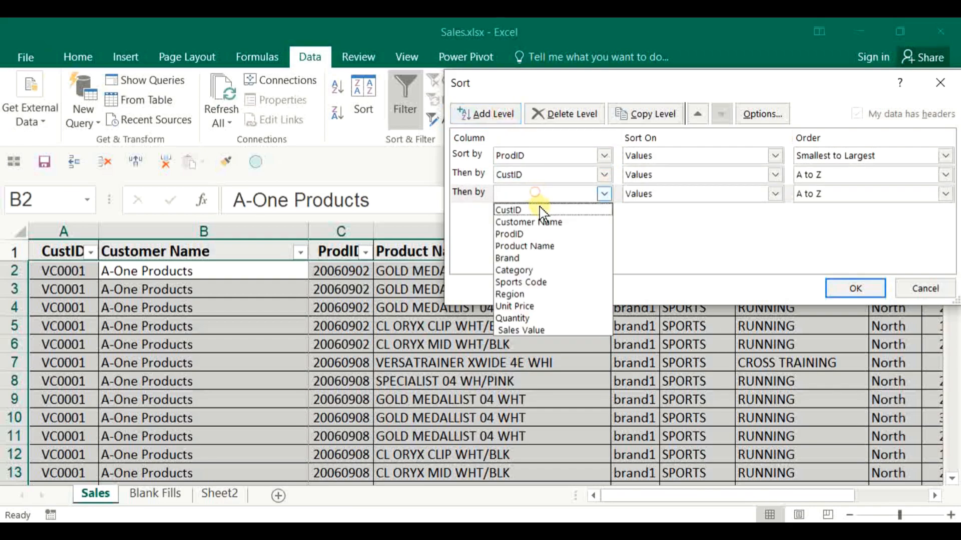
pyautogui.click(560, 222)
pyautogui.moveTo(620, 86); pyautogui.dragTo(465, 104)
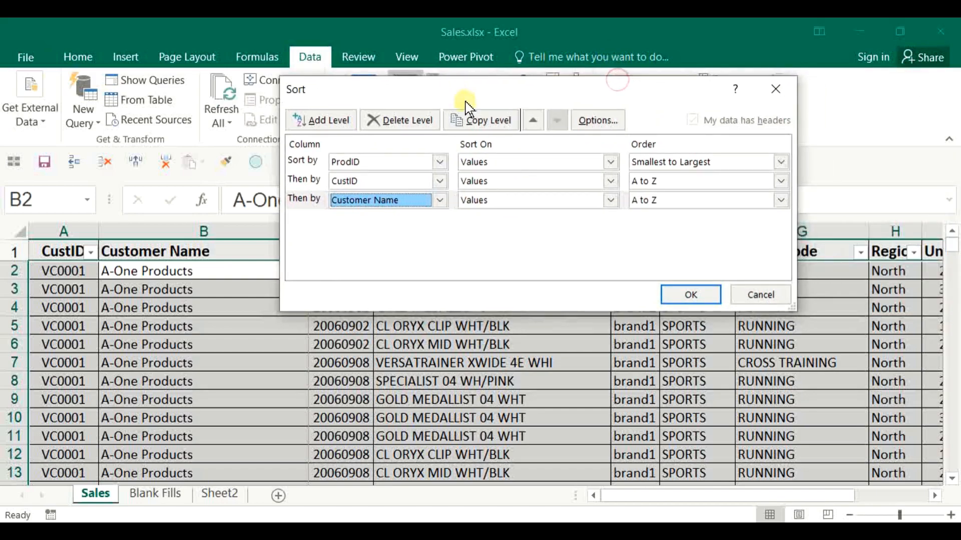
pyautogui.click(690, 295)
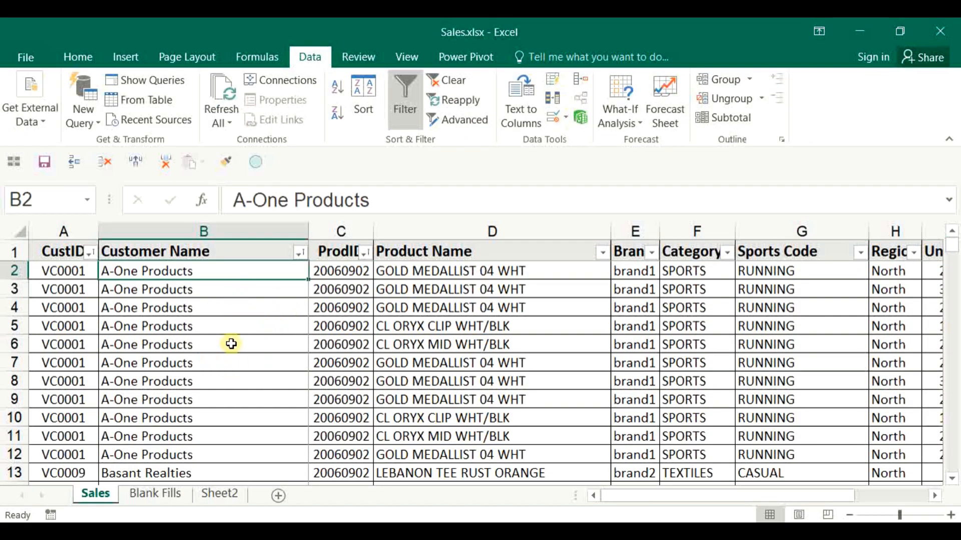
pyautogui.scroll(-2, 230, 339)
pyautogui.scroll(2, 225, 335)
# Dismiss the antivirus notification and set the font colour of ProdID cells C4:C10 to red
pyautogui.press('Right')
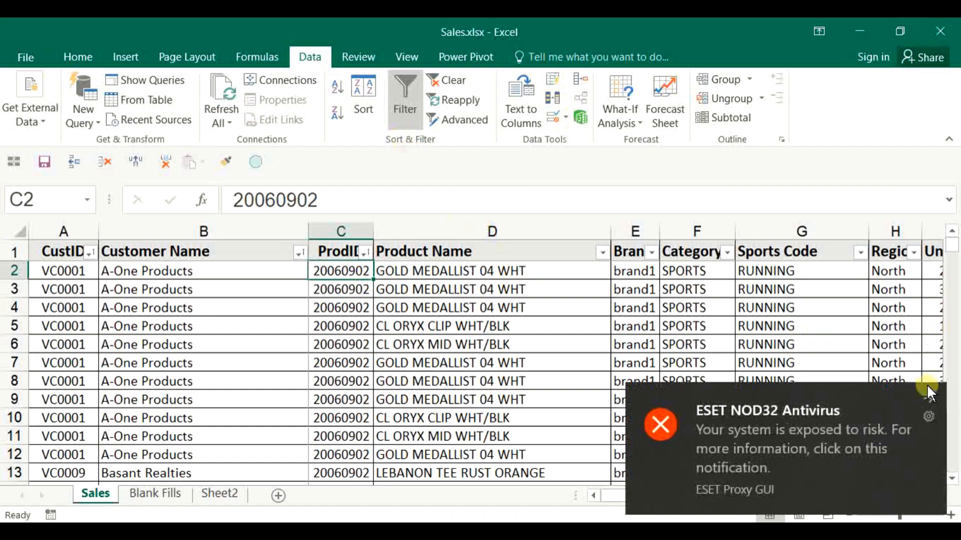
pyautogui.click(933, 394)
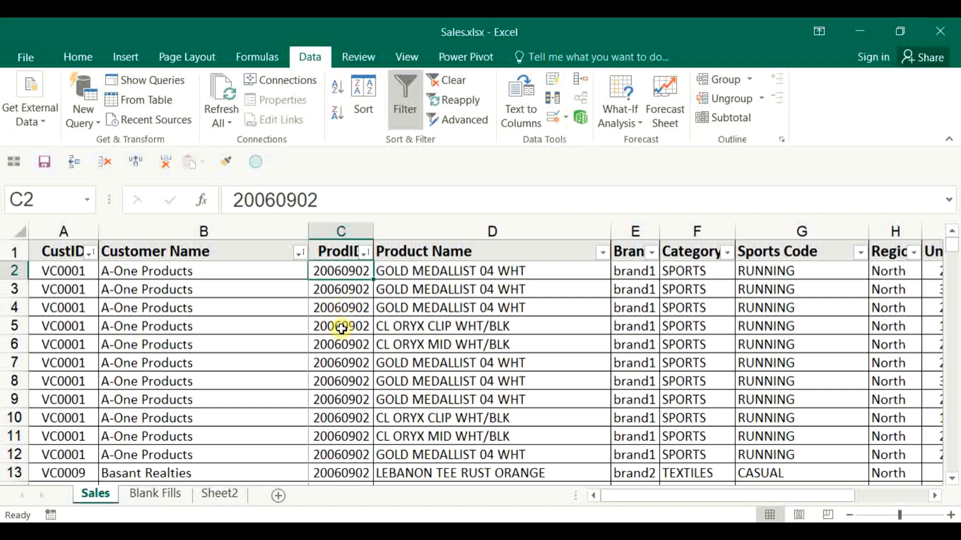
pyautogui.moveTo(347, 306); pyautogui.dragTo(345, 417)
pyautogui.click(77, 57)
pyautogui.click(214, 114)
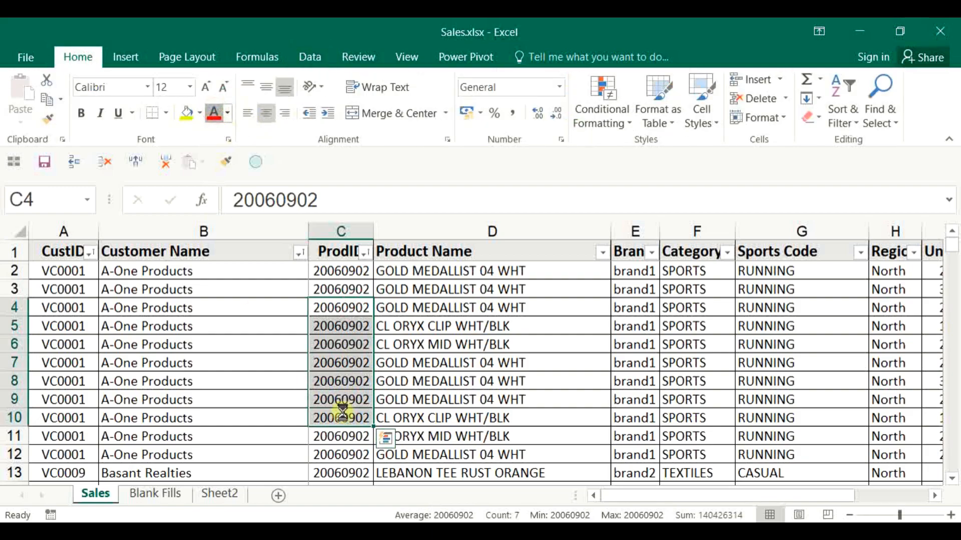
# Repeat the red font colour on a block of ProdID 20060905 cells starting at C74
pyautogui.scroll(-4, 342, 414)
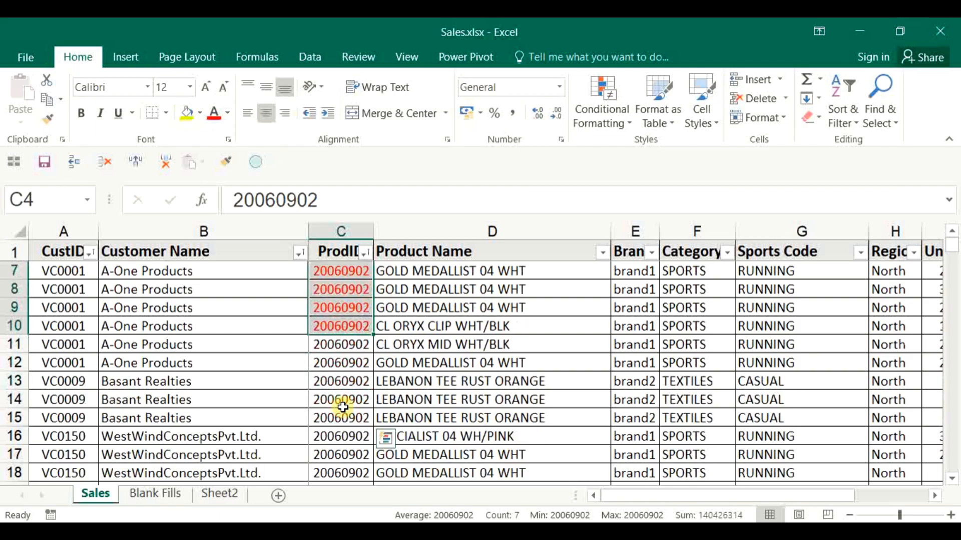
pyautogui.click(344, 455)
pyautogui.scroll(-2, 344, 455)
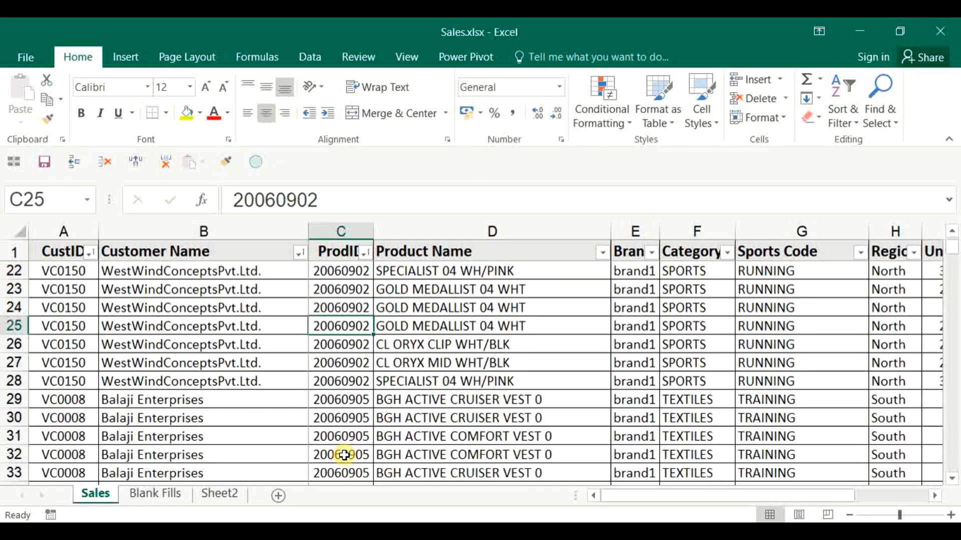
pyautogui.press('pagedown')
pyautogui.press('pagedown')
pyautogui.press('pagedown')
pyautogui.press('pagedown')
pyautogui.hotkey('shift', 'Down')
pyautogui.hotkey('shift', 'pagedown')
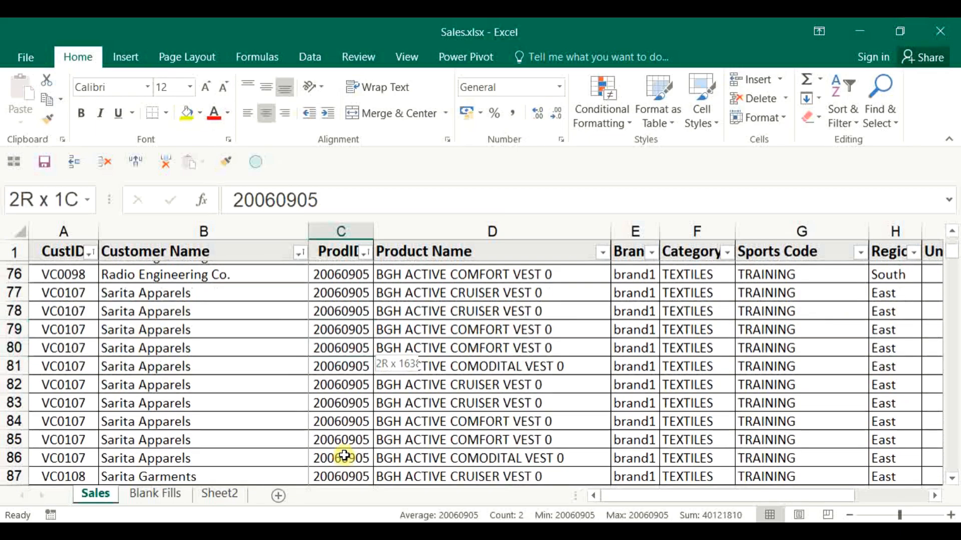
pyautogui.press('F4')
# Repeat the red font colour on a block of ProdID 20060908 cells around row 120
pyautogui.press('Down')
pyautogui.press('Down')
pyautogui.press('Down')
pyautogui.press('Down')
pyautogui.press('Down')
pyautogui.press('Down')
pyautogui.press('Down')
pyautogui.press('Down')
pyautogui.press('Down')
pyautogui.press('Down')
pyautogui.press('Down')
pyautogui.press('Down')
pyautogui.press('Down')
pyautogui.press('Down')
pyautogui.press('Down')
pyautogui.press('Down')
pyautogui.press('Down')
pyautogui.press('Down')
pyautogui.press('Down')
pyautogui.press('Down')
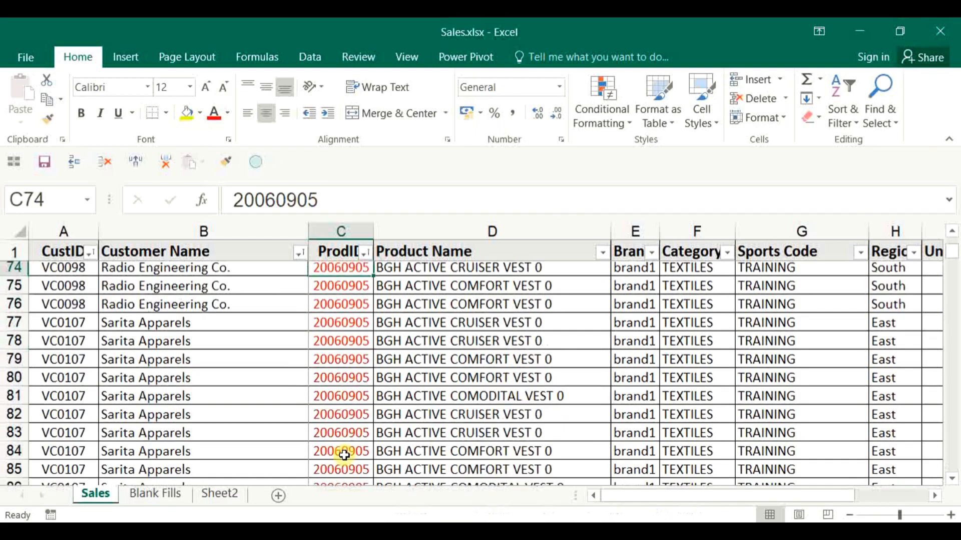
pyautogui.hotkey('shift', 'pagedown')
pyautogui.hotkey('shift', 'pagedown')
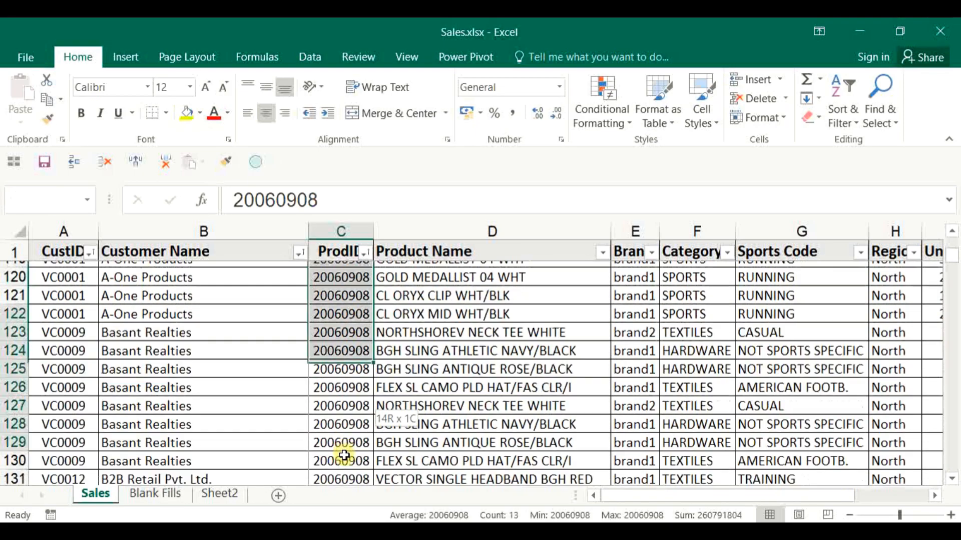
pyautogui.press('F4')
# Repeat the red font colour on a block of ProdID cells from around row 158 downward
pyautogui.press('pagedown')
pyautogui.press('pagedown')
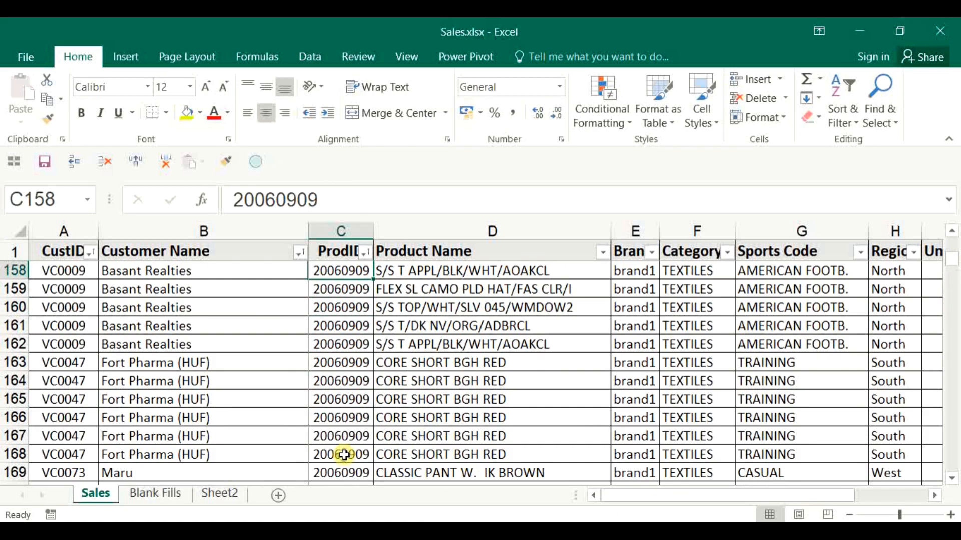
pyautogui.click(344, 455)
pyautogui.hotkey('shift', 'pagedown')
pyautogui.hotkey('shift', 'pagedown')
pyautogui.hotkey('shift', 'pagedown')
pyautogui.press('F4')
# Repeat the red font colour on another block of ProdID 20060910 cells below row 219
pyautogui.click(344, 455)
pyautogui.press('Down')
pyautogui.press('Down')
pyautogui.press('Down')
pyautogui.press('Down')
pyautogui.press('Down')
pyautogui.press('Down')
pyautogui.press('Down')
pyautogui.press('Down')
pyautogui.press('Down')
pyautogui.press('Down')
pyautogui.press('Down')
pyautogui.press('Down')
pyautogui.press('Down')
pyautogui.press('Down')
pyautogui.press('Down')
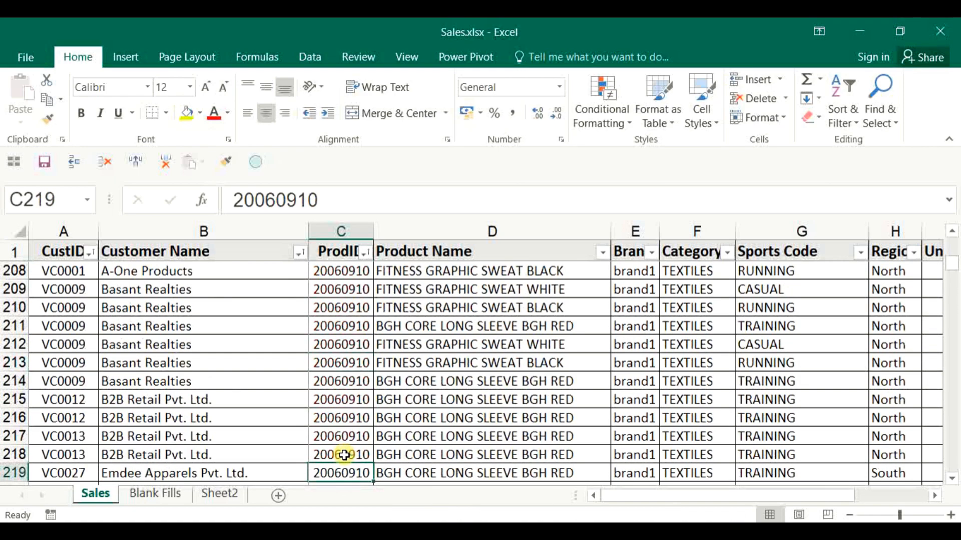
pyautogui.press('pagedown')
pyautogui.press('pagedown')
pyautogui.press('pagedown')
pyautogui.hotkey('shift', 'pagedown')
pyautogui.hotkey('shift', 'pagedown')
pyautogui.hotkey('shift', 'pagedown')
pyautogui.press('F4')
# Repeat the red font colour on ProdID cells C318:C354
pyautogui.hotkey('ctrl', '.')
pyautogui.press('Down')
pyautogui.press('Down')
pyautogui.press('Down')
pyautogui.press('Down')
pyautogui.press('Down')
pyautogui.press('Down')
pyautogui.press('Down')
pyautogui.press('Down')
pyautogui.press('Down')
pyautogui.press('Down')
pyautogui.press('Down')
pyautogui.press('Down')
pyautogui.press('Down')
pyautogui.press('Down')
pyautogui.press('Down')
pyautogui.press('Down')
pyautogui.press('Down')
pyautogui.press('Down')
pyautogui.press('Down')
pyautogui.press('Down')
pyautogui.press('Down')
pyautogui.hotkey('shift', 'pagedown')
pyautogui.hotkey('shift', 'pagedown')
pyautogui.hotkey('shift', 'pagedown')
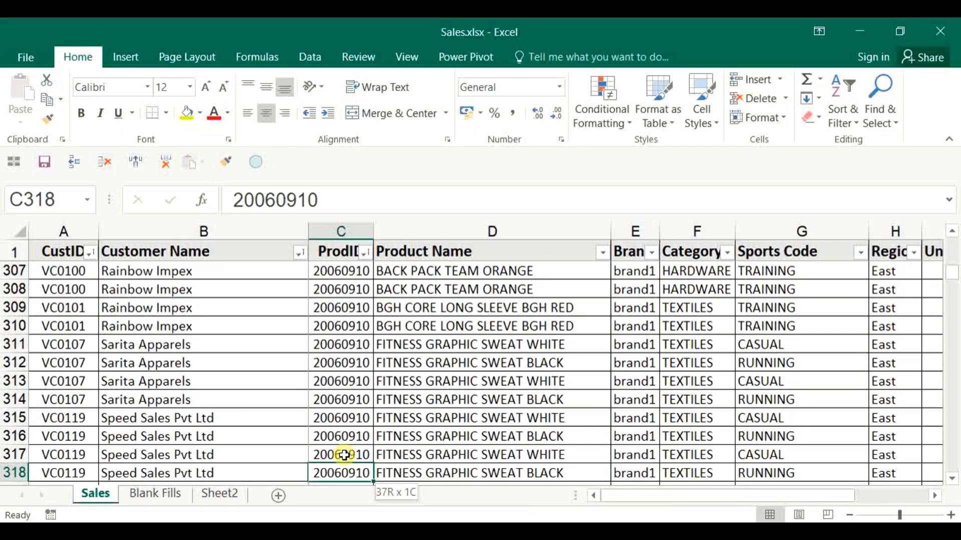
pyautogui.press('F4')
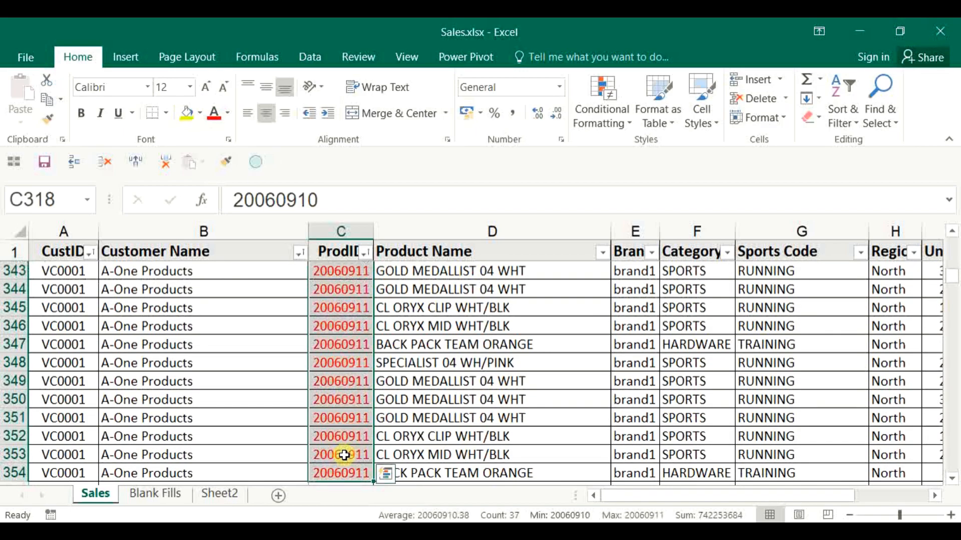
# Reopen the custom sort from cell C2 and delete its ProdID, CustID and Customer Name levels
pyautogui.hotkey('ctrl', 'Up')
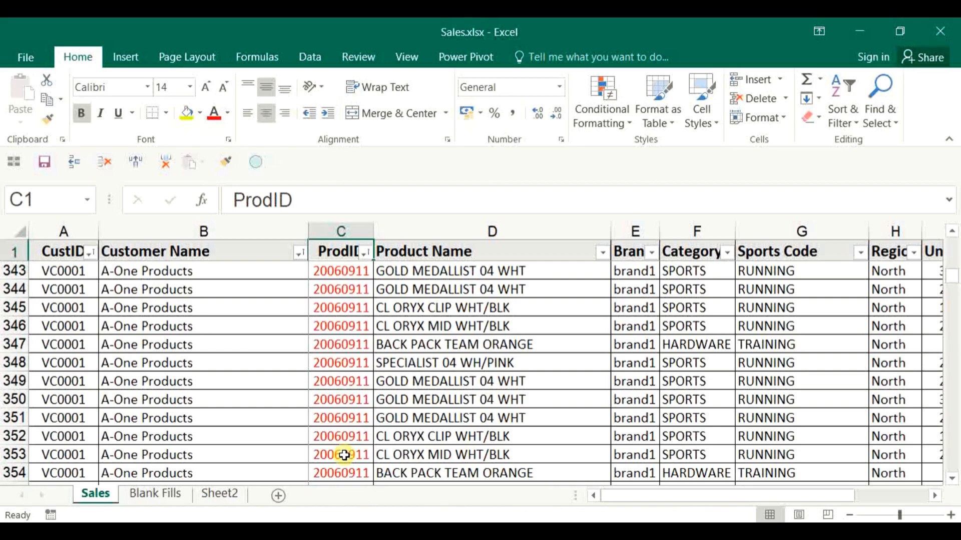
pyautogui.press('Down')
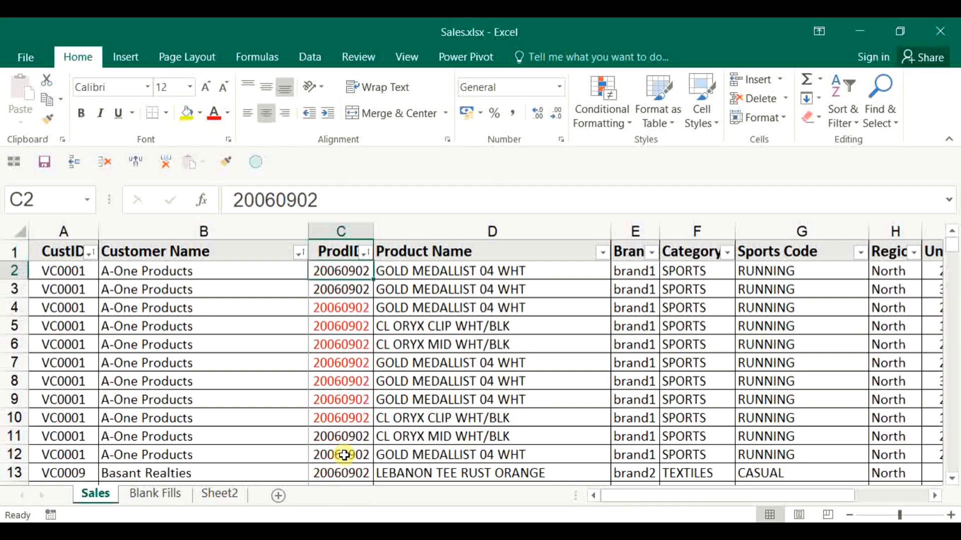
pyautogui.press('Up')
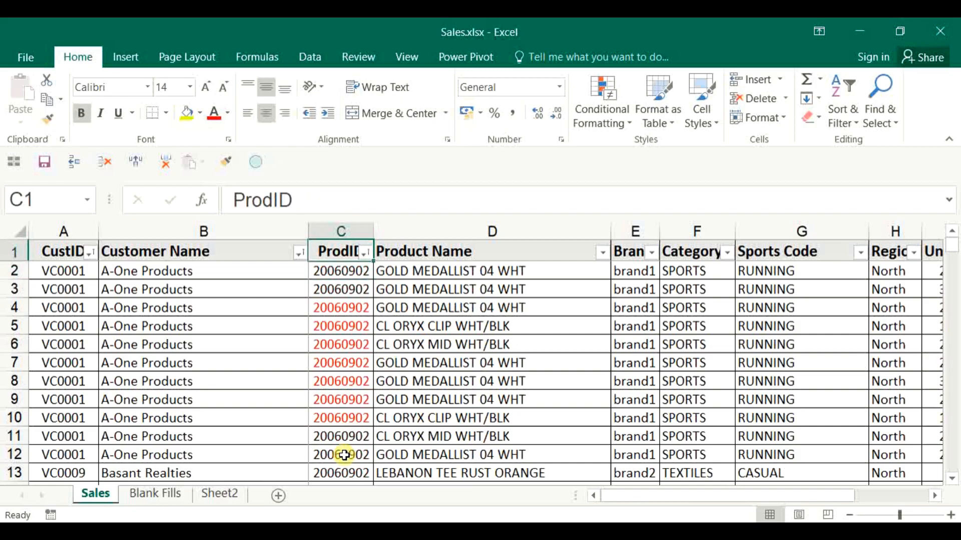
pyautogui.press('Home')
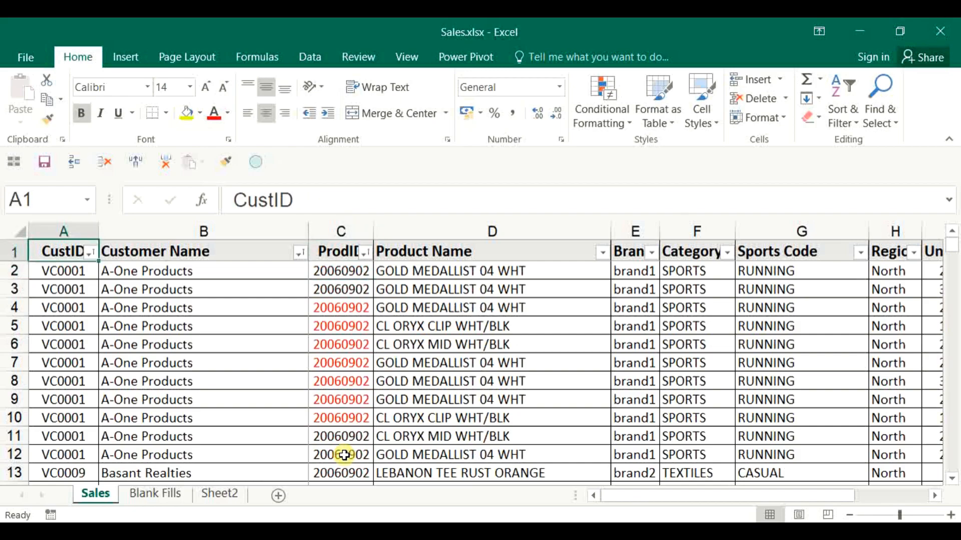
pyautogui.click(341, 273)
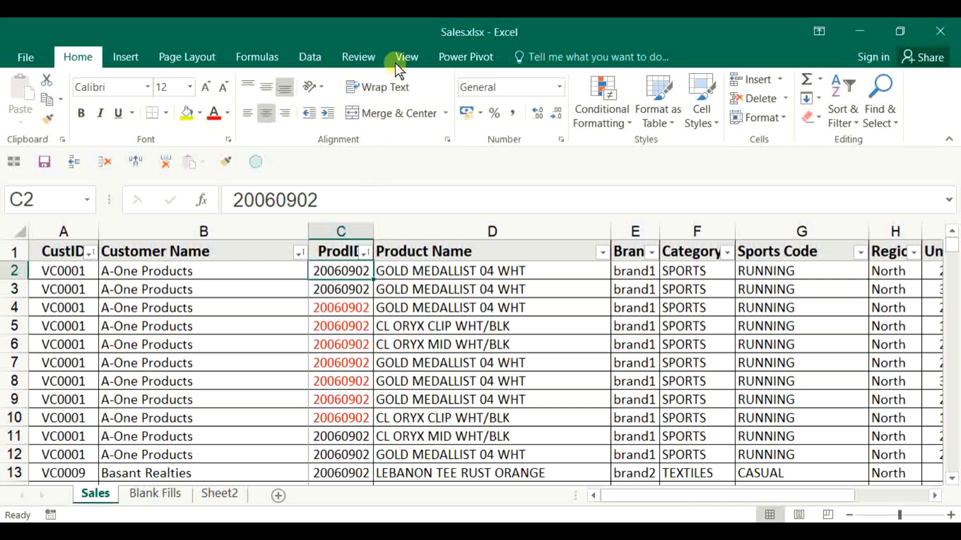
pyautogui.click(306, 59)
pyautogui.click(362, 100)
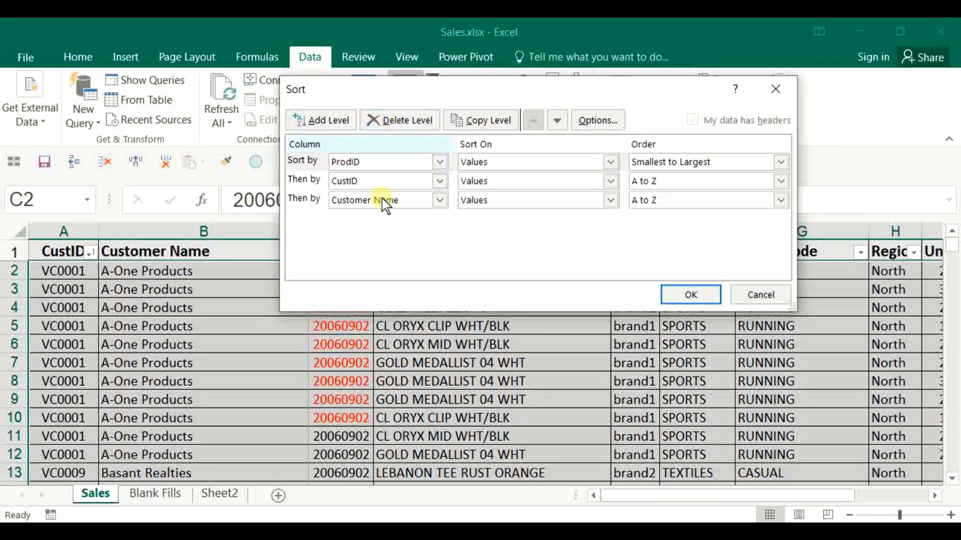
pyautogui.click(389, 120)
pyautogui.click(389, 120)
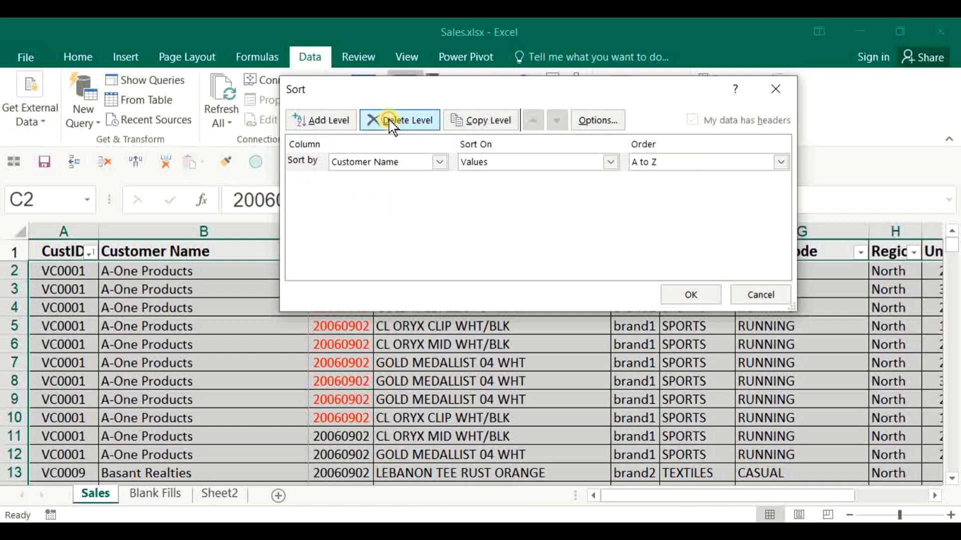
pyautogui.click(389, 120)
# Add a new first sort level on the ProdID column
pyautogui.click(331, 121)
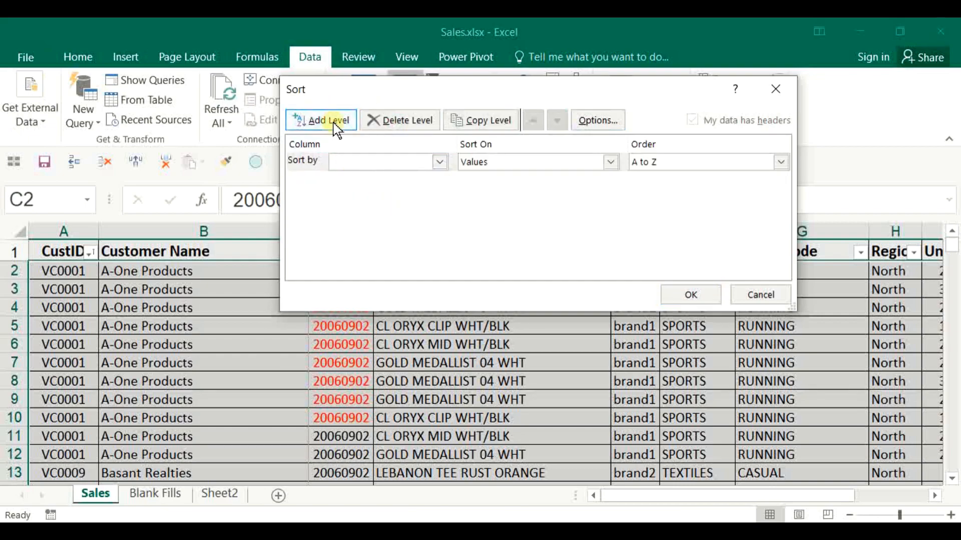
pyautogui.moveTo(392, 92); pyautogui.dragTo(652, 150)
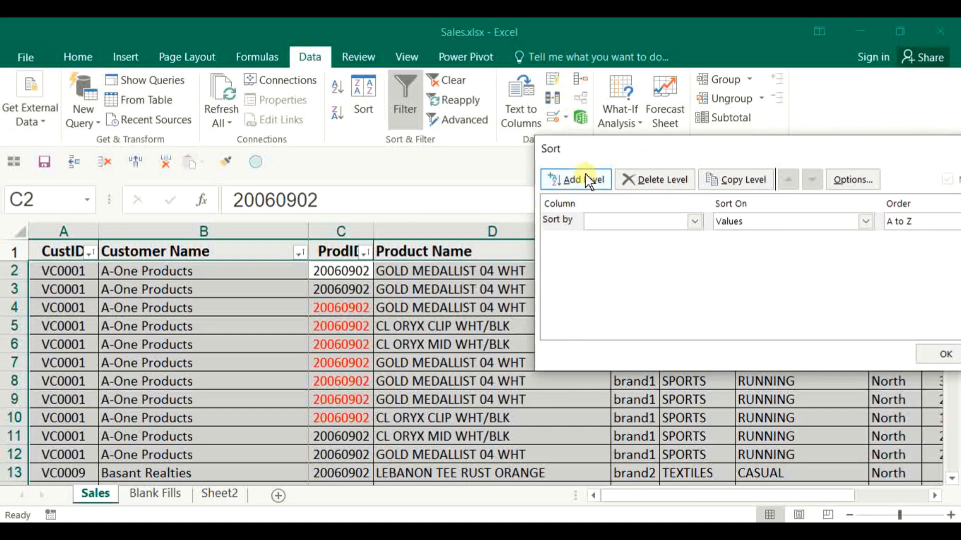
pyautogui.click(619, 221)
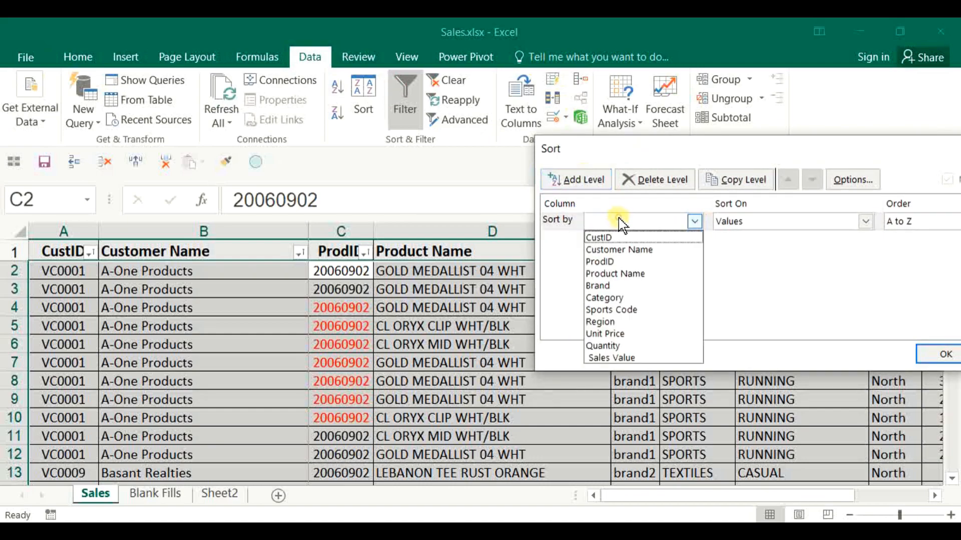
pyautogui.click(625, 262)
pyautogui.moveTo(714, 154); pyautogui.dragTo(650, 108)
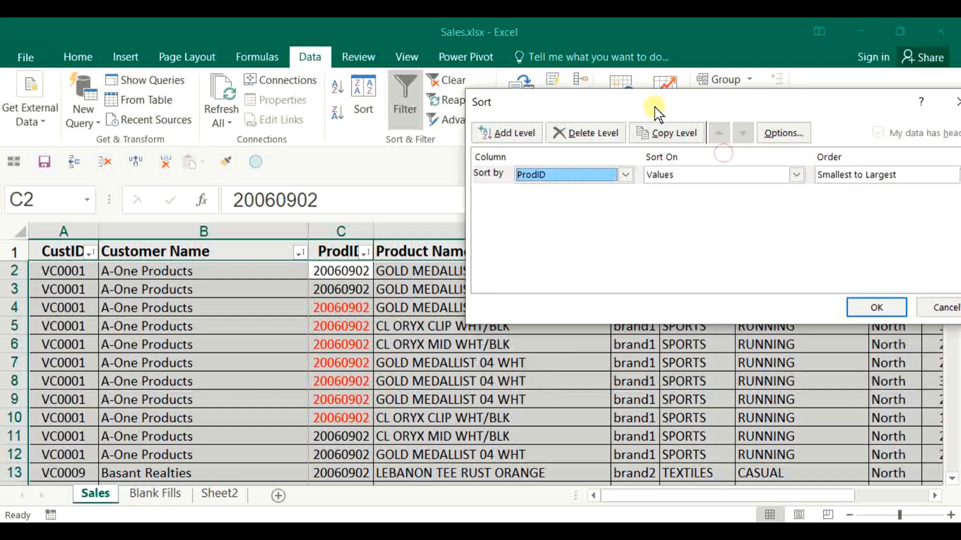
# Set the ProdID level to sort on Font Color
pyautogui.click(689, 179)
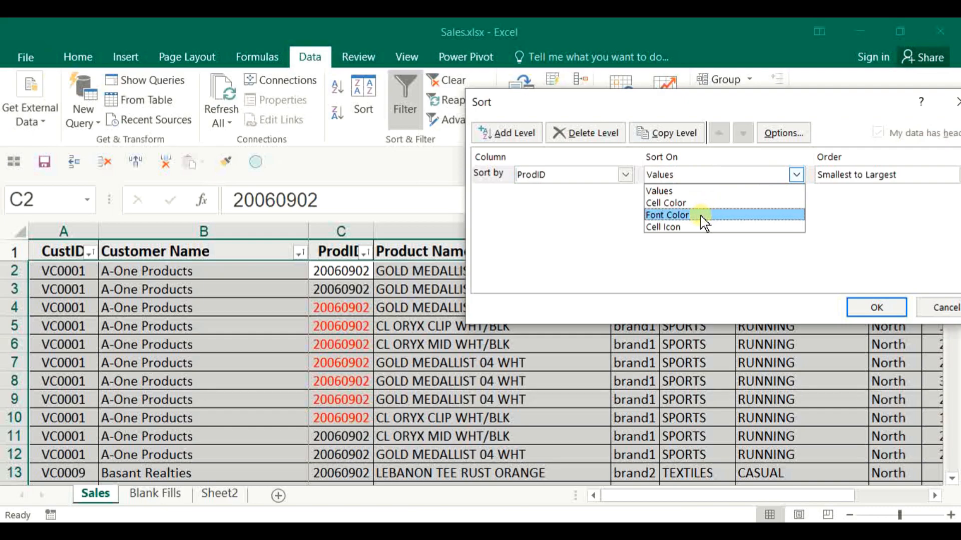
pyautogui.click(700, 215)
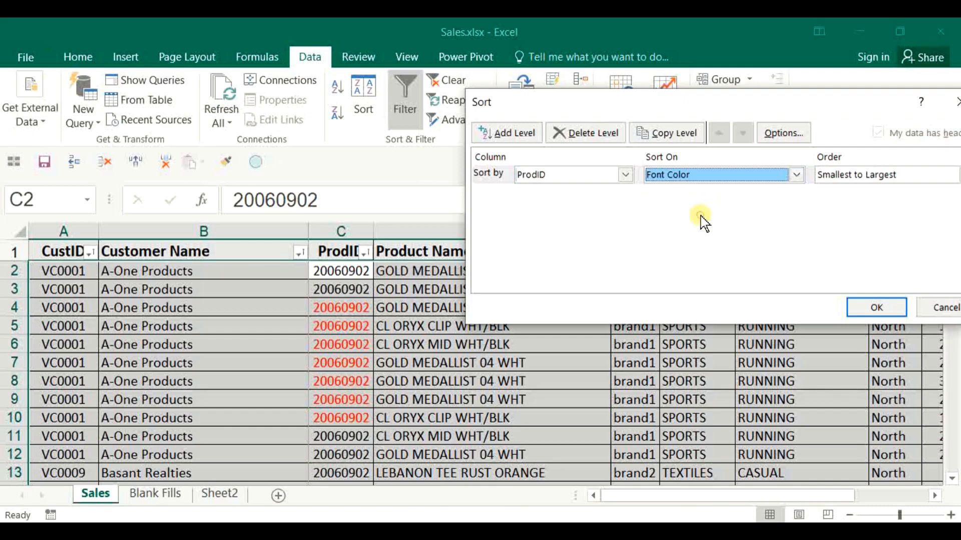
pyautogui.click(703, 179)
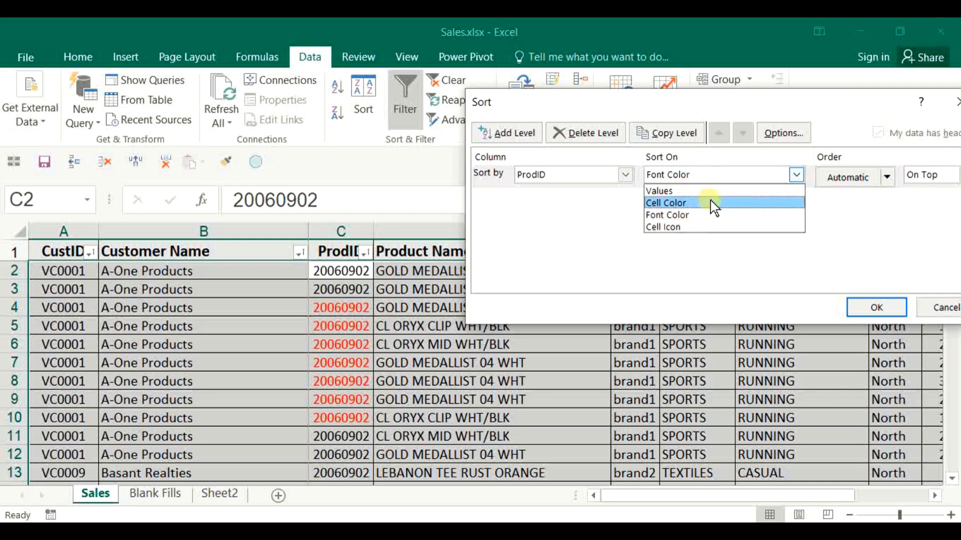
pyautogui.click(679, 218)
pyautogui.moveTo(748, 112); pyautogui.dragTo(667, 89)
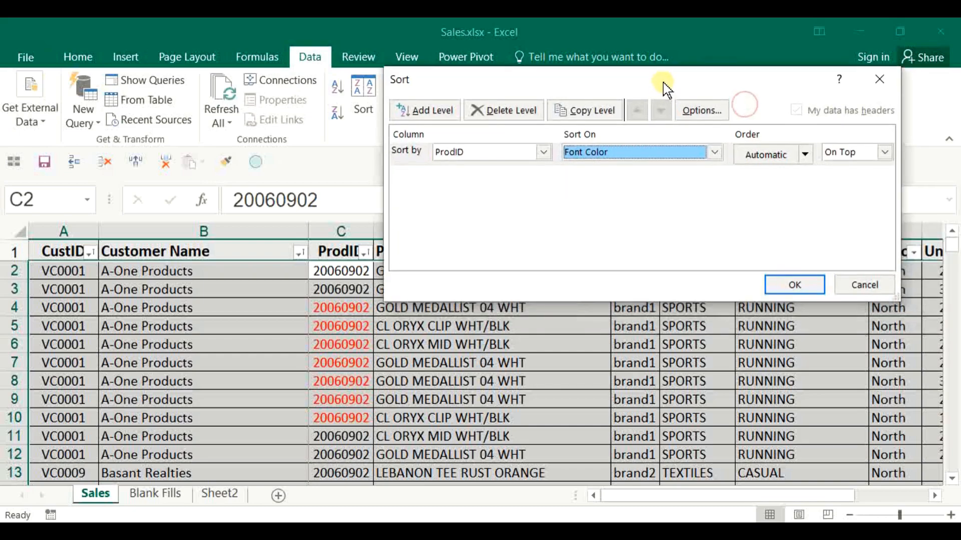
# Set the font colour order of the ProdID level to red, On Top
pyautogui.click(805, 155)
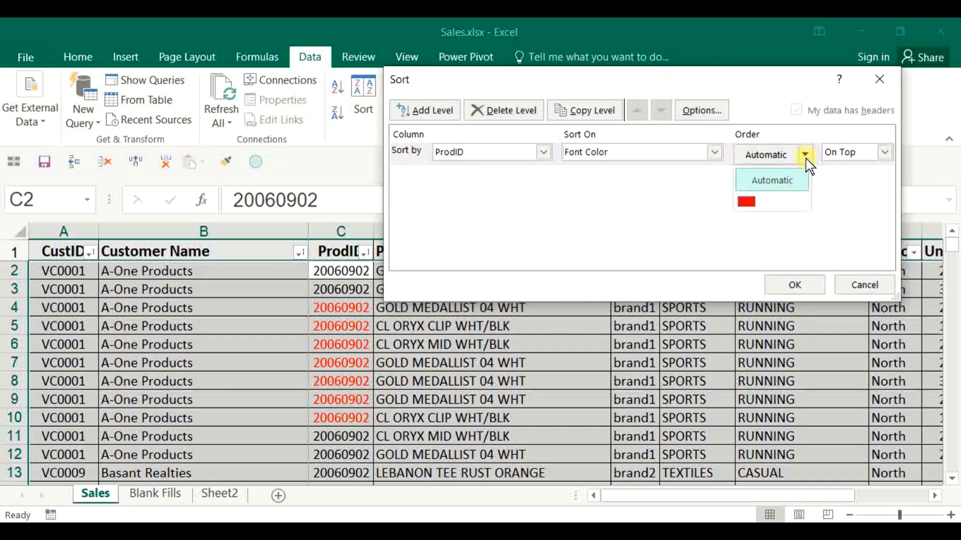
pyautogui.click(753, 77)
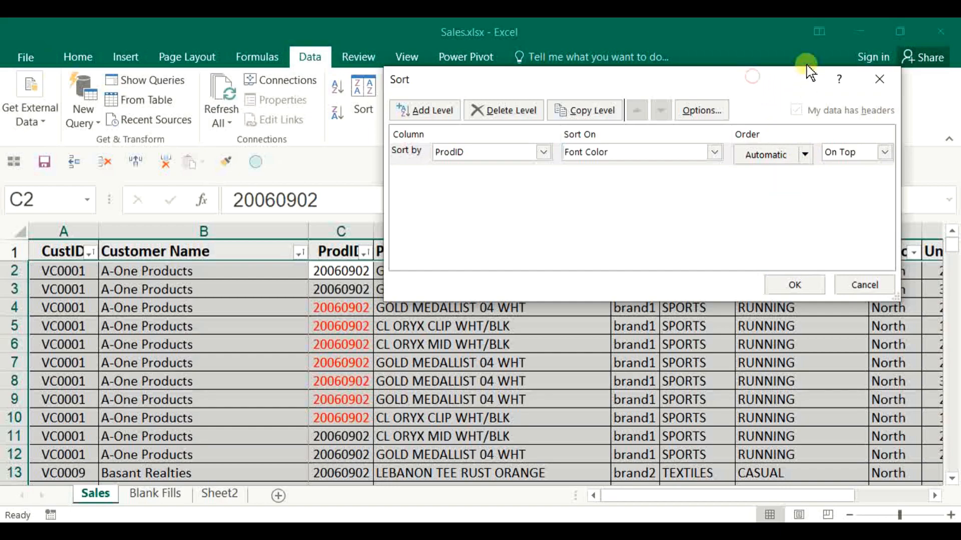
pyautogui.click(805, 155)
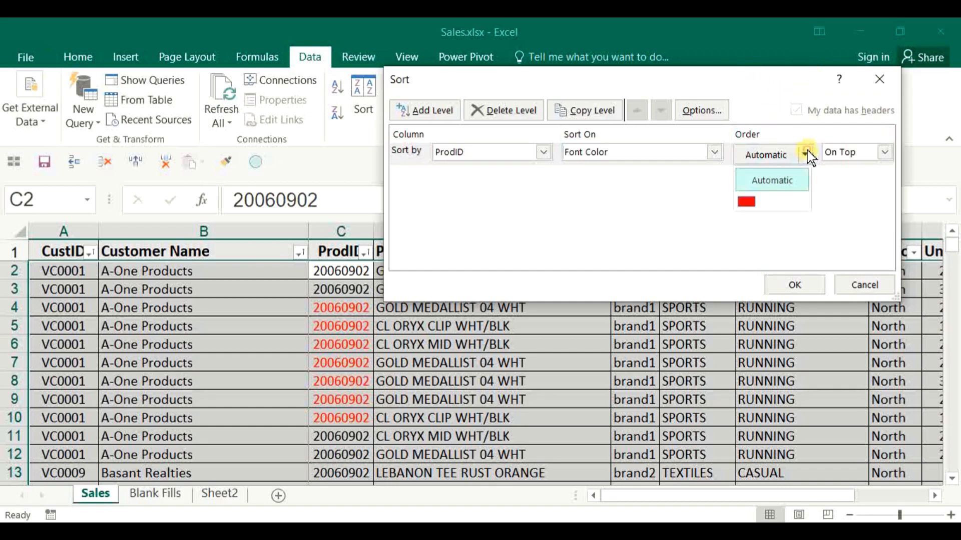
pyautogui.click(751, 207)
pyautogui.click(884, 153)
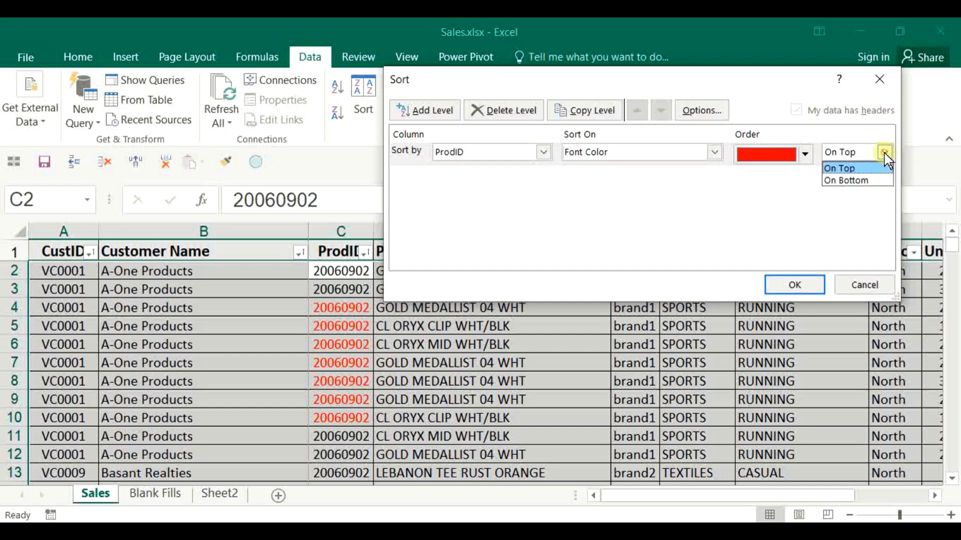
pyautogui.click(845, 168)
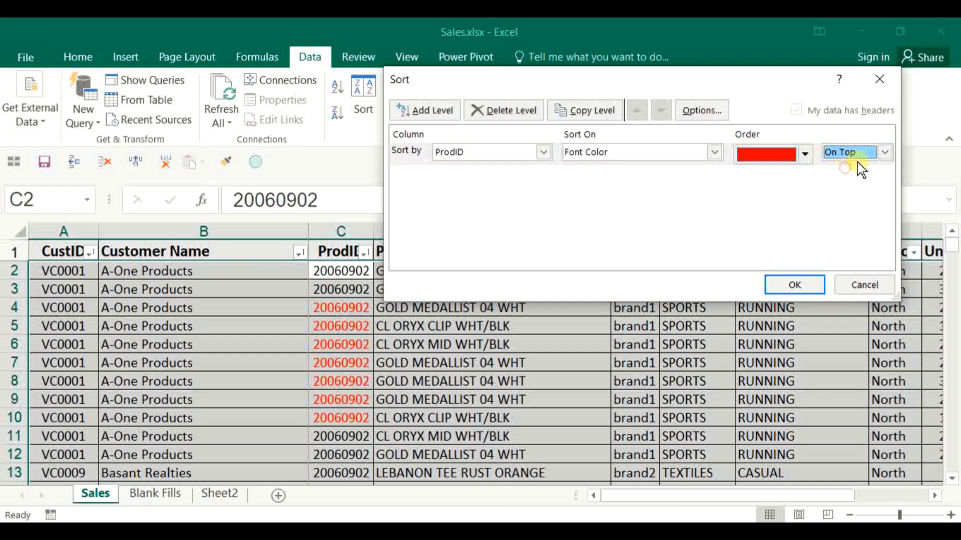
# Apply the red font colour sort and review the ProdID column, returning to cell C2
pyautogui.click(803, 288)
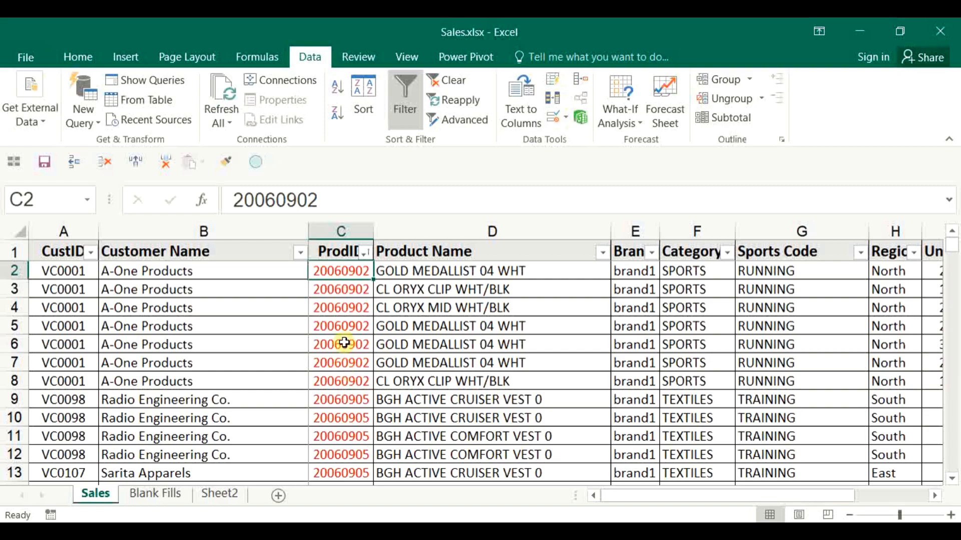
pyautogui.scroll(-2, 344, 343)
pyautogui.scroll(-2, 332, 340)
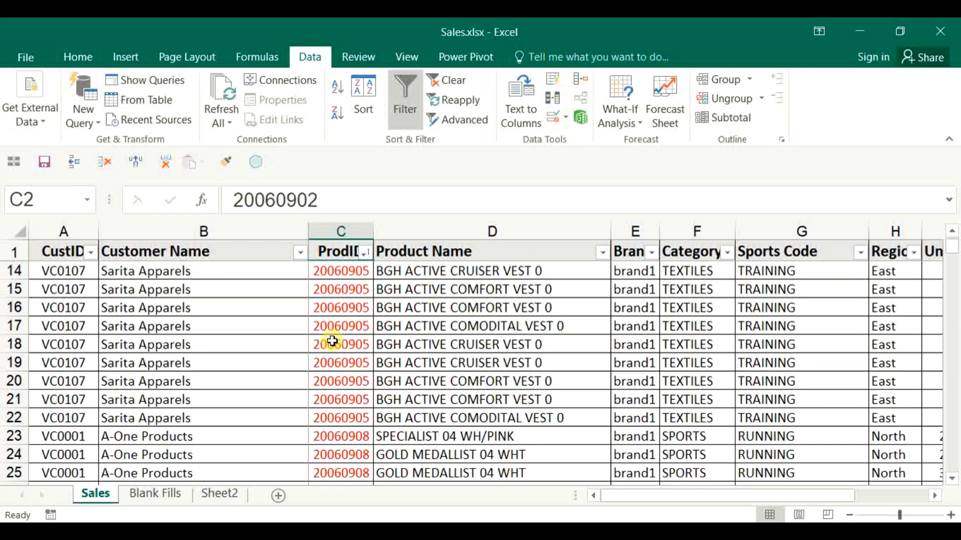
pyautogui.scroll(-2, 332, 340)
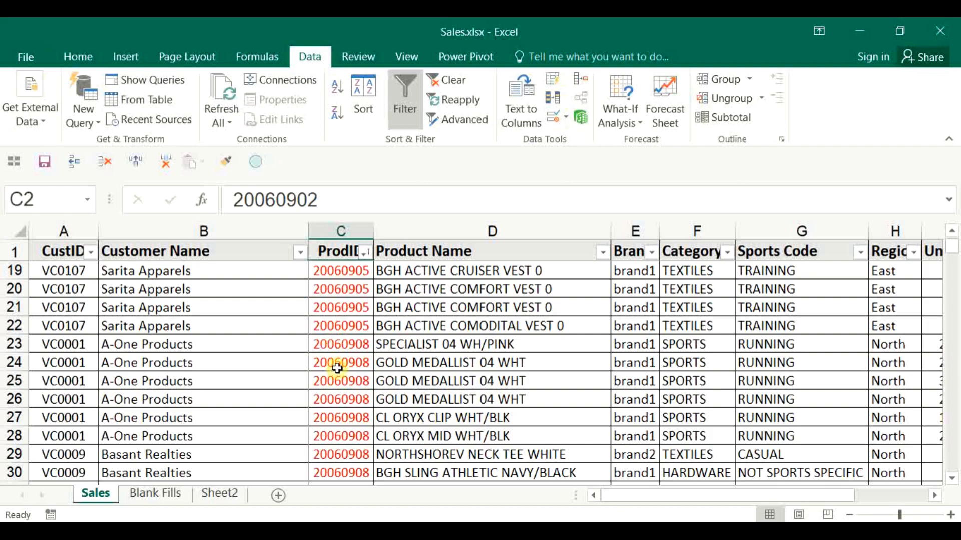
pyautogui.click(339, 368)
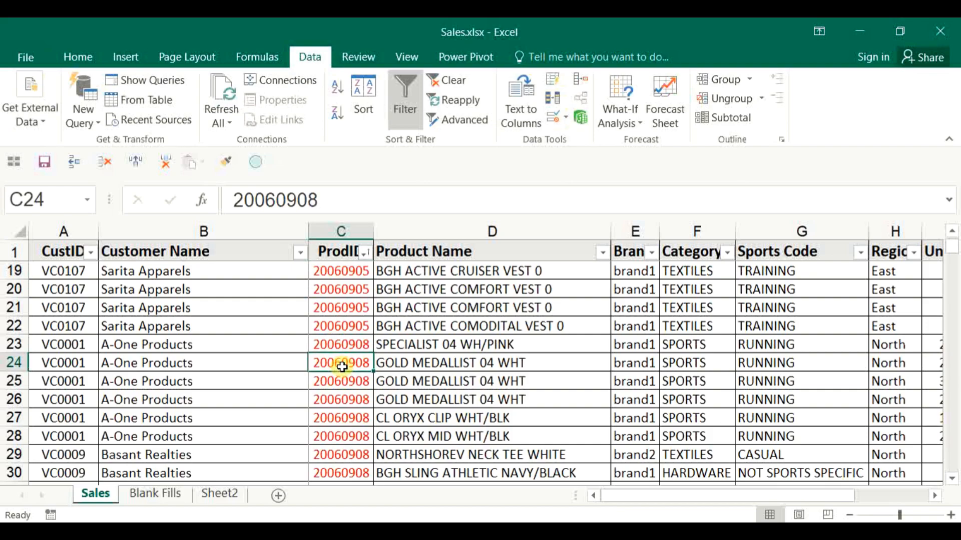
pyautogui.hotkey('ctrl', 'Up')
pyautogui.press('Down')
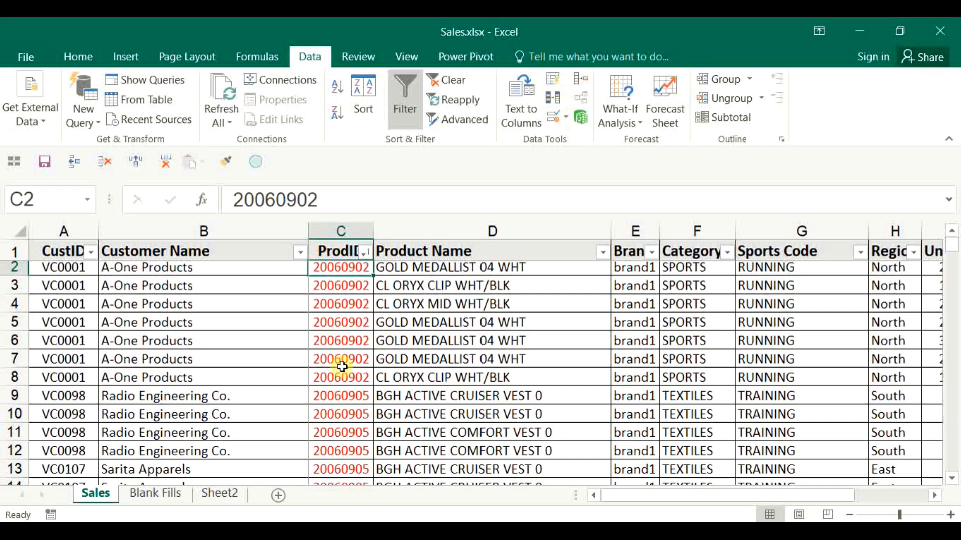
pyautogui.press('Up')
pyautogui.press('Down')
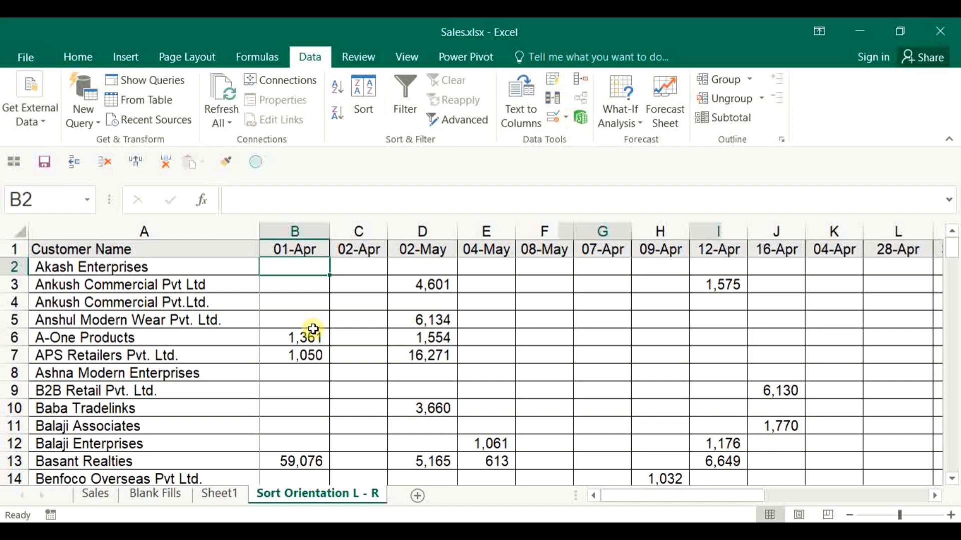
# Examine the date headers in row 1 of the Sort Orientation L - R sheet, from 01-Apr across to Total
pyautogui.click(294, 248)
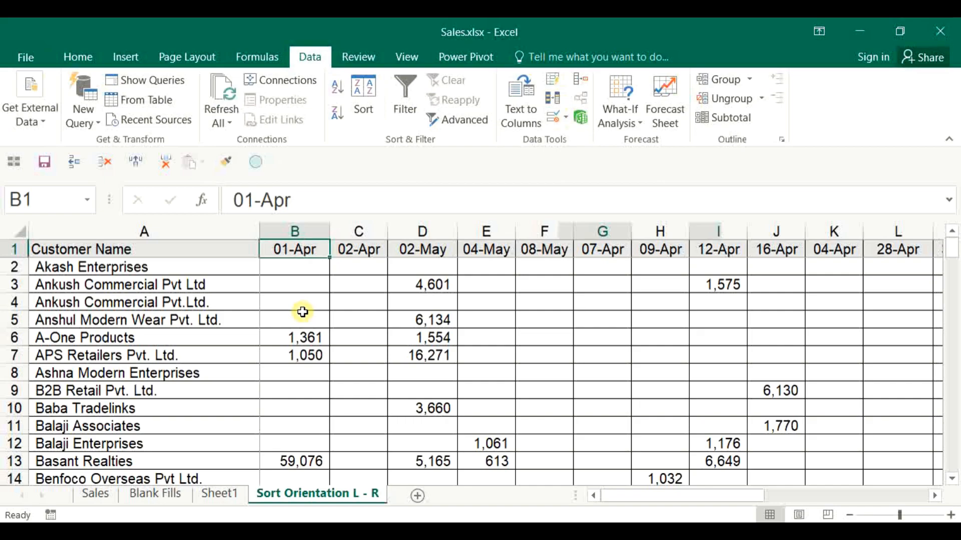
pyautogui.hotkey('ctrl', 'Right')
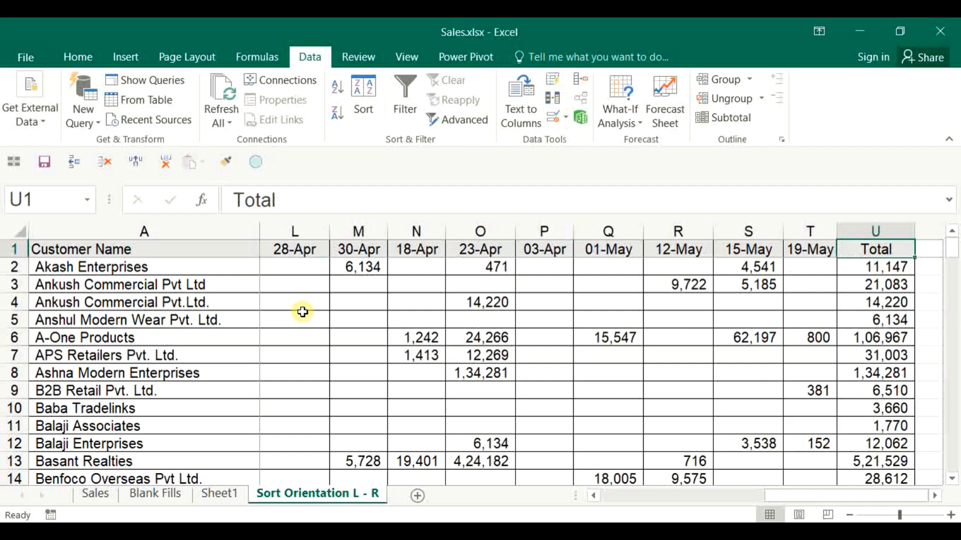
pyautogui.press('Left')
pyautogui.press('Home')
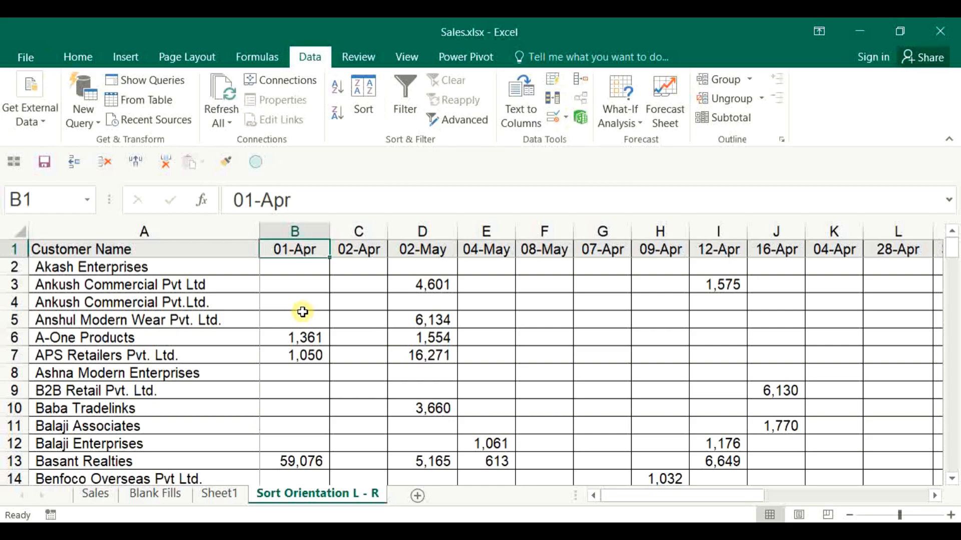
pyautogui.hotkey('ctrl', 'Right')
pyautogui.press('Home')
# Select the date columns with their data from B1 to T134, including the Grand Total row but excluding the Total column
pyautogui.hotkey('shift', 'Right')
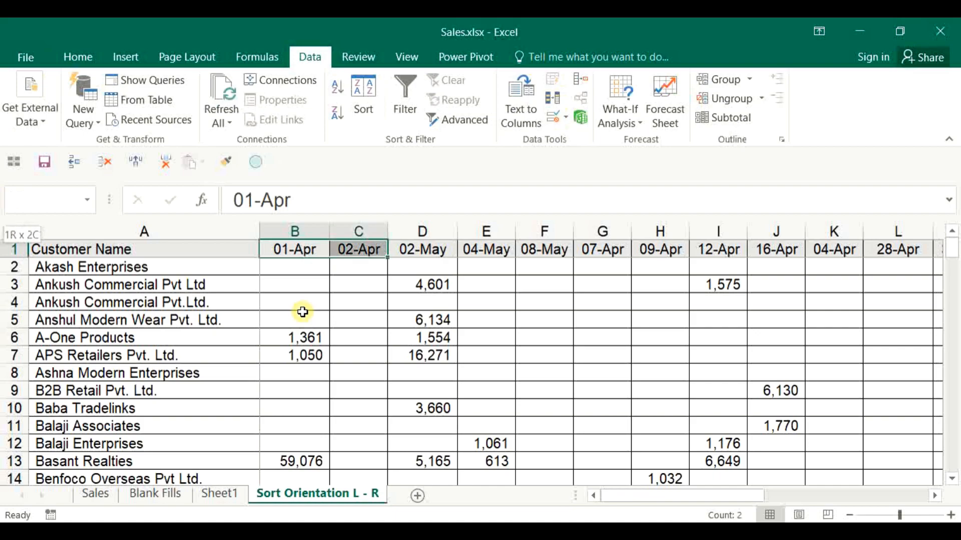
pyautogui.hotkey('ctrl', 'shift', 'Right')
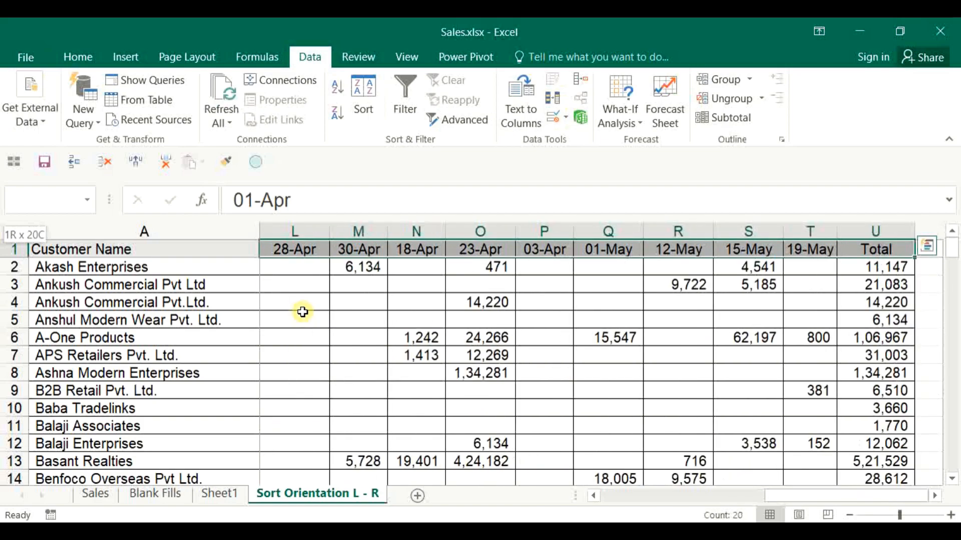
pyautogui.hotkey('shift', 'Left')
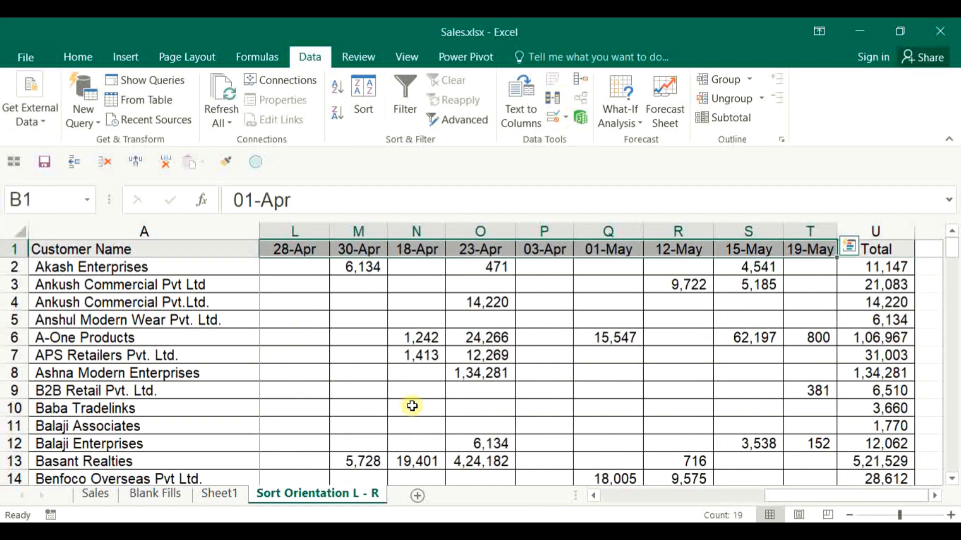
pyautogui.hotkey('shift', 'Down')
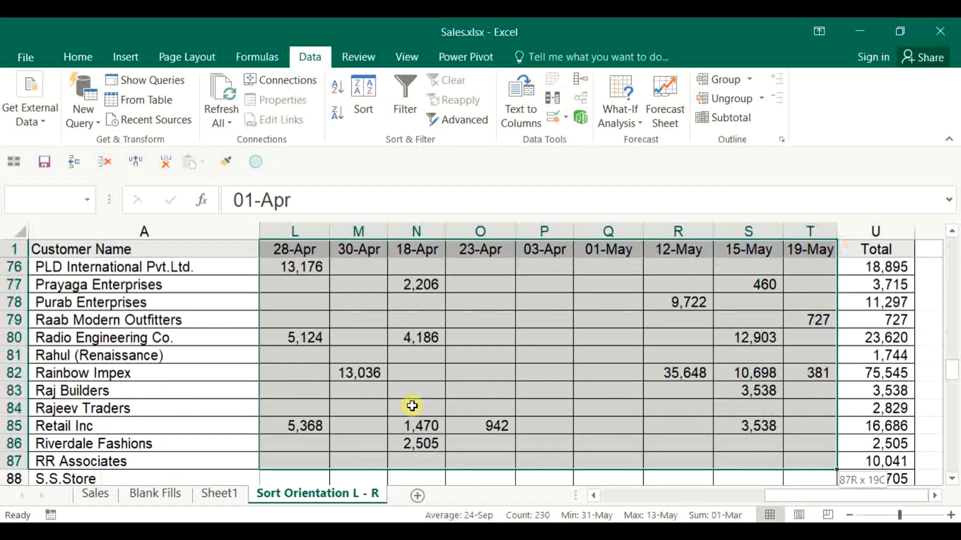
pyautogui.hotkey('shift', 'Down')
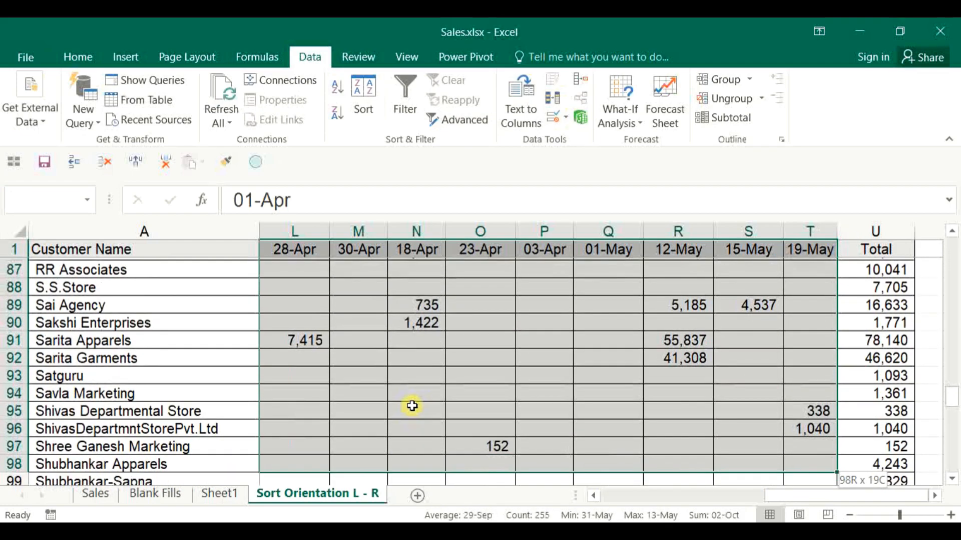
pyautogui.hotkey('shift', 'Down')
pyautogui.hotkey('shift', 'Down')
pyautogui.hotkey('shift', 'Down')
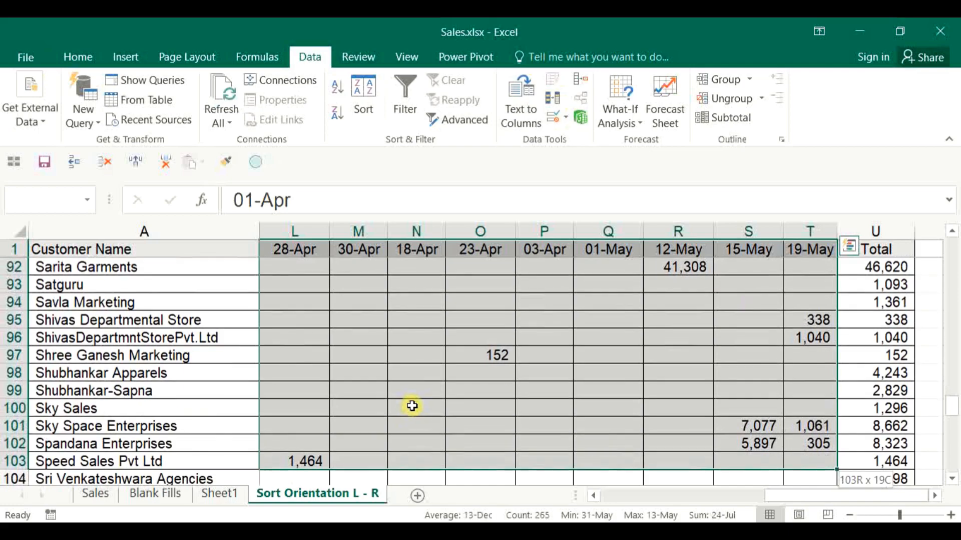
pyautogui.hotkey('shift', 'Down')
pyautogui.hotkey('shift', 'Down')
pyautogui.hotkey('shift', 'Down')
pyautogui.hotkey('shift', 'Down')
pyautogui.hotkey('shift', 'Down')
pyautogui.hotkey('shift', 'Down')
pyautogui.hotkey('shift', 'Down')
pyautogui.hotkey('shift', 'Down')
pyautogui.hotkey('shift', 'Down')
pyautogui.hotkey('shift', 'Down')
pyautogui.hotkey('shift', 'Down')
pyautogui.hotkey('shift', 'Down')
pyautogui.hotkey('shift', 'Down')
pyautogui.hotkey('shift', 'Down')
pyautogui.hotkey('shift', 'Down')
pyautogui.hotkey('shift', 'Down')
pyautogui.hotkey('shift', 'Down')
pyautogui.hotkey('shift', 'Down')
pyautogui.hotkey('shift', 'Down')
pyautogui.hotkey('shift', 'Down')
pyautogui.hotkey('shift', 'Down')
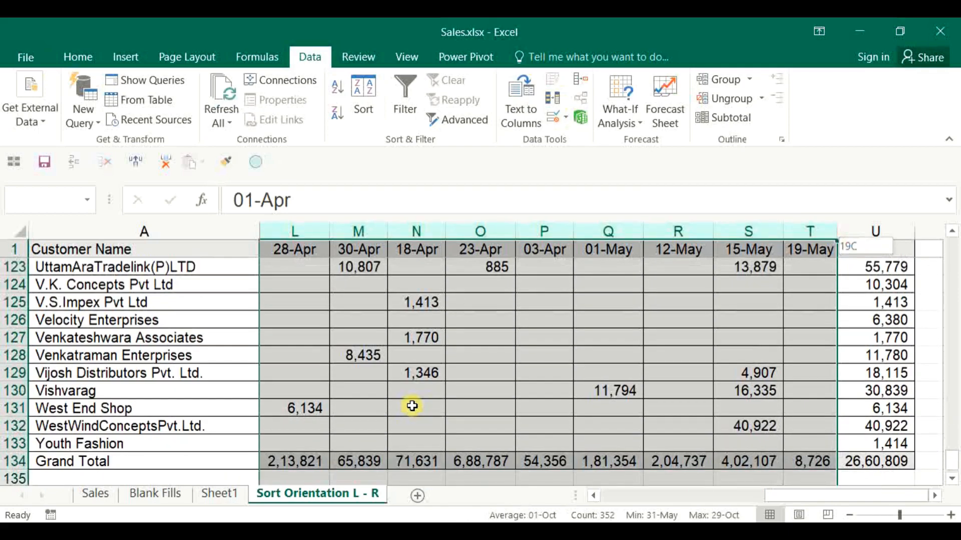
pyautogui.scroll(-1, 451, 402)
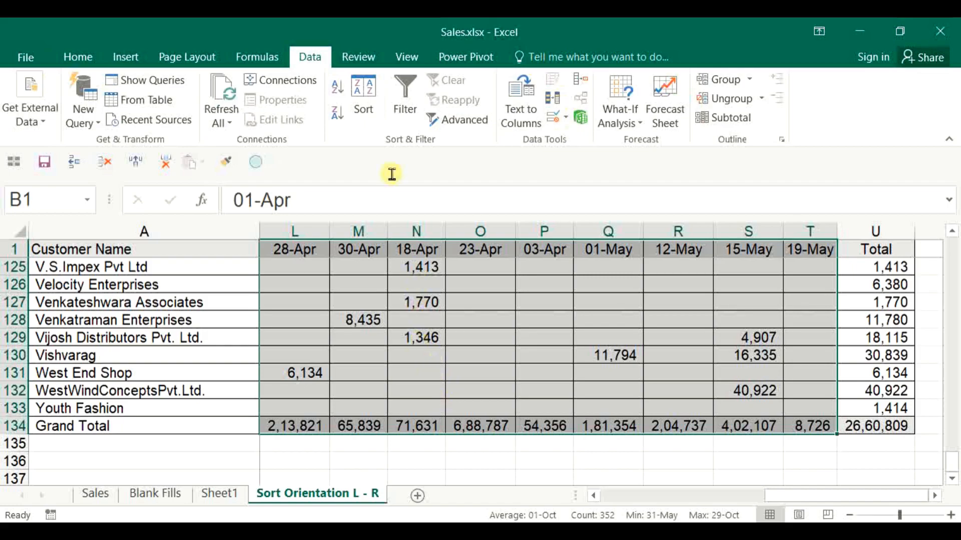
# Start a custom sort on the selection with case sensitivity on and the orientation set to sort left to right
pyautogui.click(364, 98)
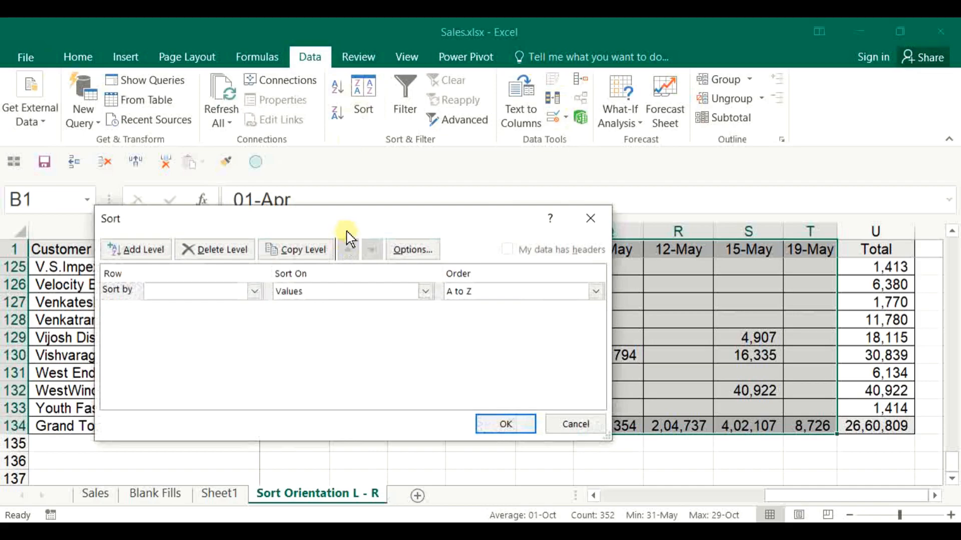
pyautogui.moveTo(360, 220); pyautogui.dragTo(429, 296)
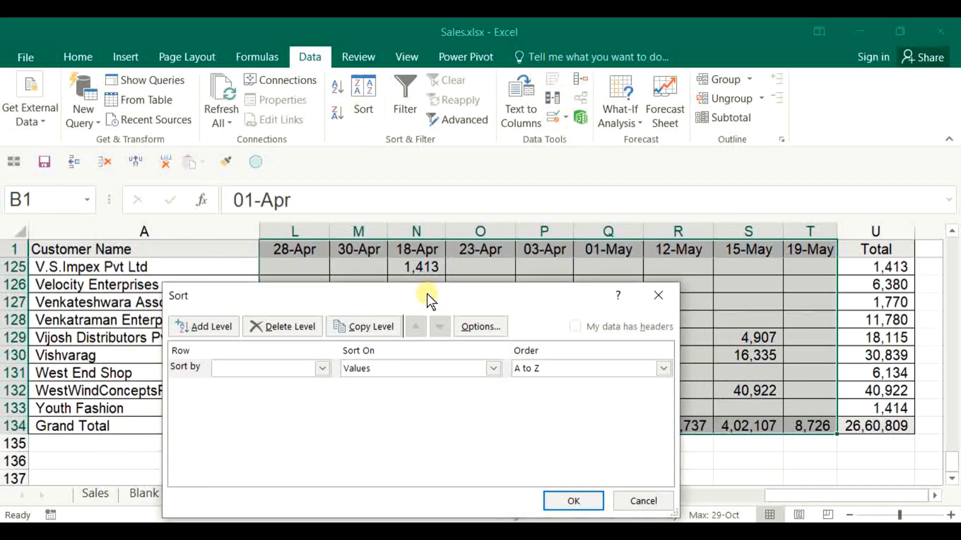
pyautogui.click(473, 330)
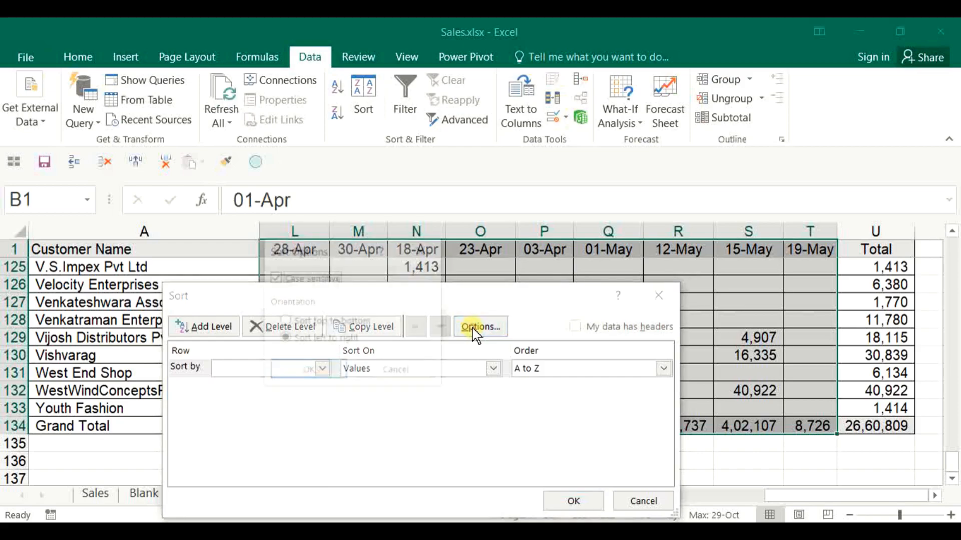
pyautogui.click(296, 283)
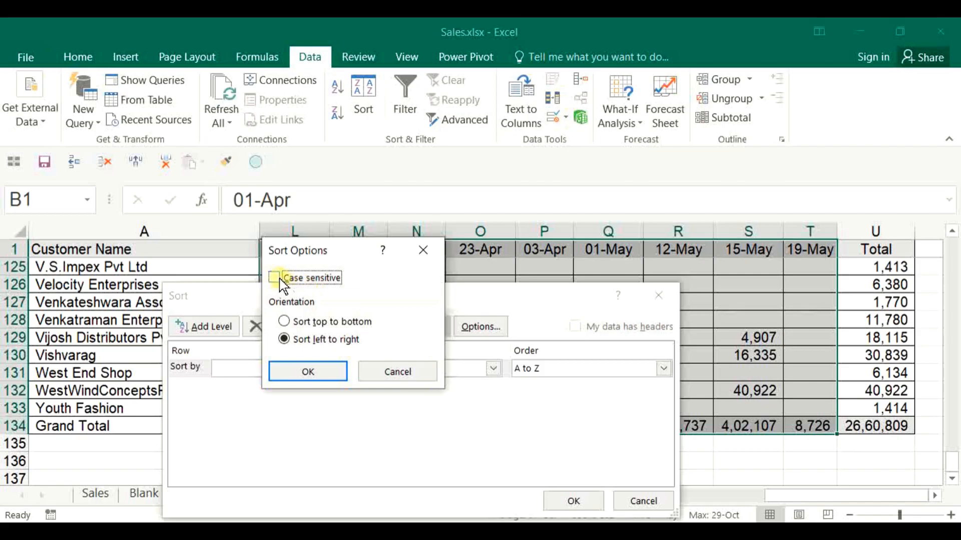
pyautogui.click(275, 278)
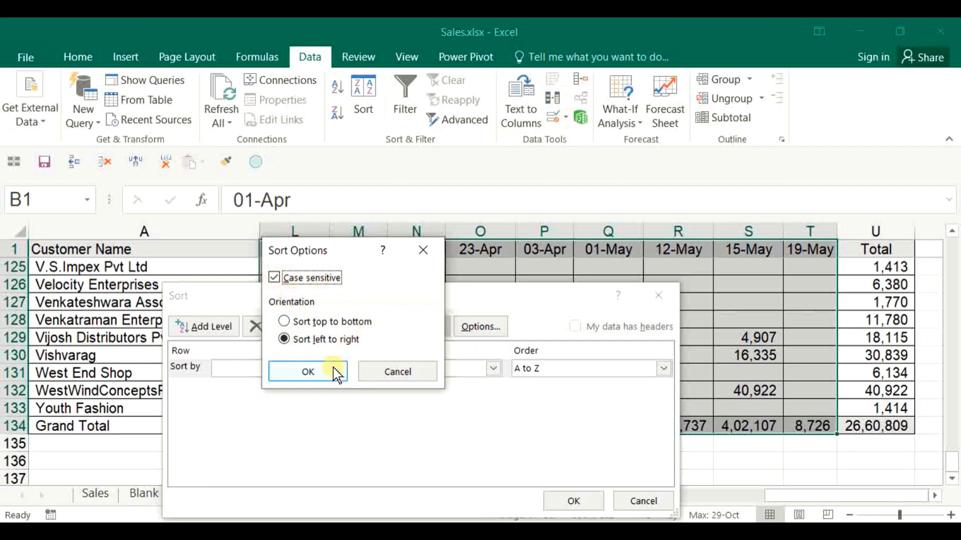
pyautogui.click(297, 341)
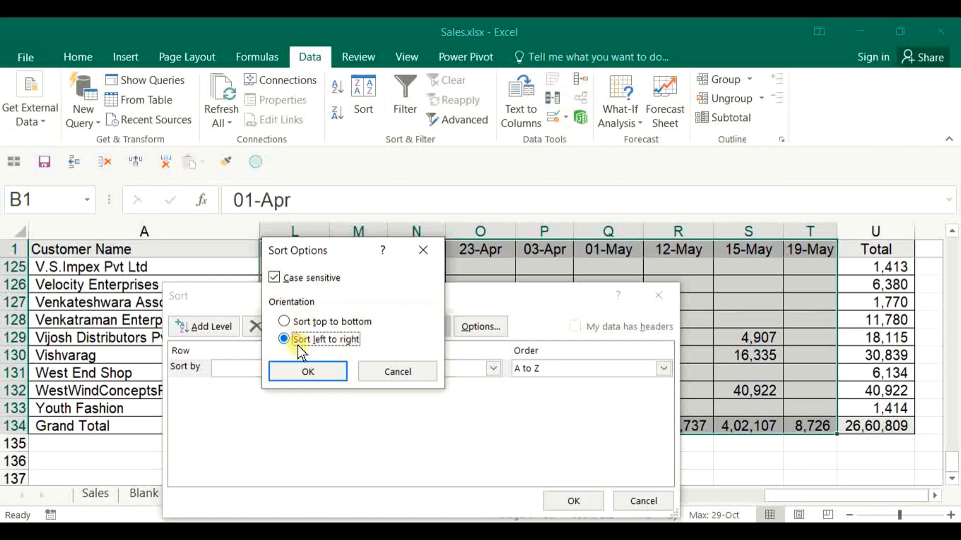
pyautogui.click(307, 322)
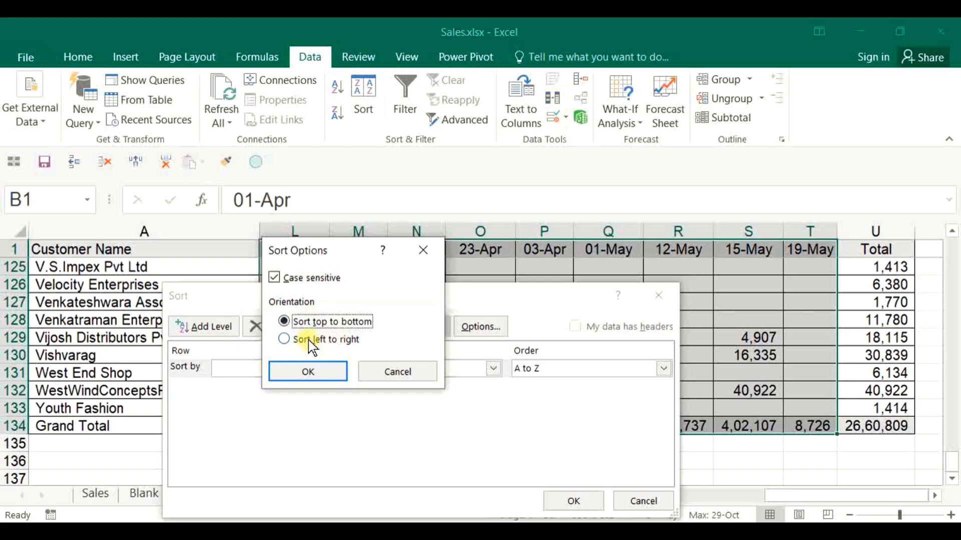
pyautogui.click(310, 341)
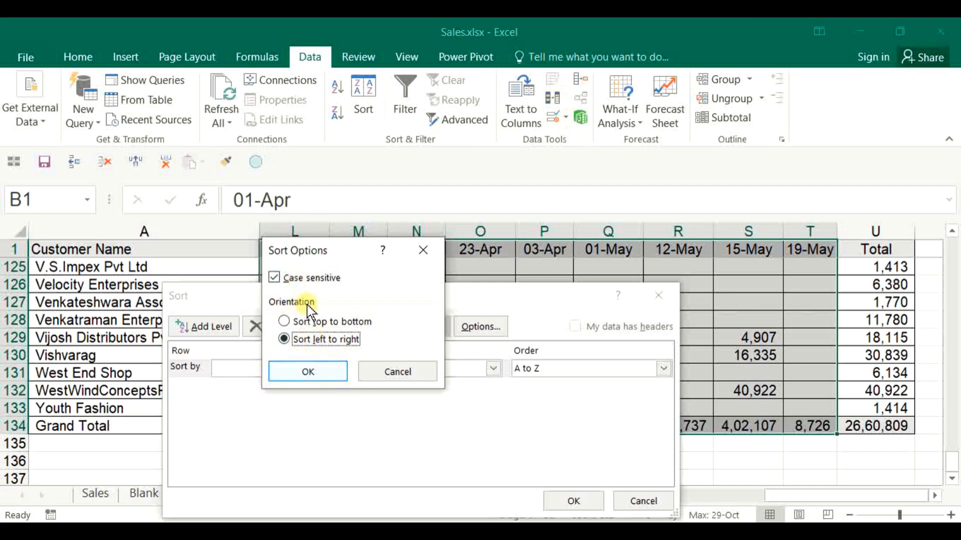
pyautogui.click(308, 373)
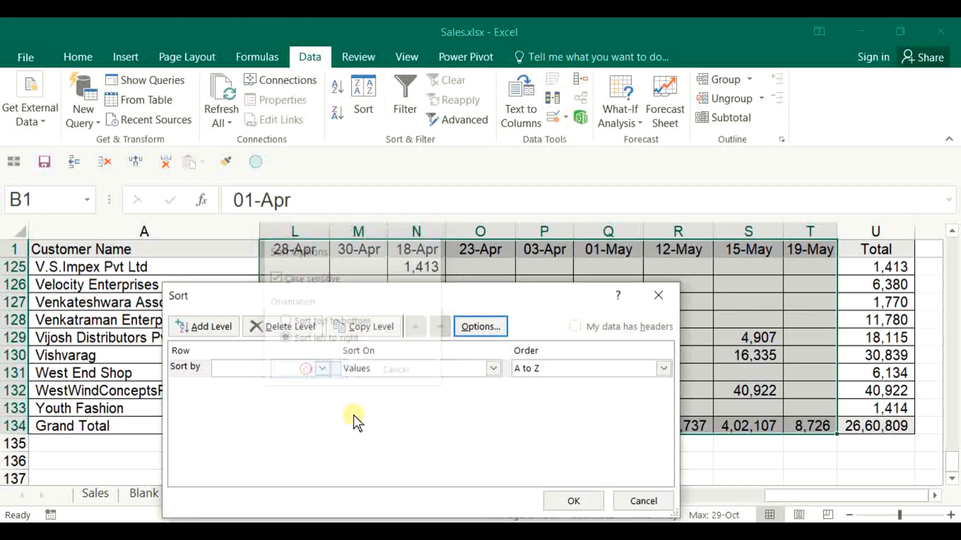
# Set the sort key to Row 1, checking the available rows down to Row 134
pyautogui.click(317, 369)
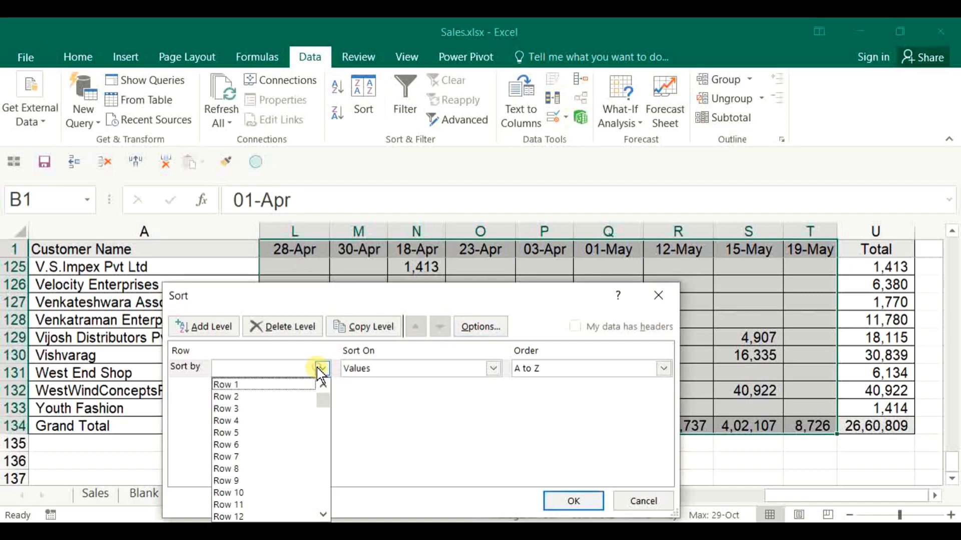
pyautogui.click(252, 386)
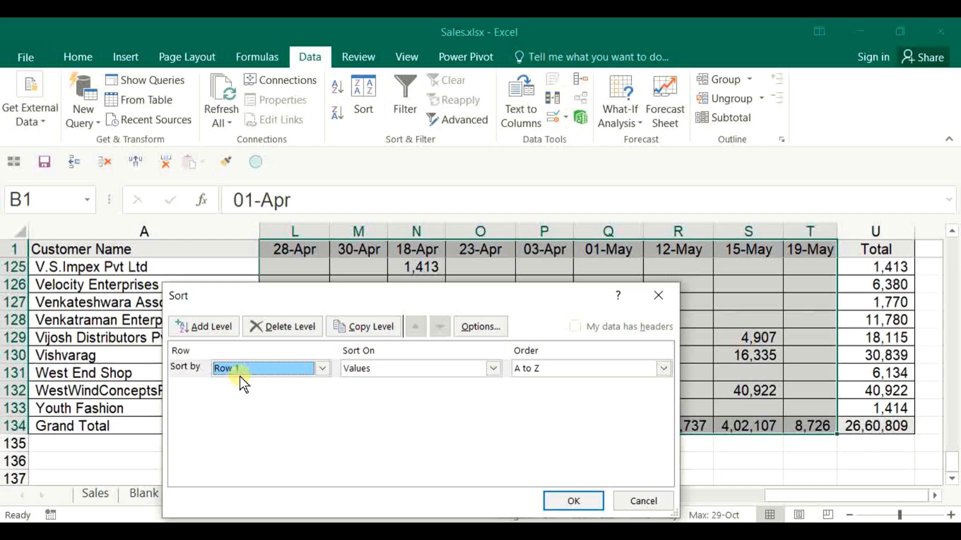
pyautogui.click(245, 370)
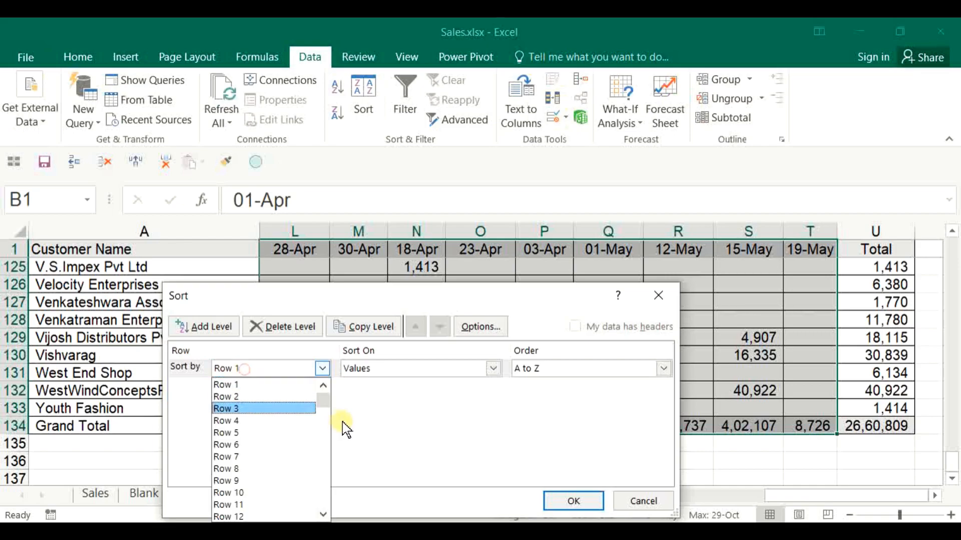
pyautogui.moveTo(320, 399); pyautogui.dragTo(322, 510)
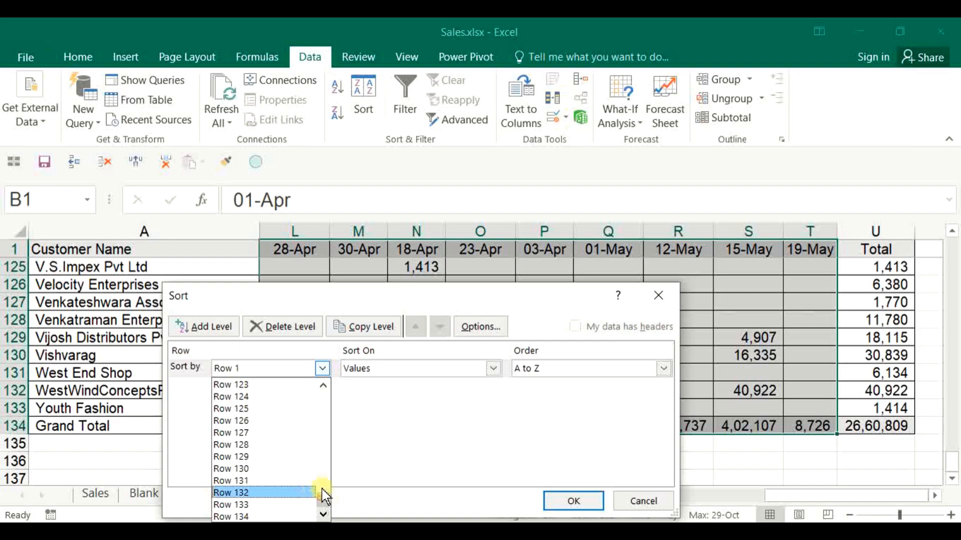
pyautogui.moveTo(323, 496); pyautogui.dragTo(323, 395)
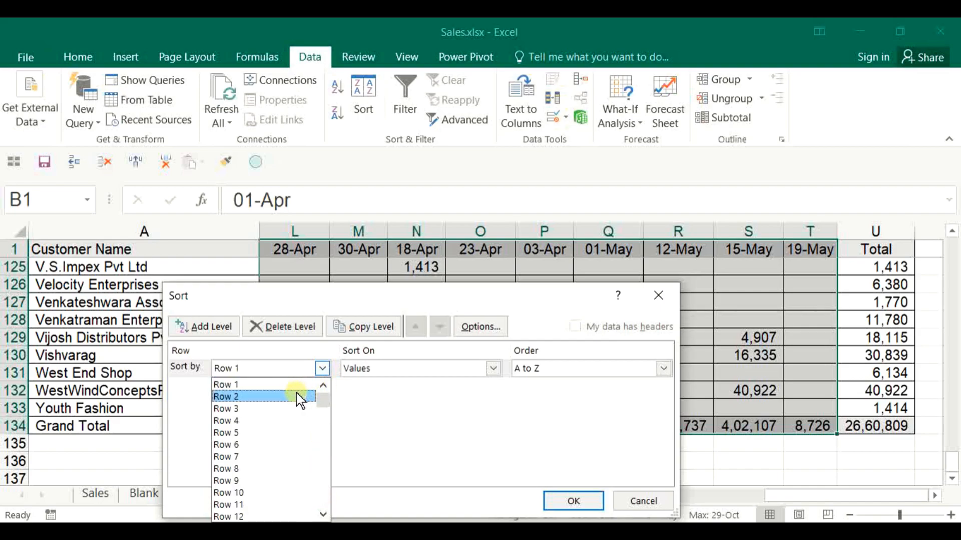
pyautogui.click(241, 385)
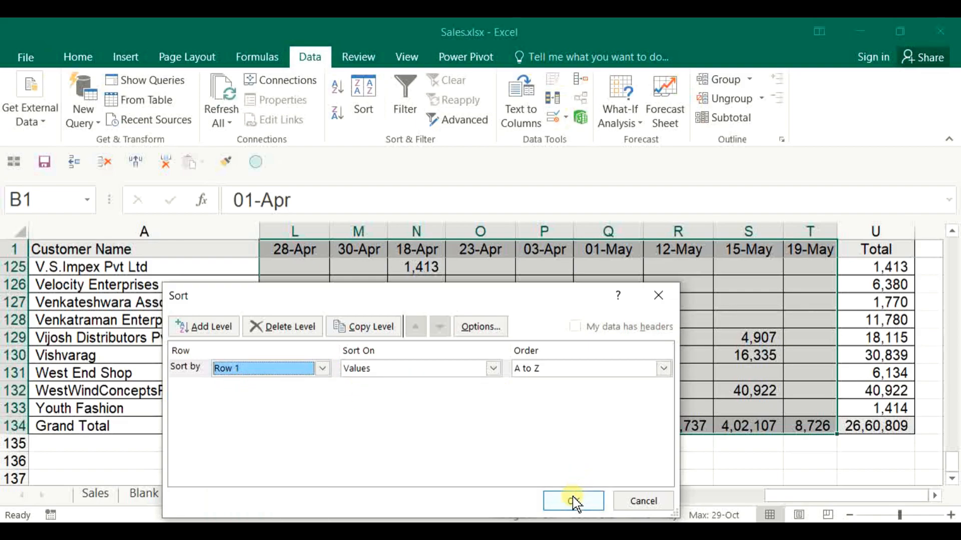
# Run the A to Z sort on Row 1 values, sorting anything that looks like a number as a number
pyautogui.moveTo(428, 298); pyautogui.dragTo(349, 304)
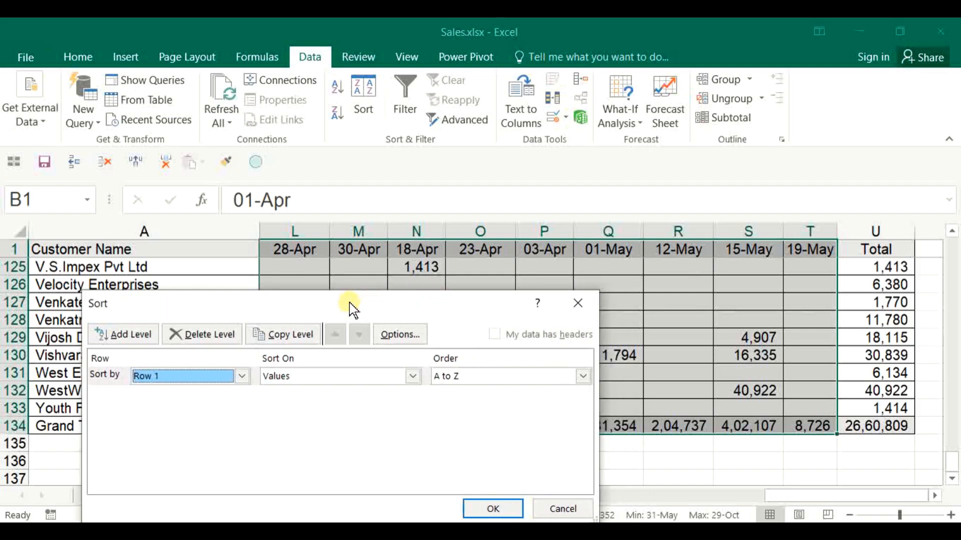
pyautogui.click(496, 506)
pyautogui.click(495, 509)
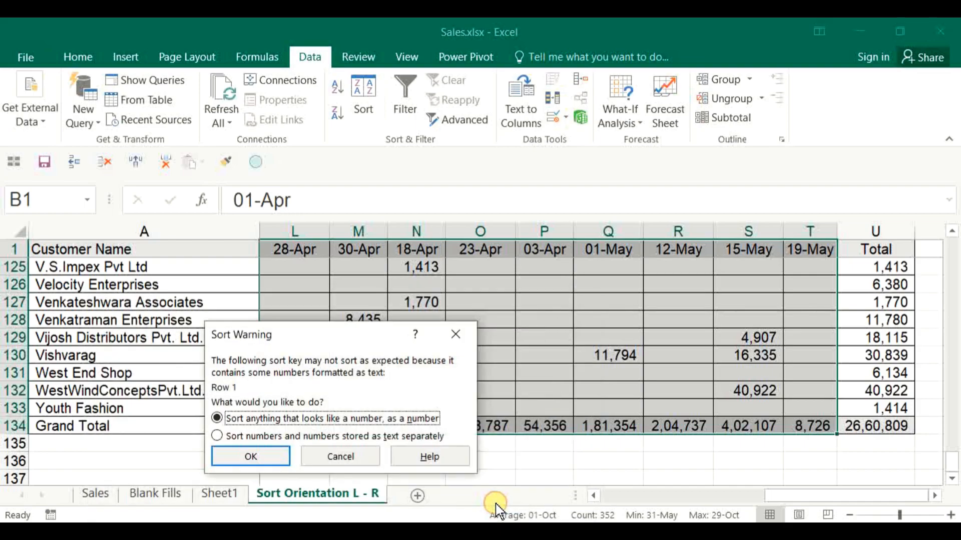
pyautogui.click(253, 456)
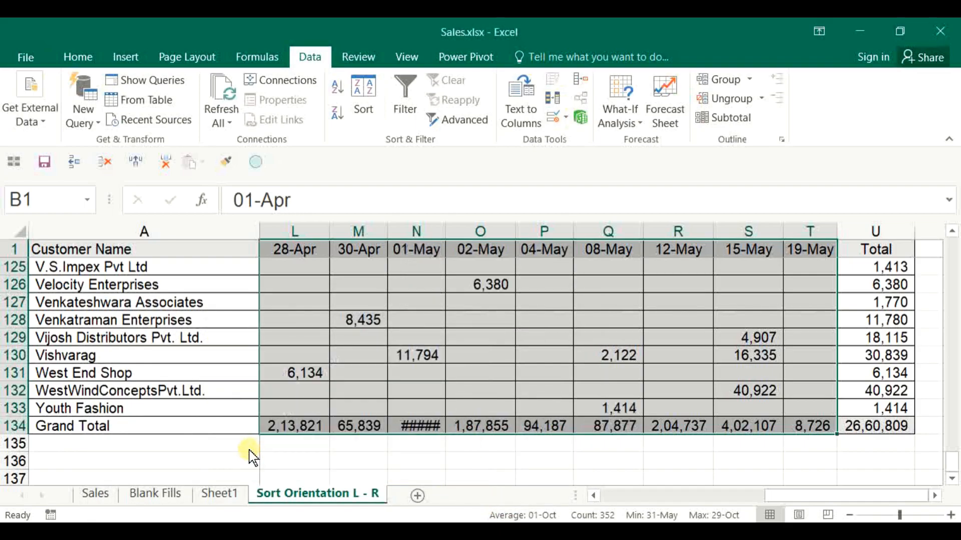
# AutoFit the widths of all the date columns, B through T, to their contents
pyautogui.moveTo(811, 495); pyautogui.dragTo(580, 498)
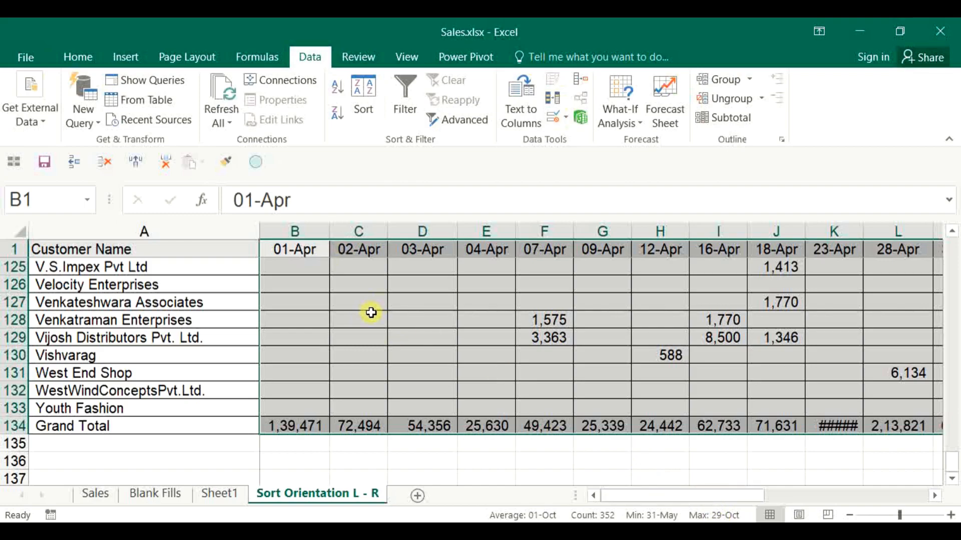
pyautogui.click(322, 231)
pyautogui.hotkey('ctrl', 'shift', 'Right')
pyautogui.hotkey('shift', 'Left')
pyautogui.doubleClick(323, 231)
pyautogui.moveTo(815, 498); pyautogui.dragTo(574, 507)
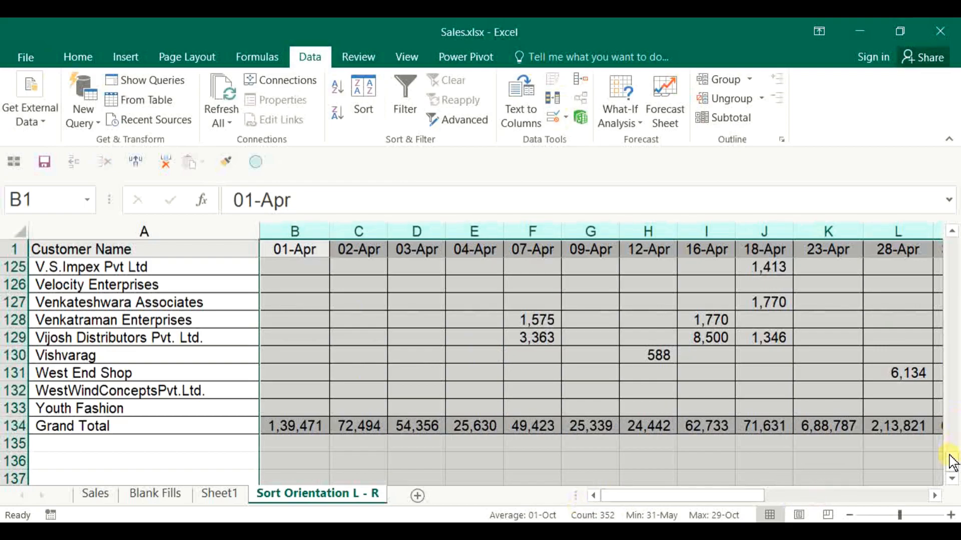
# Return to the first date in row 1 and check the order of the sorted date headers from 01-Apr to 04-May
pyautogui.hotkey('shift', 'Tab')
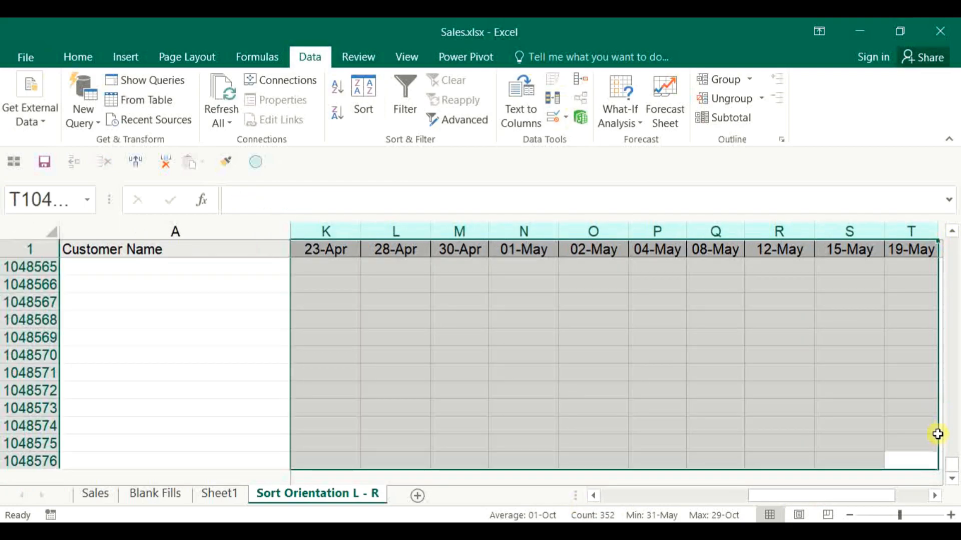
pyautogui.moveTo(953, 485); pyautogui.dragTo(952, 243)
pyautogui.click(310, 248)
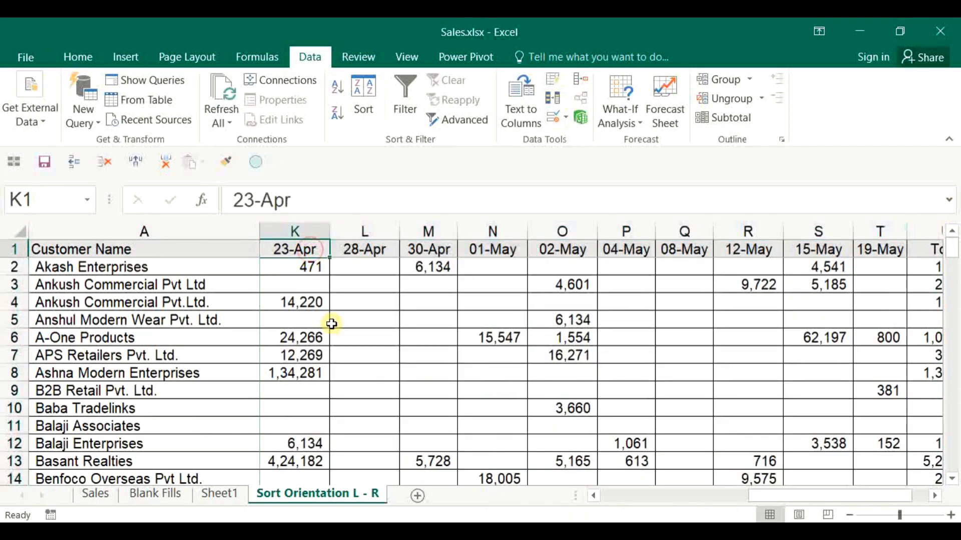
pyautogui.press('Home')
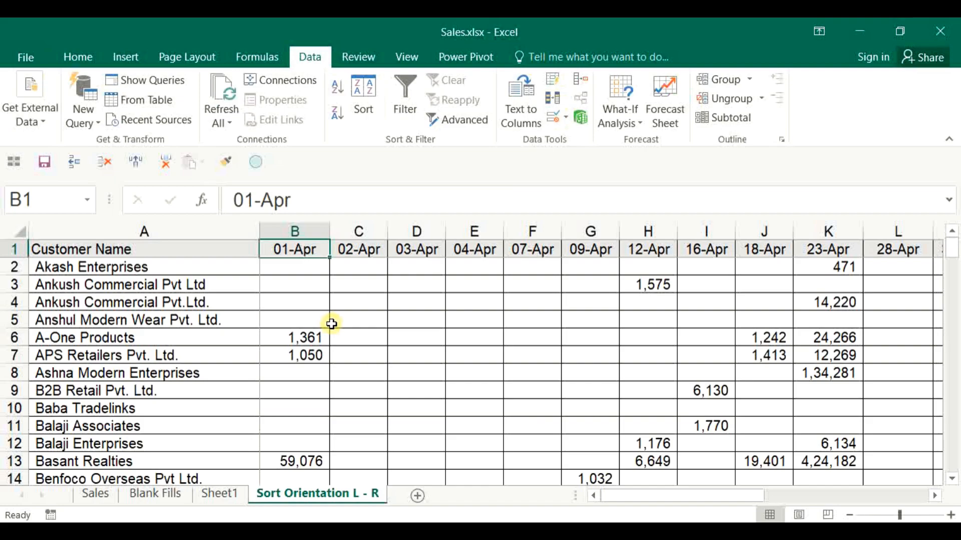
pyautogui.press('Right')
pyautogui.press('Right')
pyautogui.press('Right')
pyautogui.press('Right')
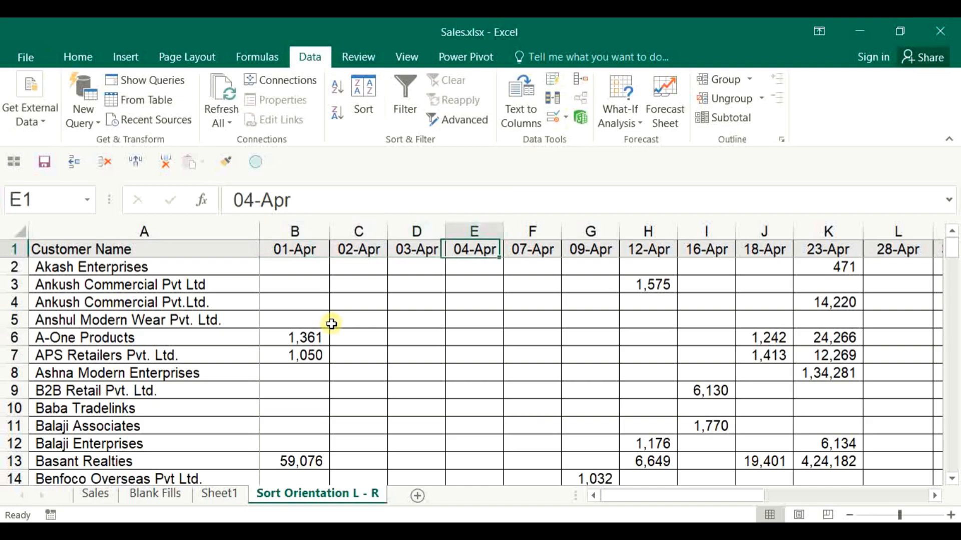
pyautogui.press('Right')
pyautogui.press('Right')
pyautogui.press('Right')
pyautogui.press('Right')
pyautogui.press('Right')
pyautogui.press('Right')
pyautogui.press('Right')
pyautogui.press('Right')
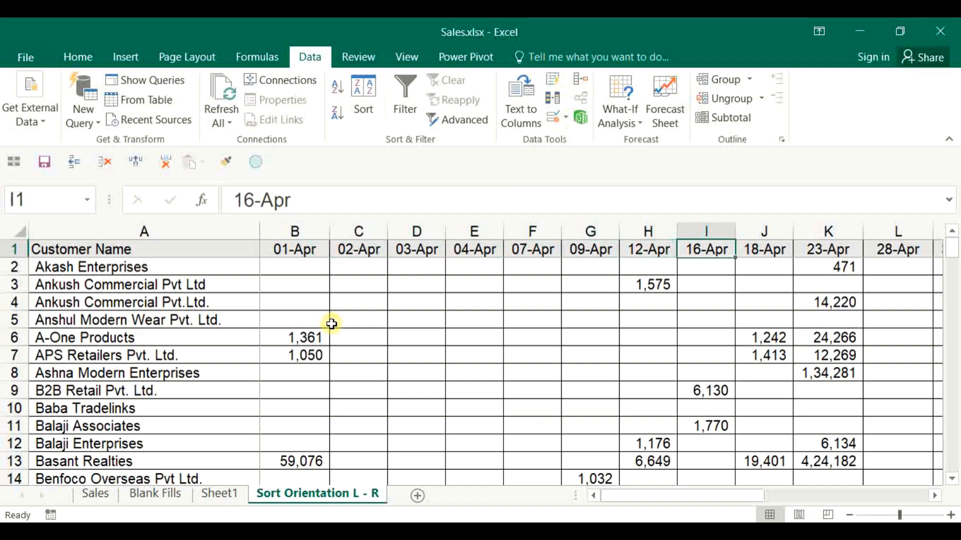
pyautogui.press('Right')
pyautogui.press('Right')
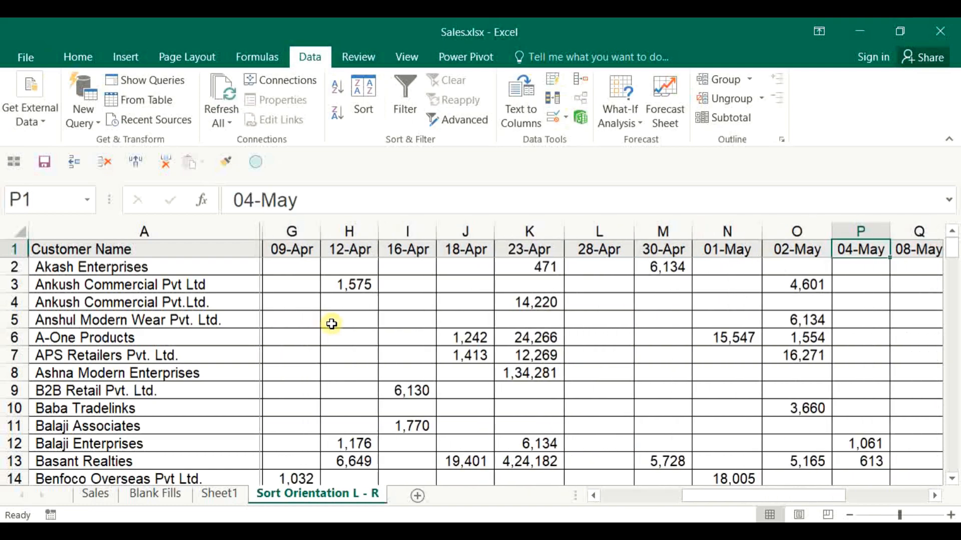
# Examine the row 1 headers from 30-Apr through the May dates past the Total column, and return to cell B1
pyautogui.press('Left')
pyautogui.press('Left')
pyautogui.press('Left')
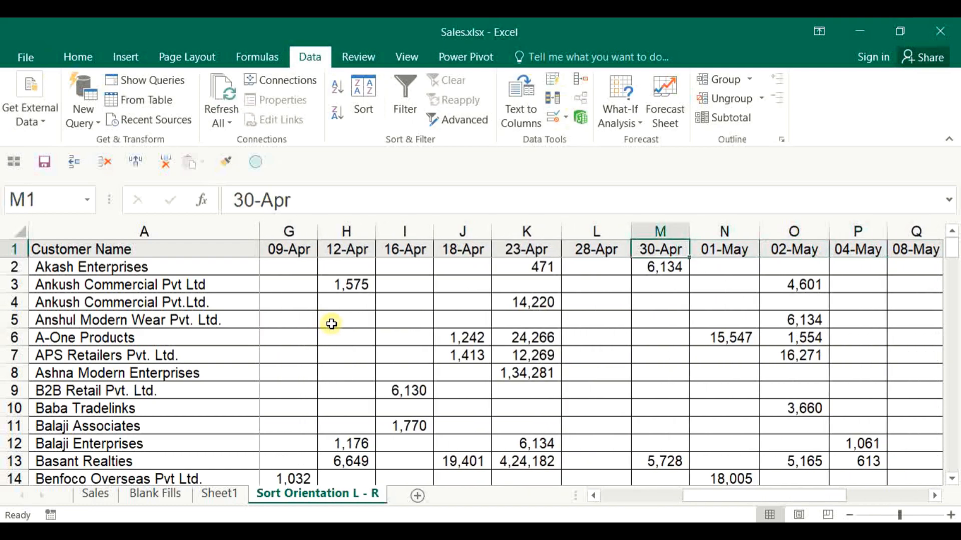
pyautogui.press('Right')
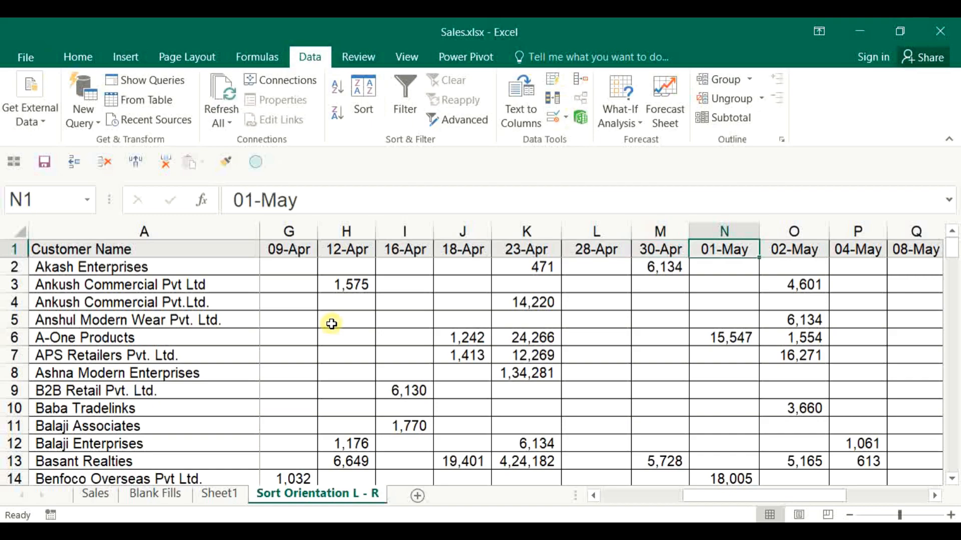
pyautogui.press('Right')
pyautogui.press('Right')
pyautogui.press('Right')
pyautogui.press('Right')
pyautogui.press('Right')
pyautogui.press('Right')
pyautogui.press('Right')
pyautogui.press('Right')
pyautogui.press('Right')
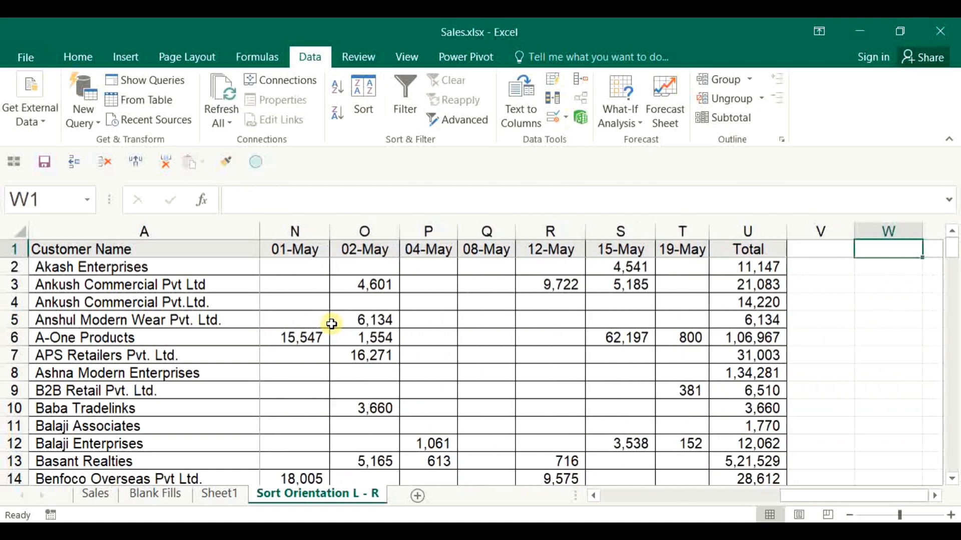
pyautogui.press('Left')
pyautogui.press('Left')
pyautogui.press('Left')
pyautogui.hotkey('ctrl', 'Home')
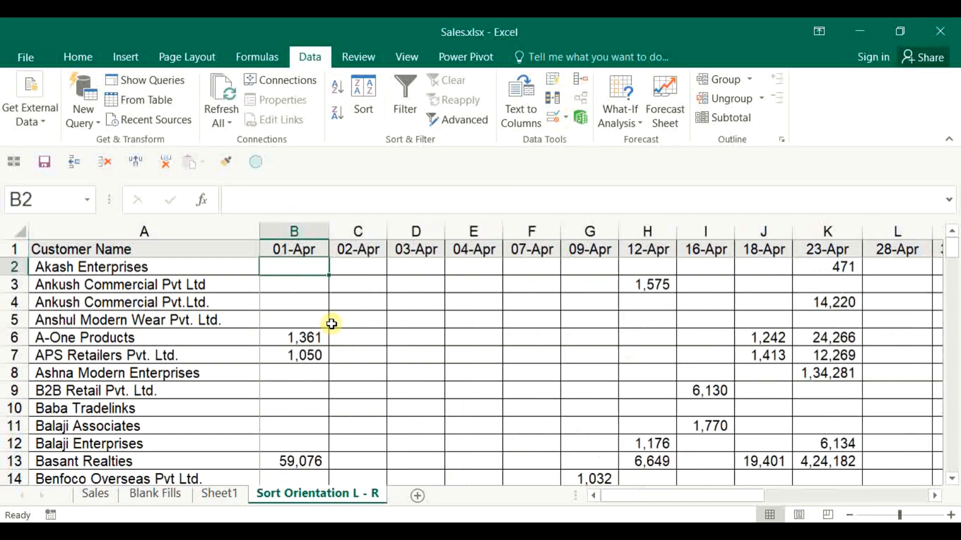
pyautogui.press('Up')
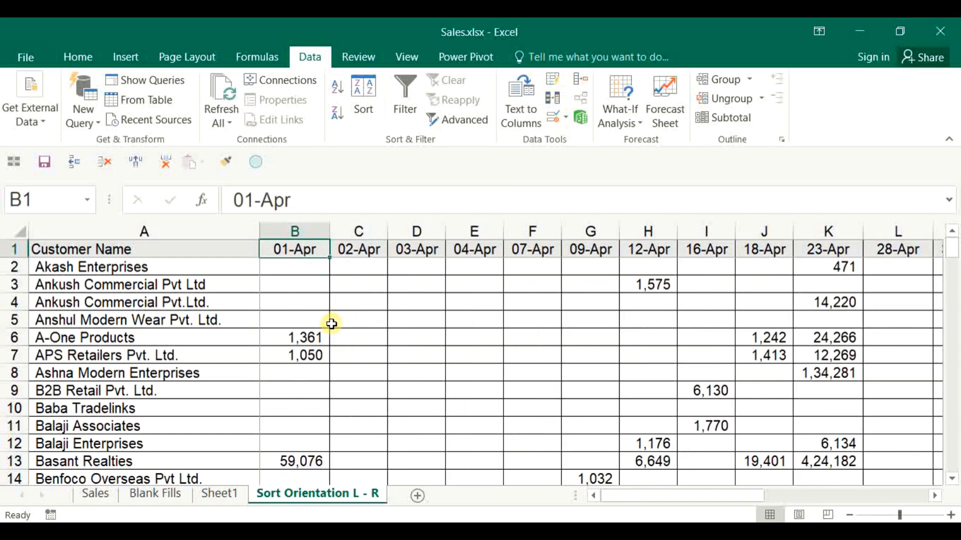